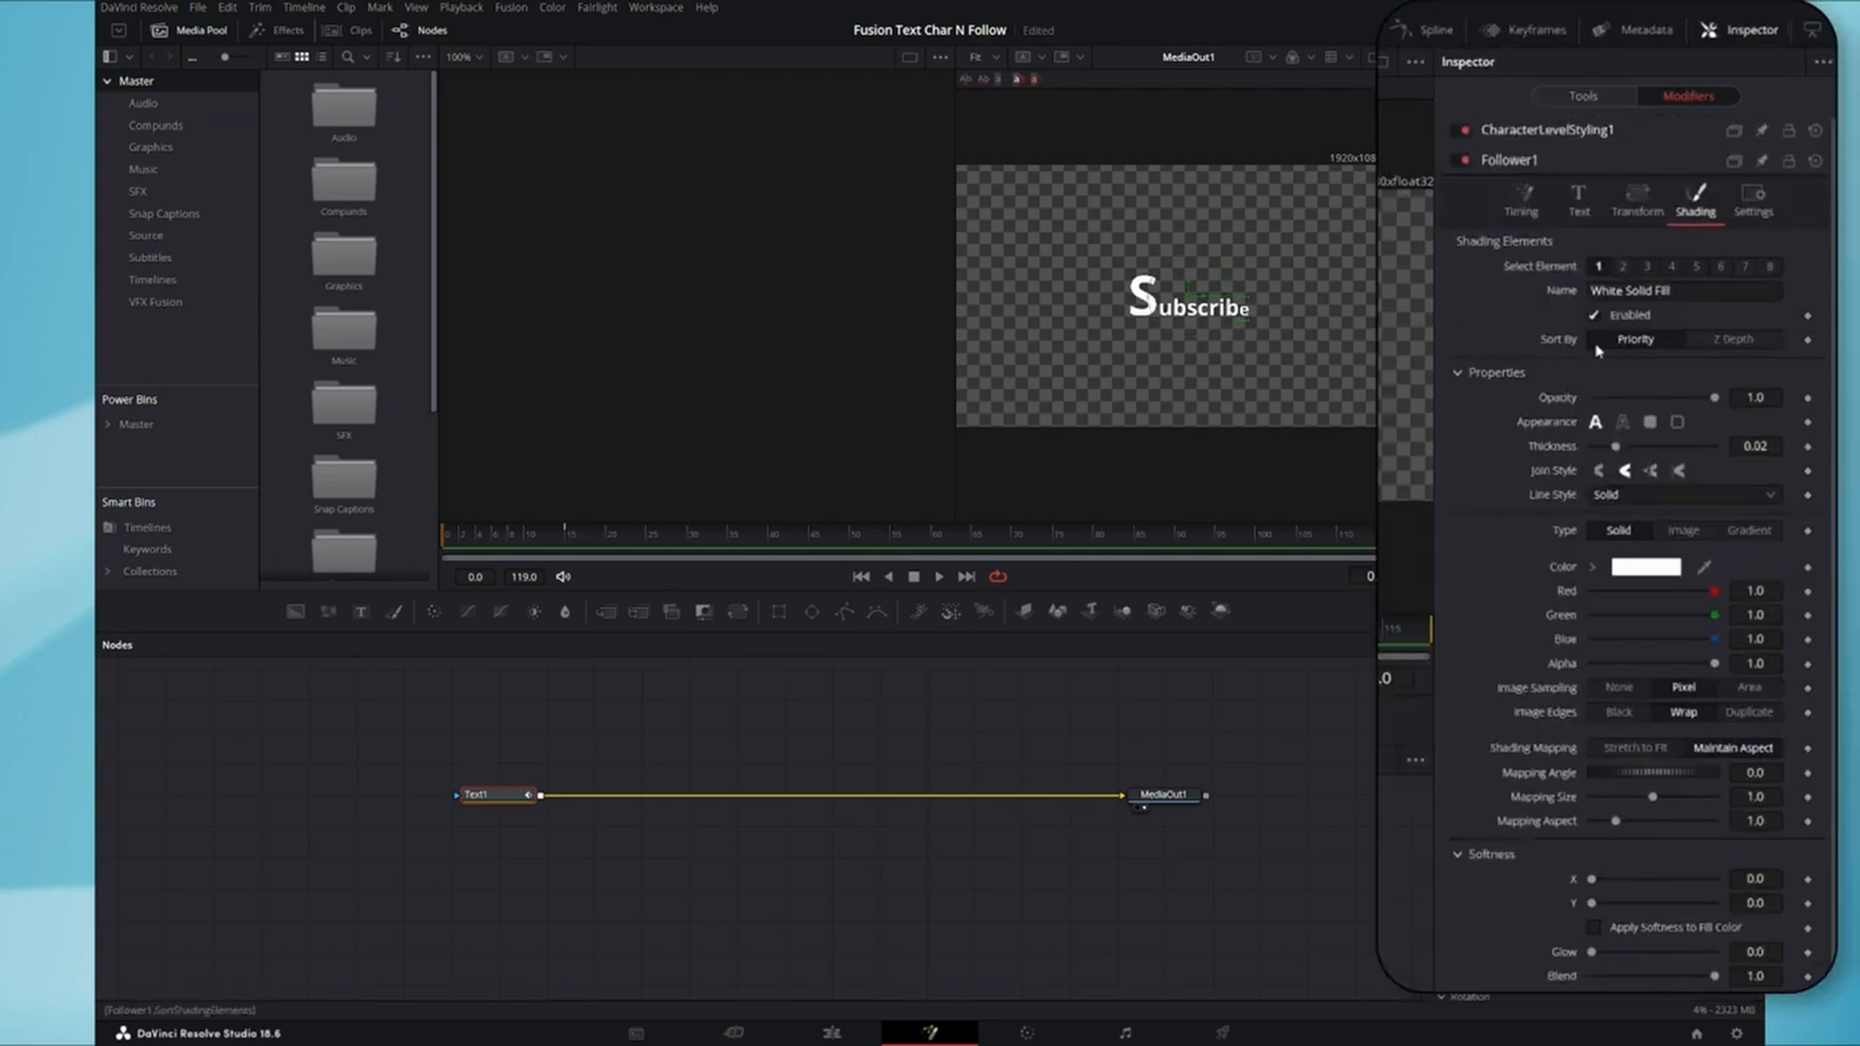
- Set the Follower modifier's delay between each character to 1.06
left_click(1523, 221)
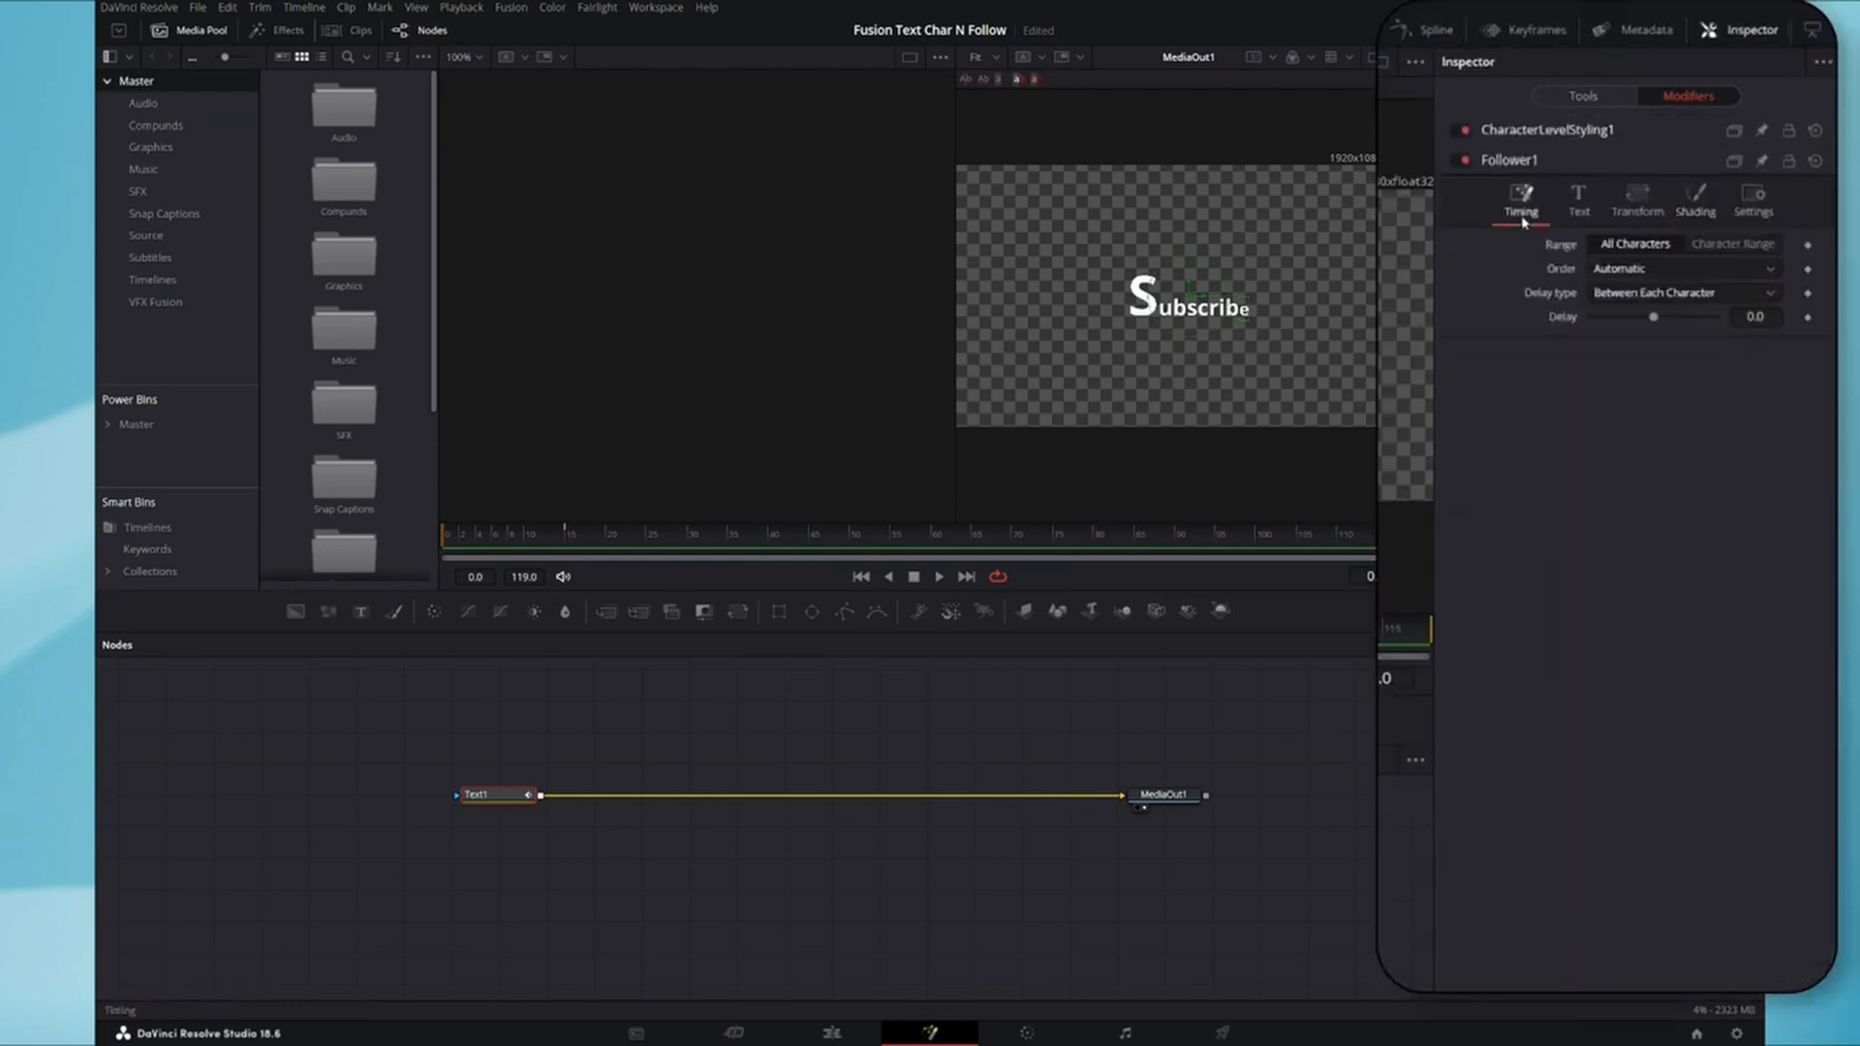
left_click(1754, 317)
type("0.1")
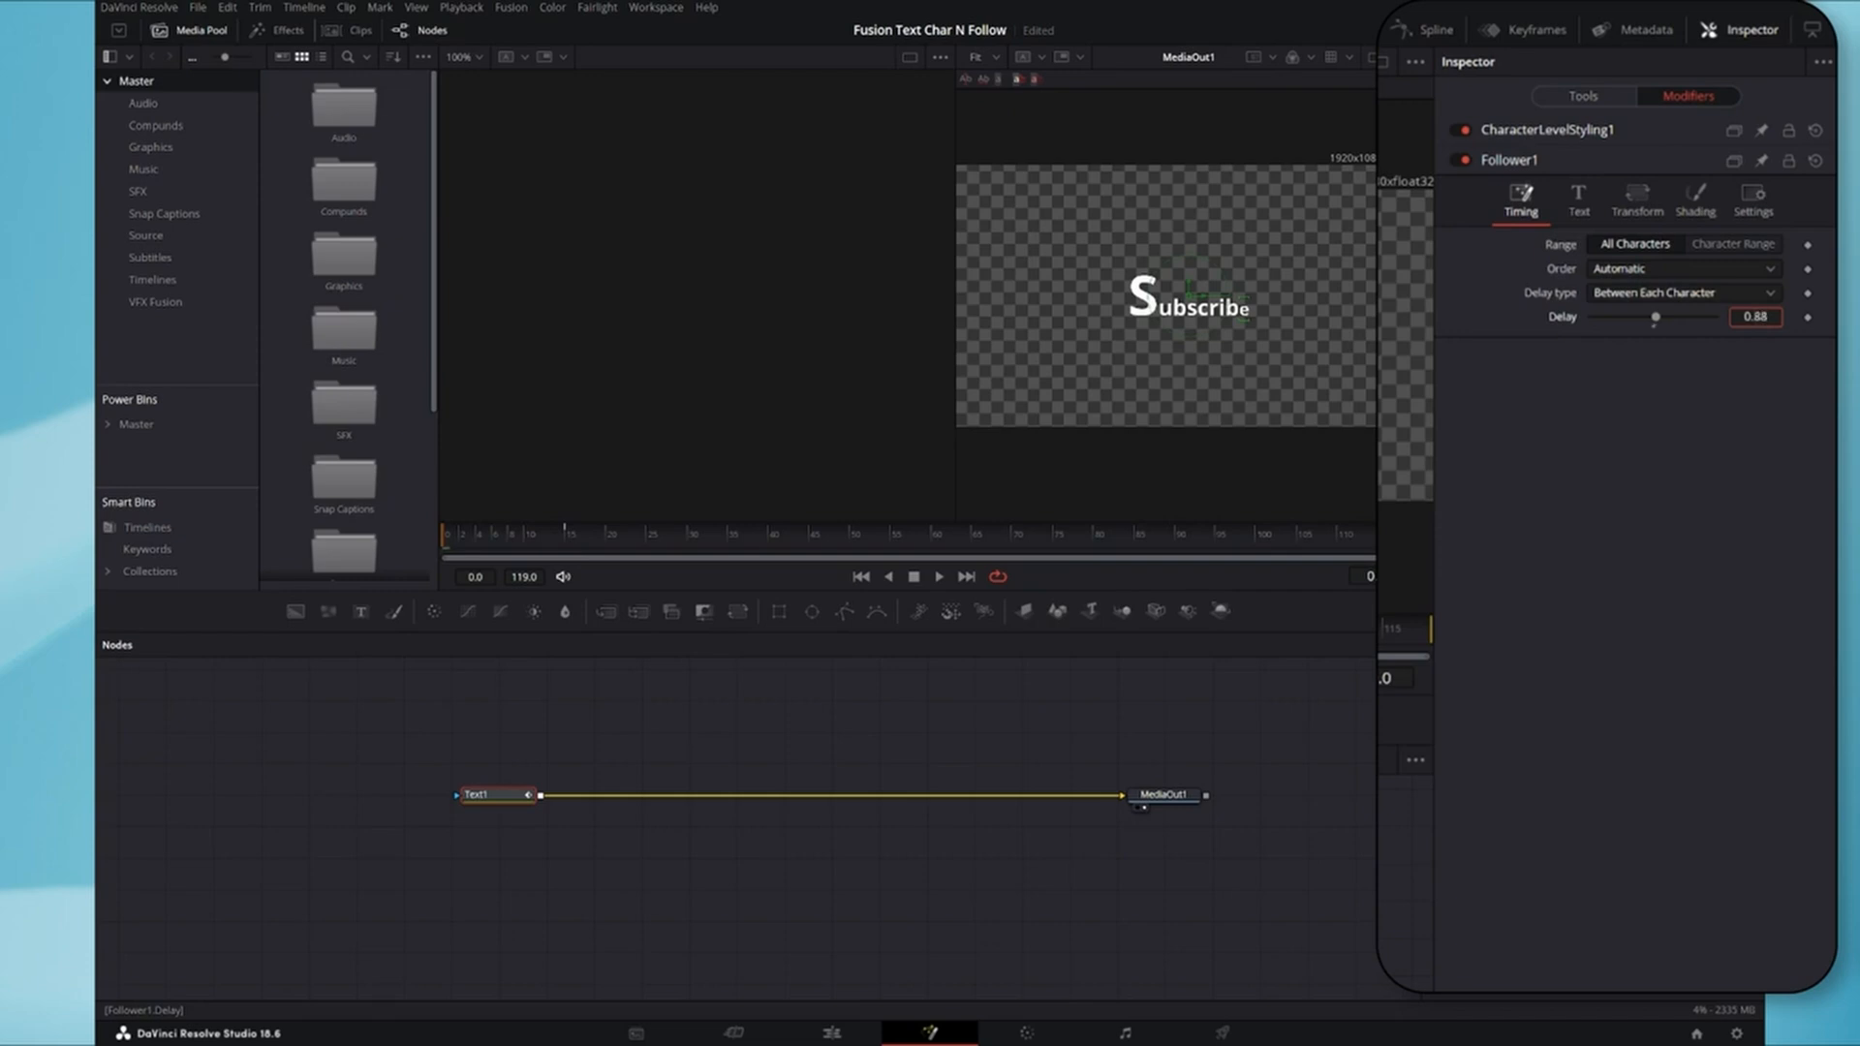
left_click_drag(1755, 316, 1760, 317)
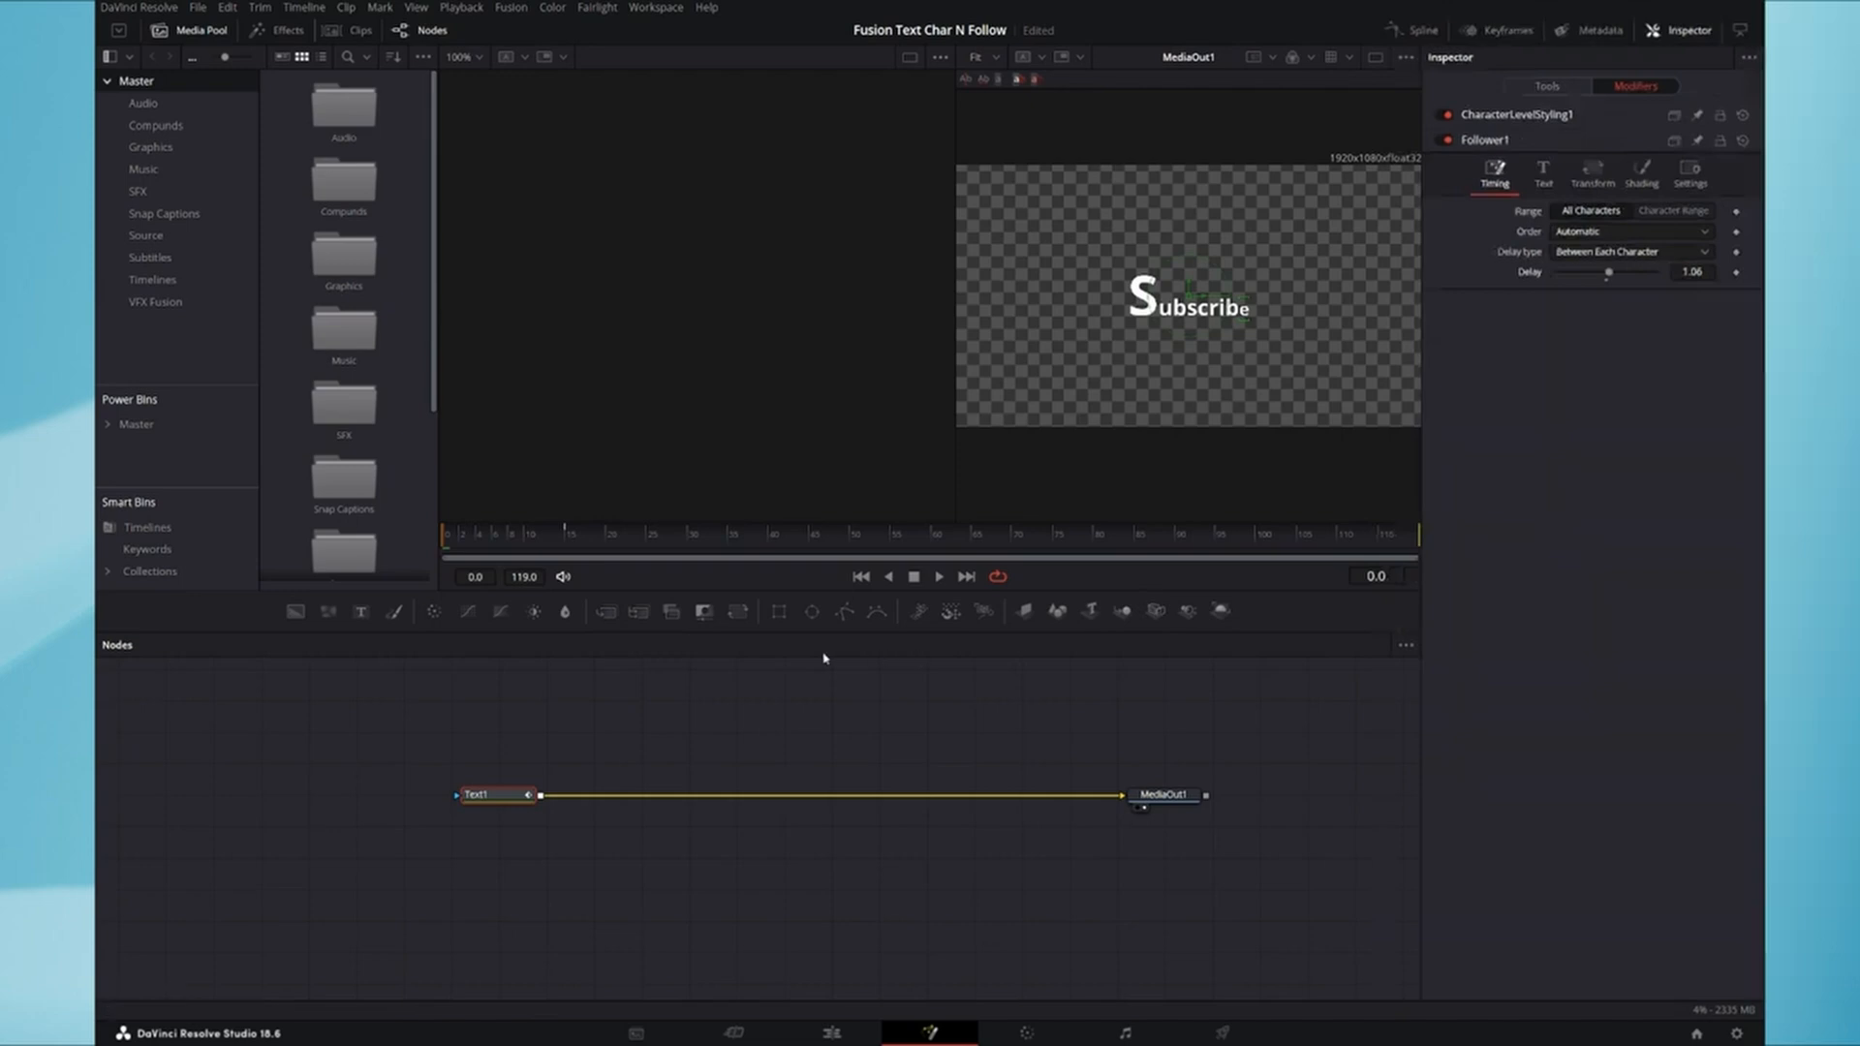
- Play the staggered letter rotation from the first frame to check the delay
mouse_move(276, 572)
left_mouse_down()
mouse_move(536, 600)
mouse_move(252, 582)
mouse_move(534, 583)
mouse_move(259, 577)
left_mouse_up()
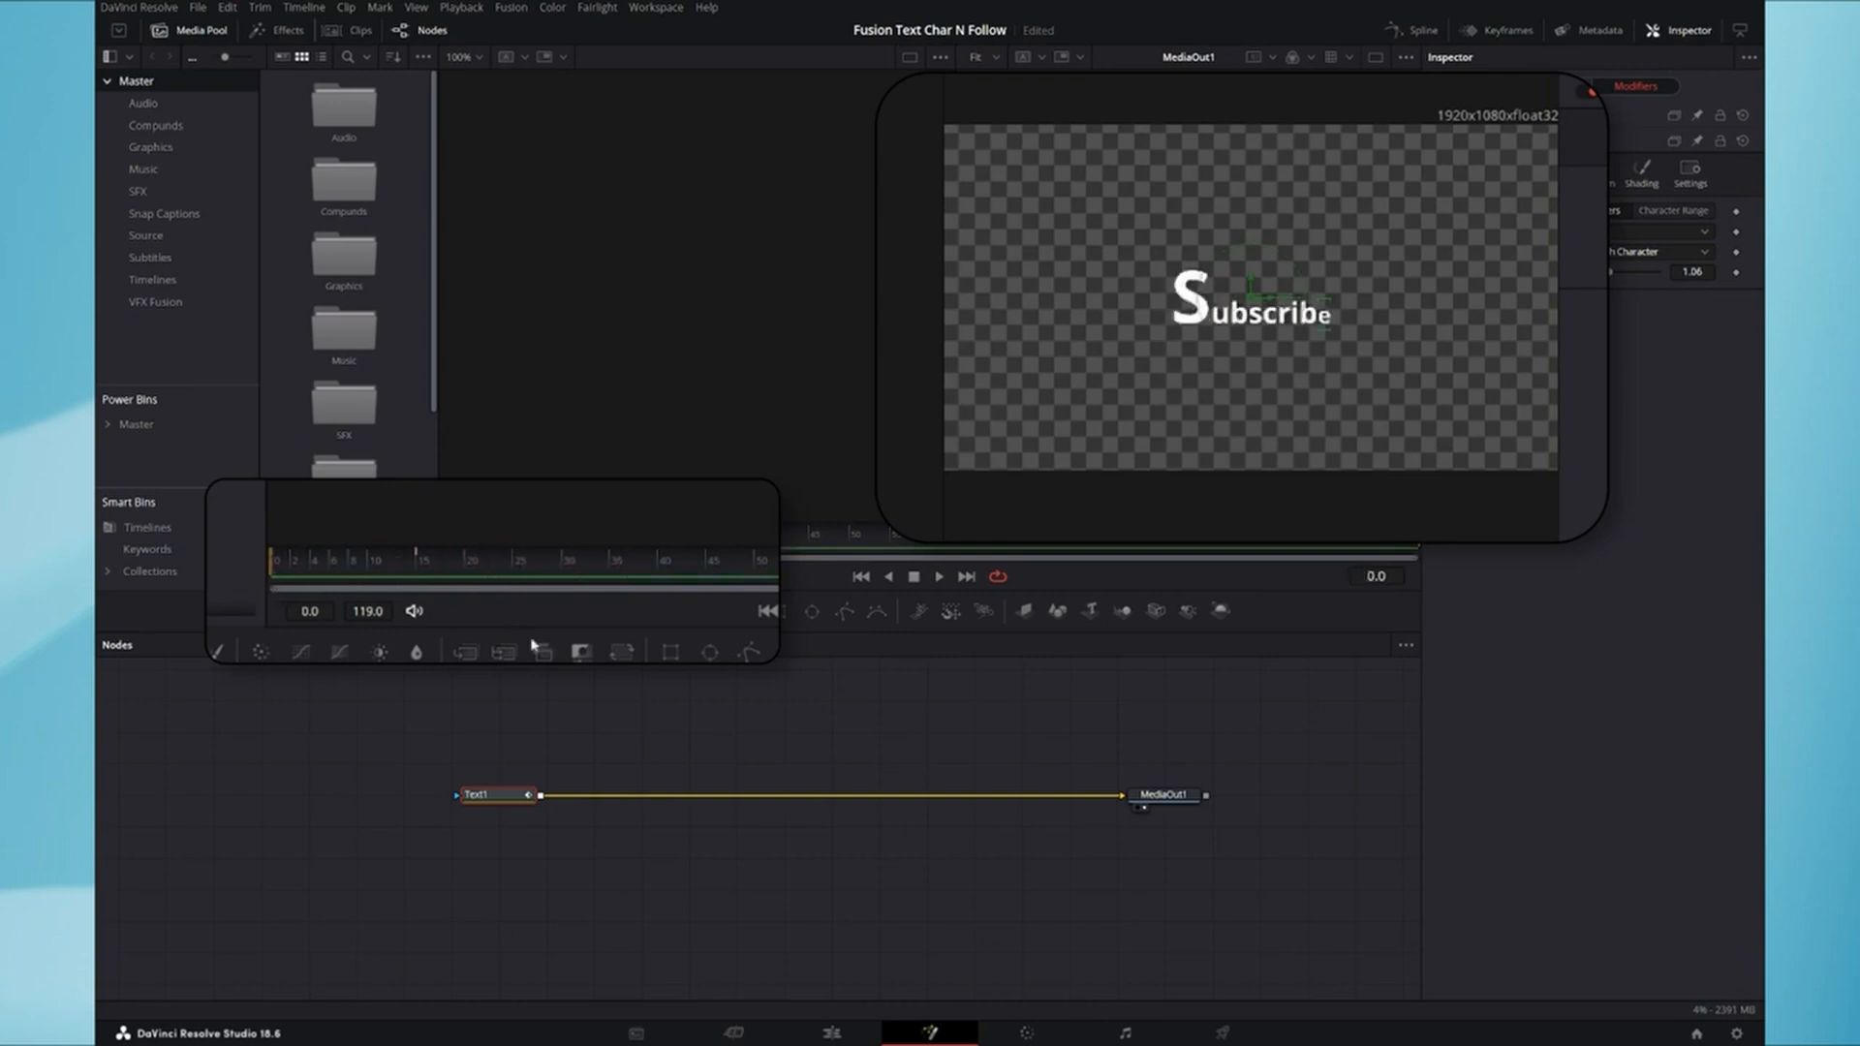
left_click(939, 578)
left_click(860, 576)
- Apply Out Back Cubic easing to both keyframes of the Angle Z 1 curve in the Spline editor
left_click(1437, 34)
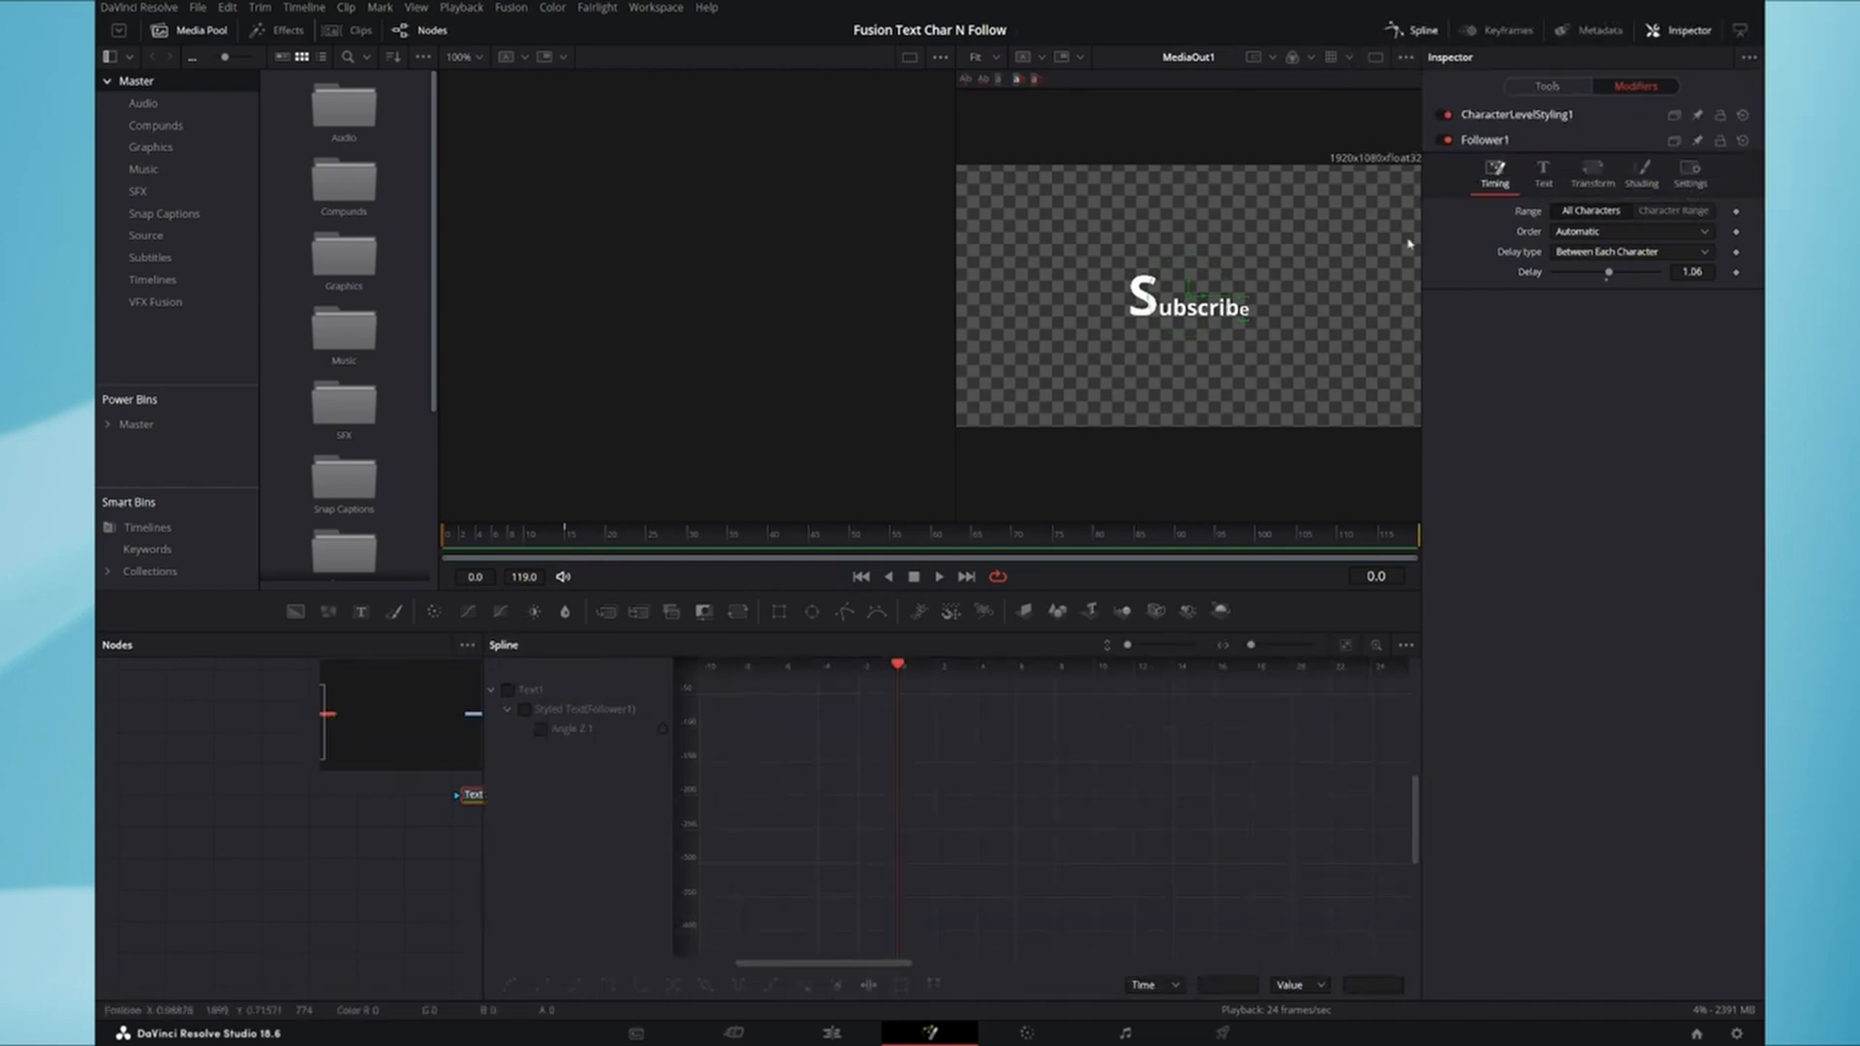
left_click(529, 723)
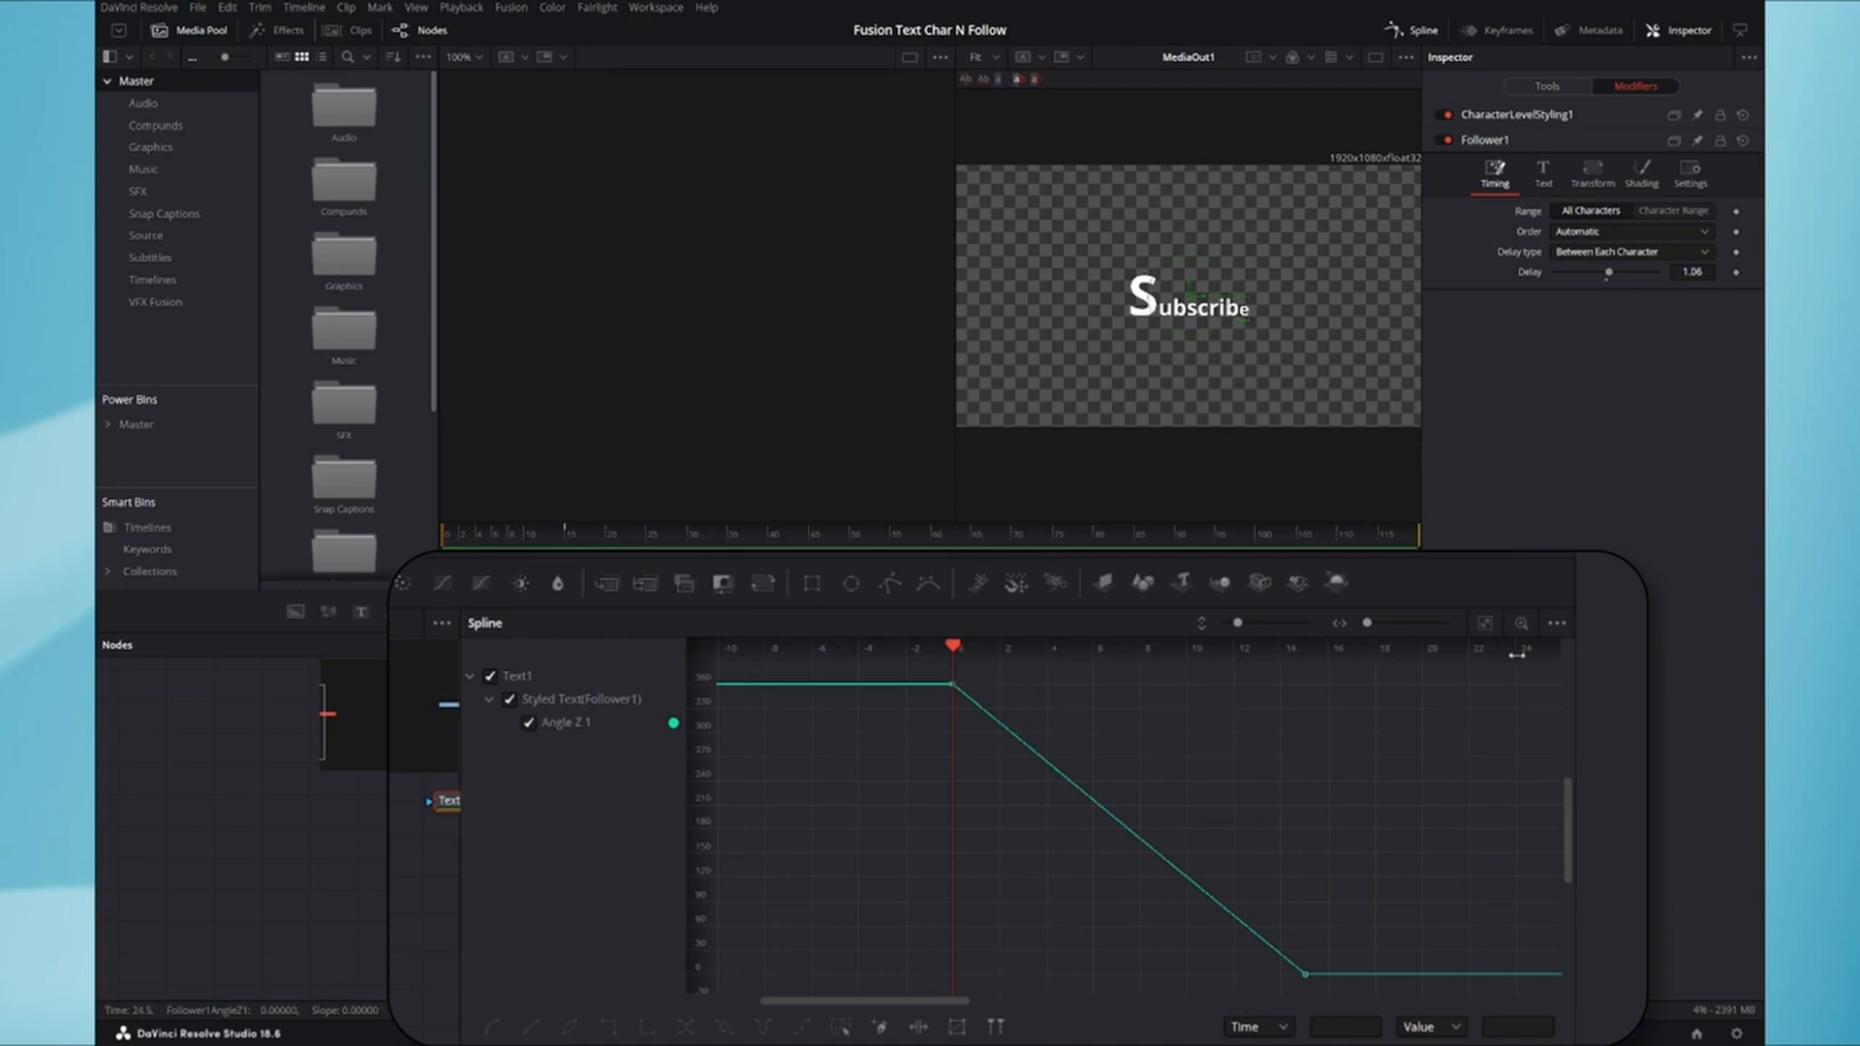
scroll(1346, 845, "down", 3)
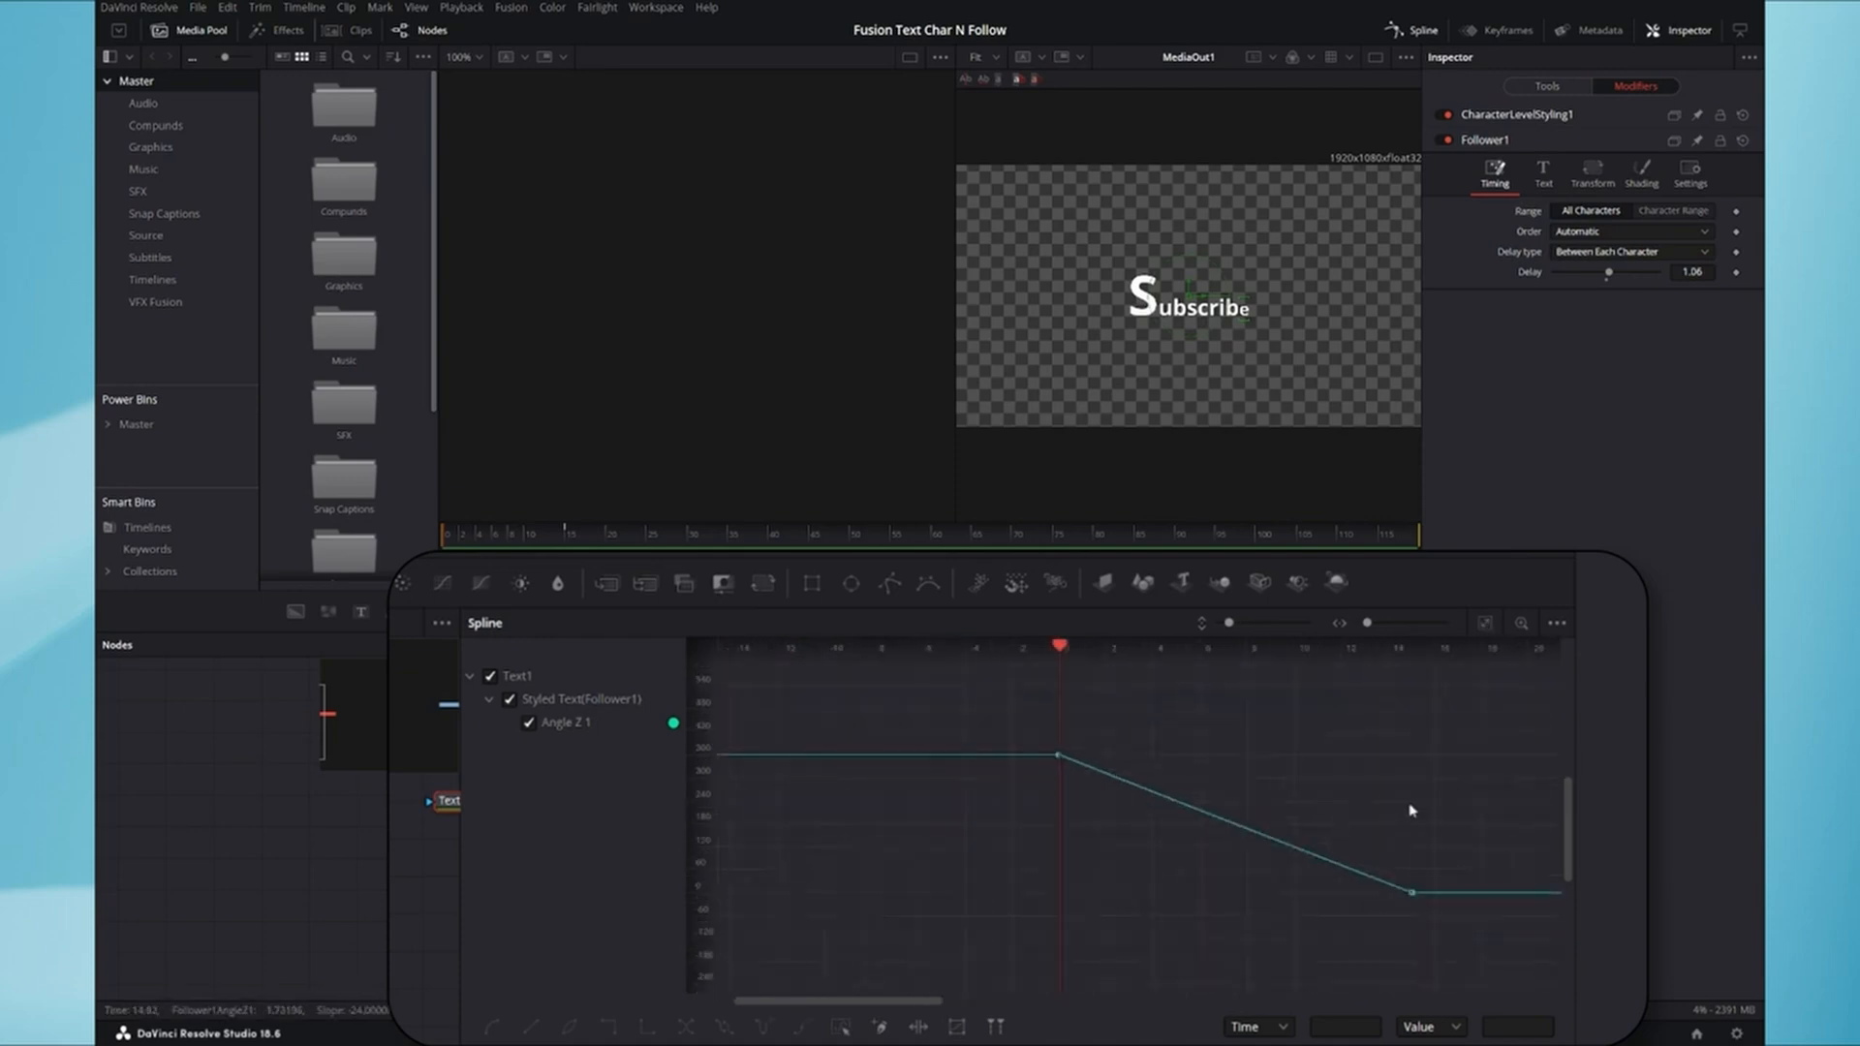
left_click_drag(1029, 711, 1456, 926)
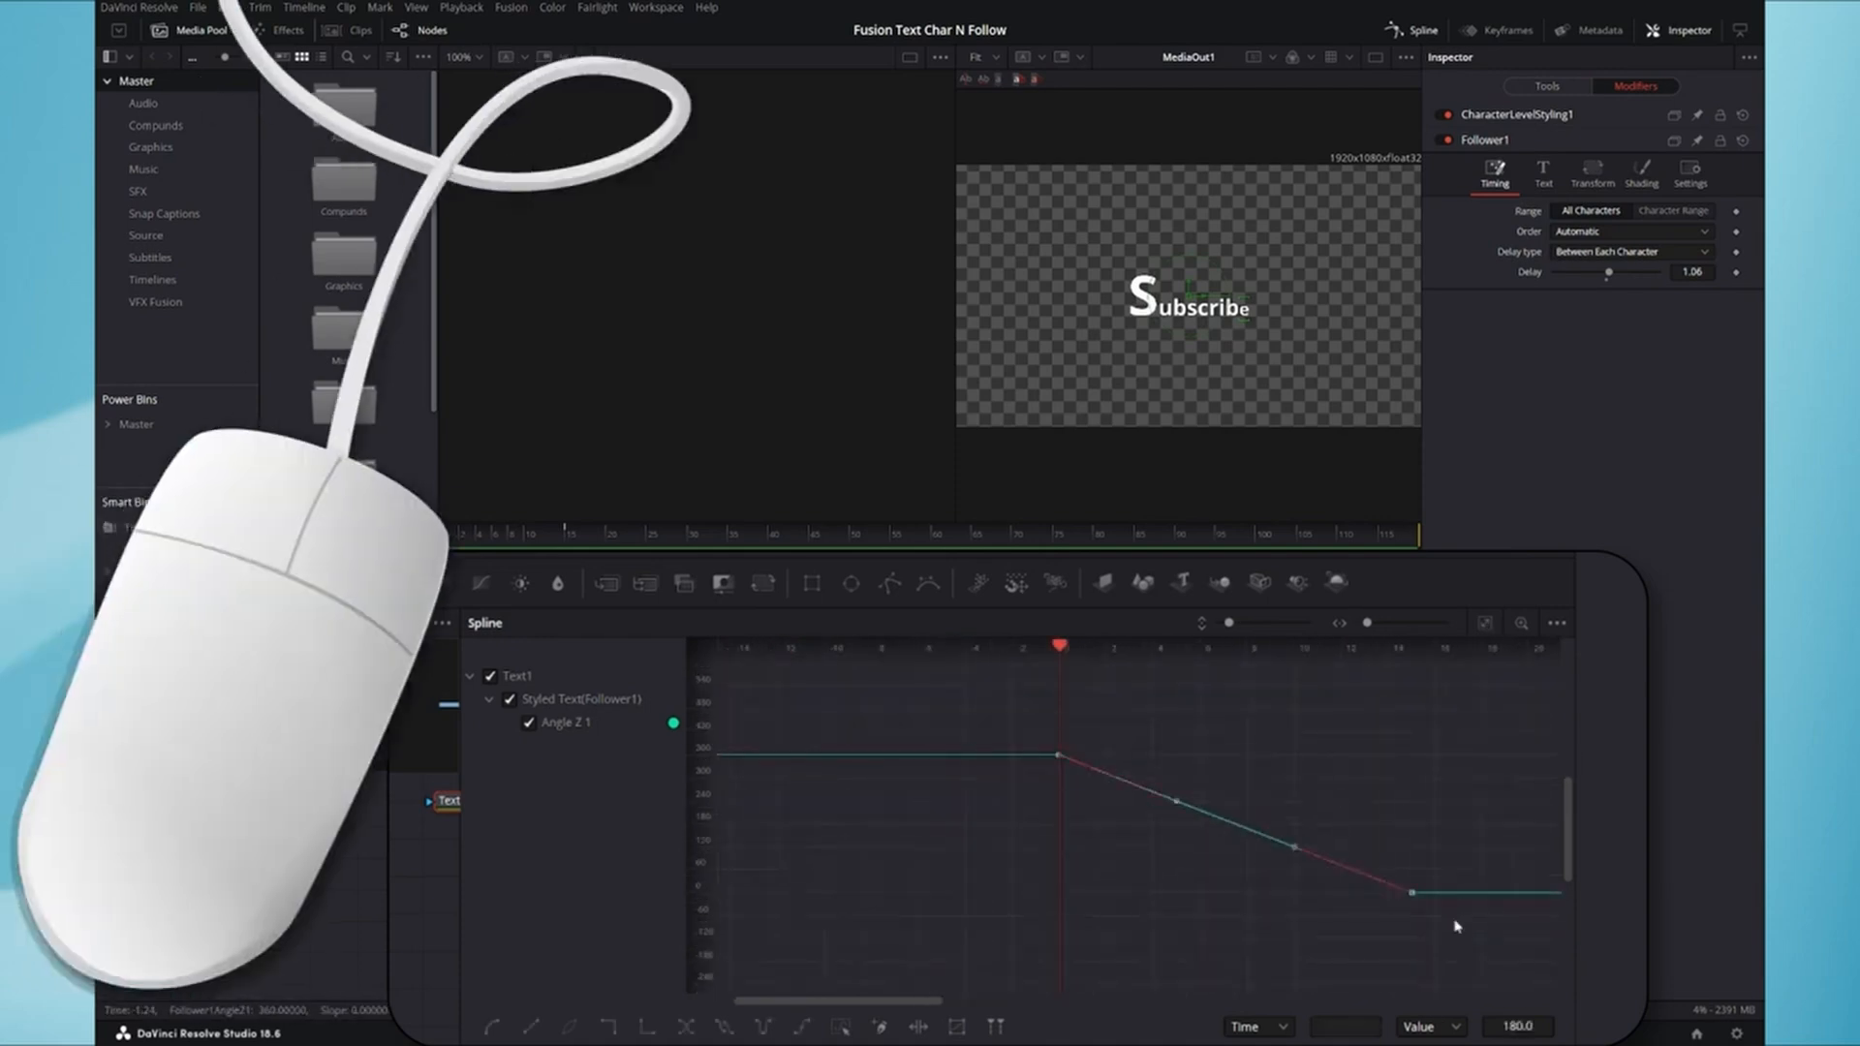
right_click(1282, 780)
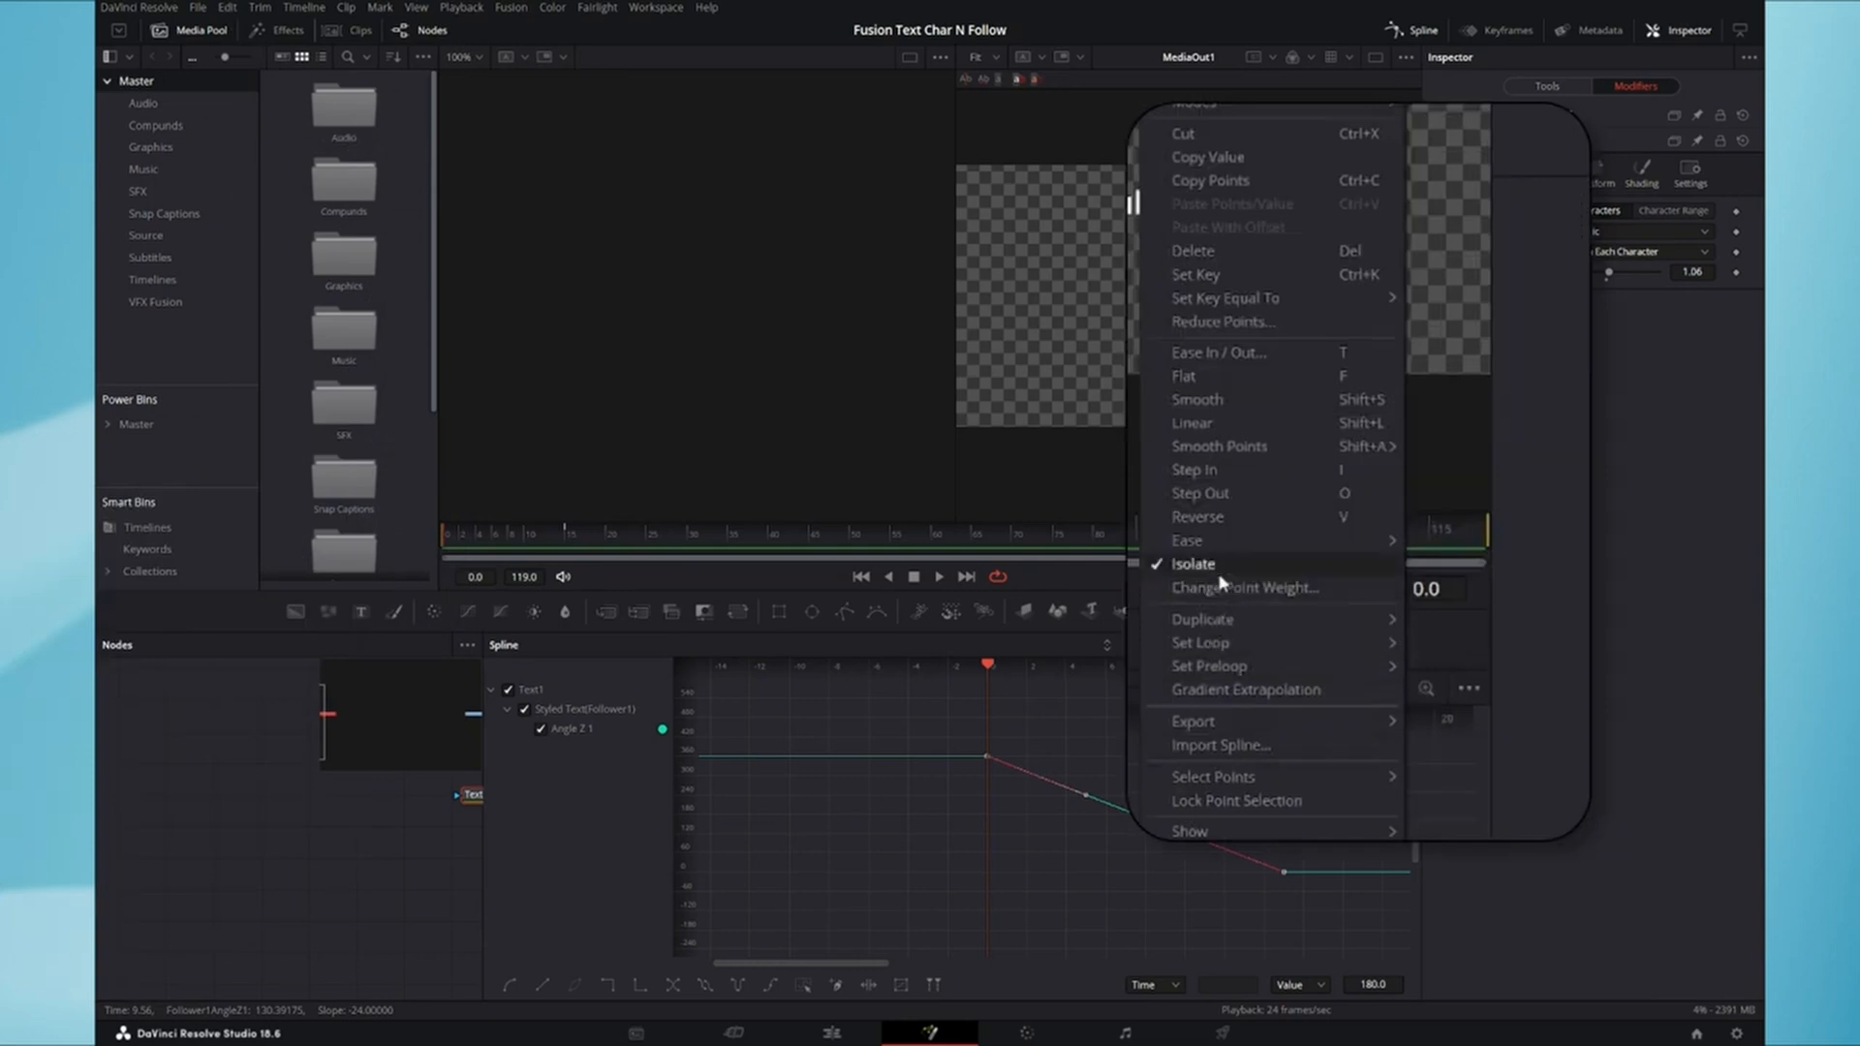
mouse_move(1224, 544)
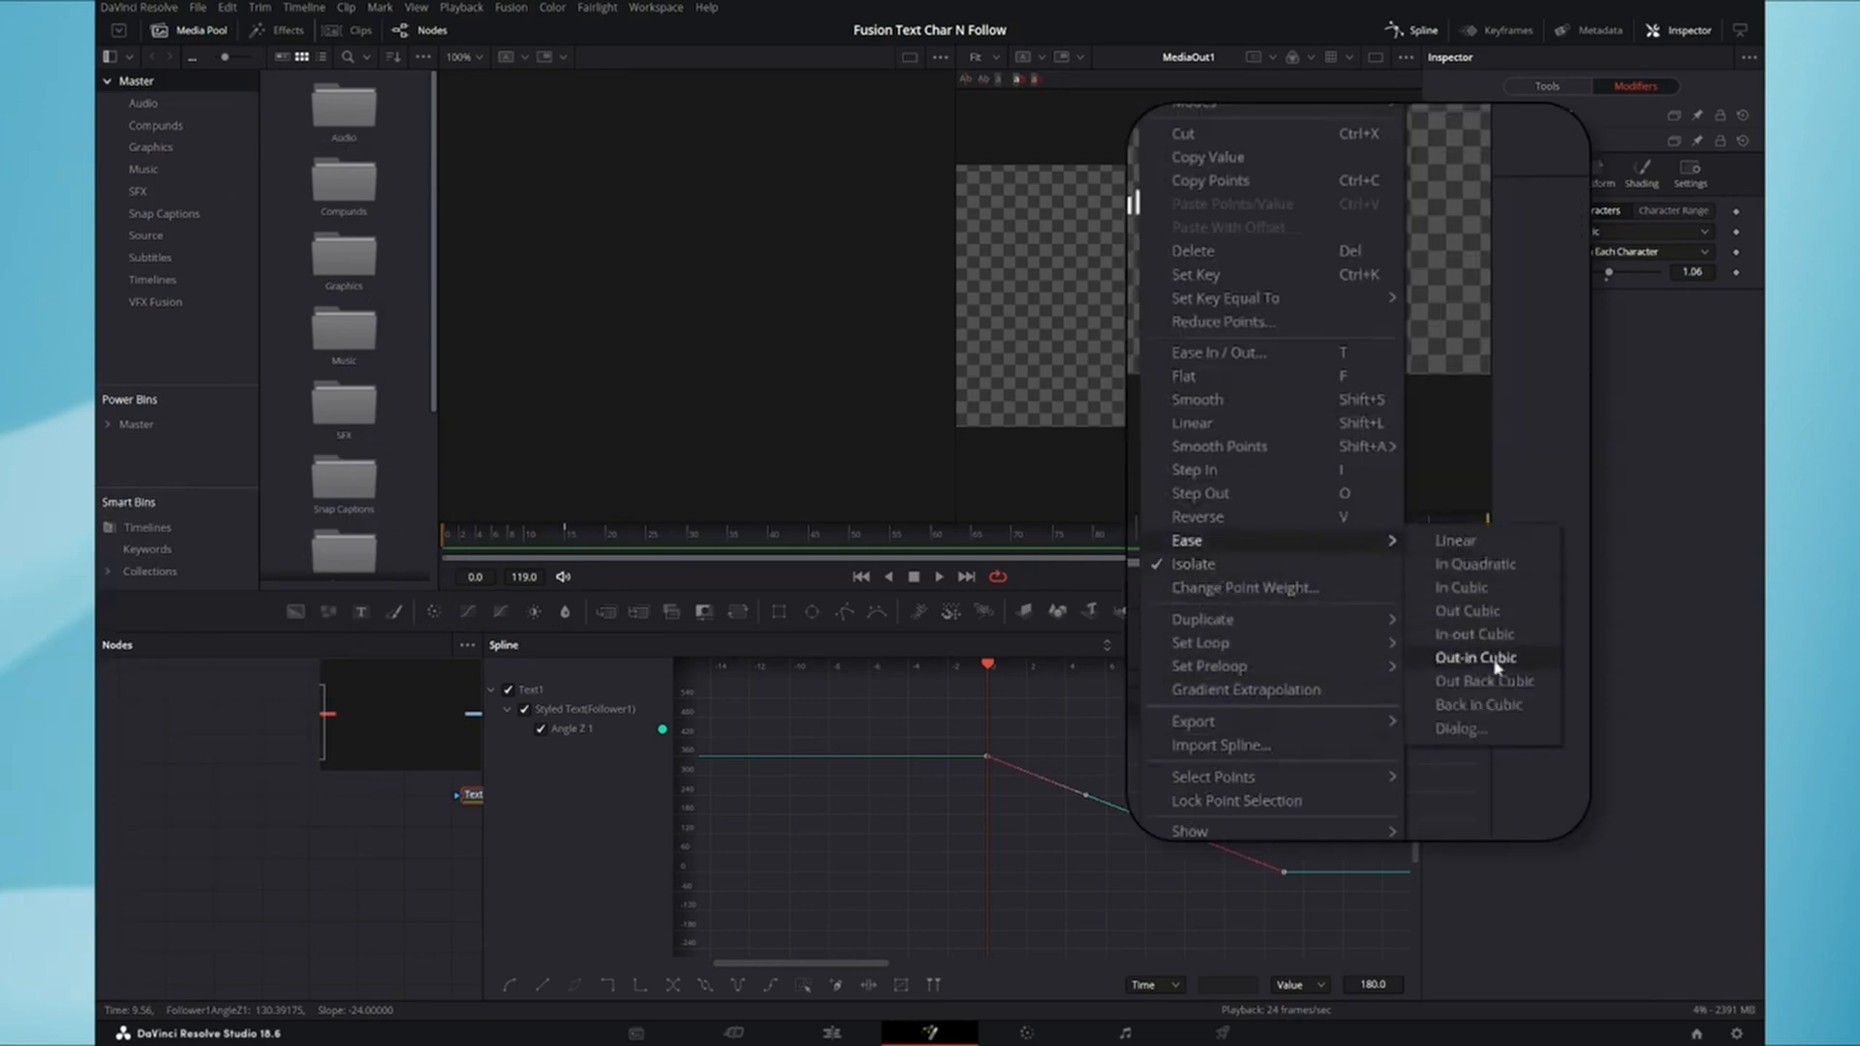
left_click(1506, 684)
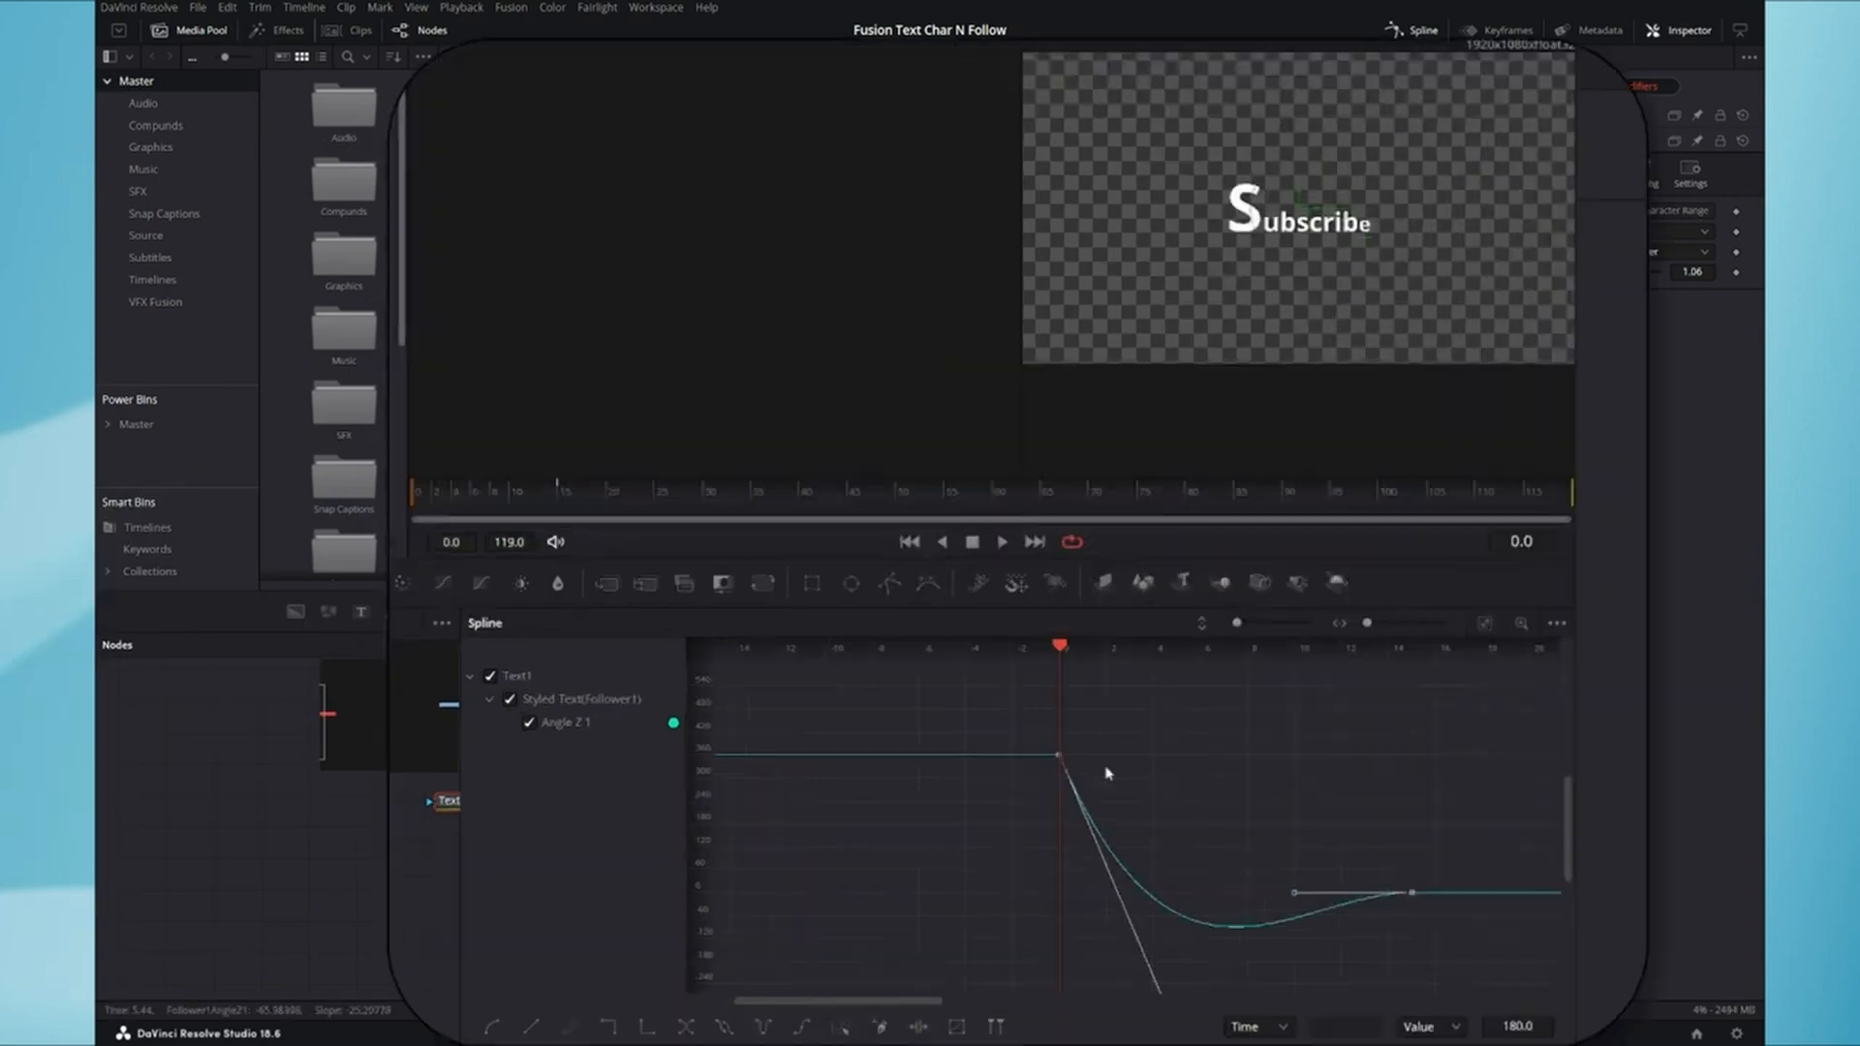
- Play the eased letter rotation repeatedly from frame 0 to examine the overshoot
mouse_move(423, 498)
left_mouse_down()
mouse_move(593, 502)
mouse_move(404, 509)
left_mouse_up()
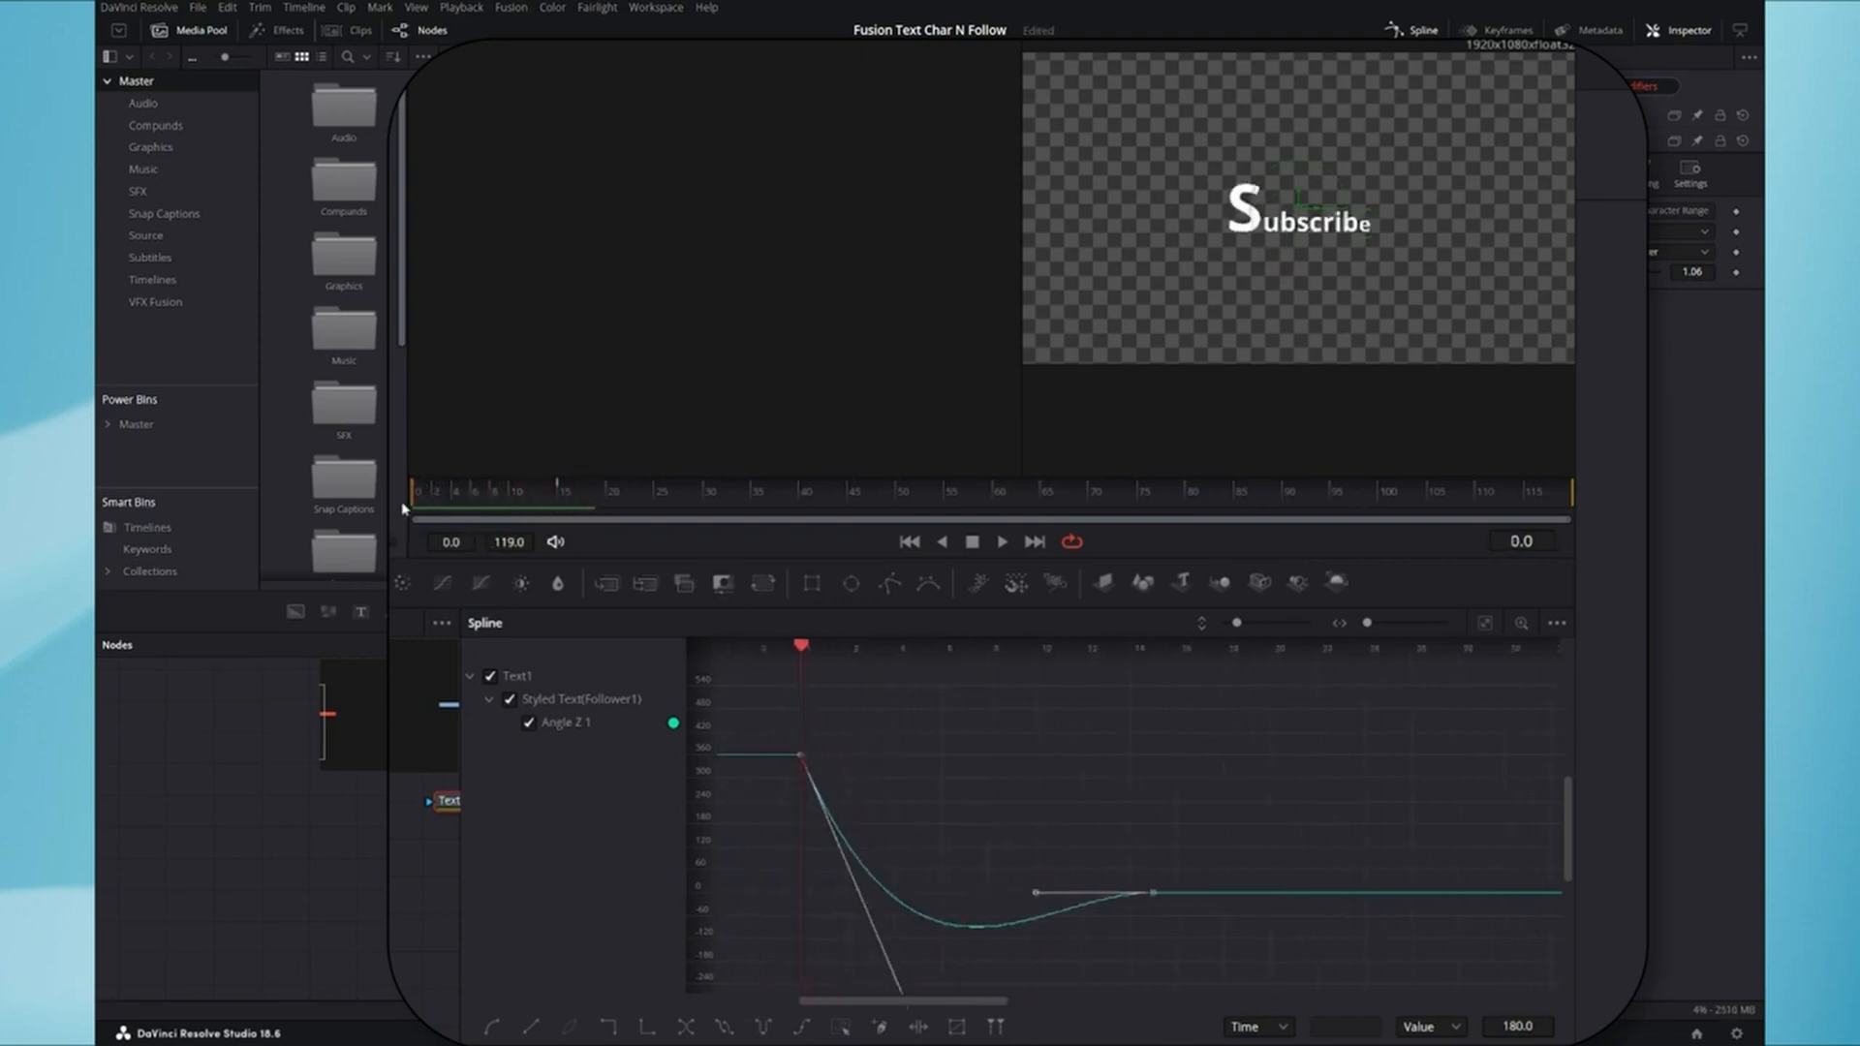
left_click(1002, 543)
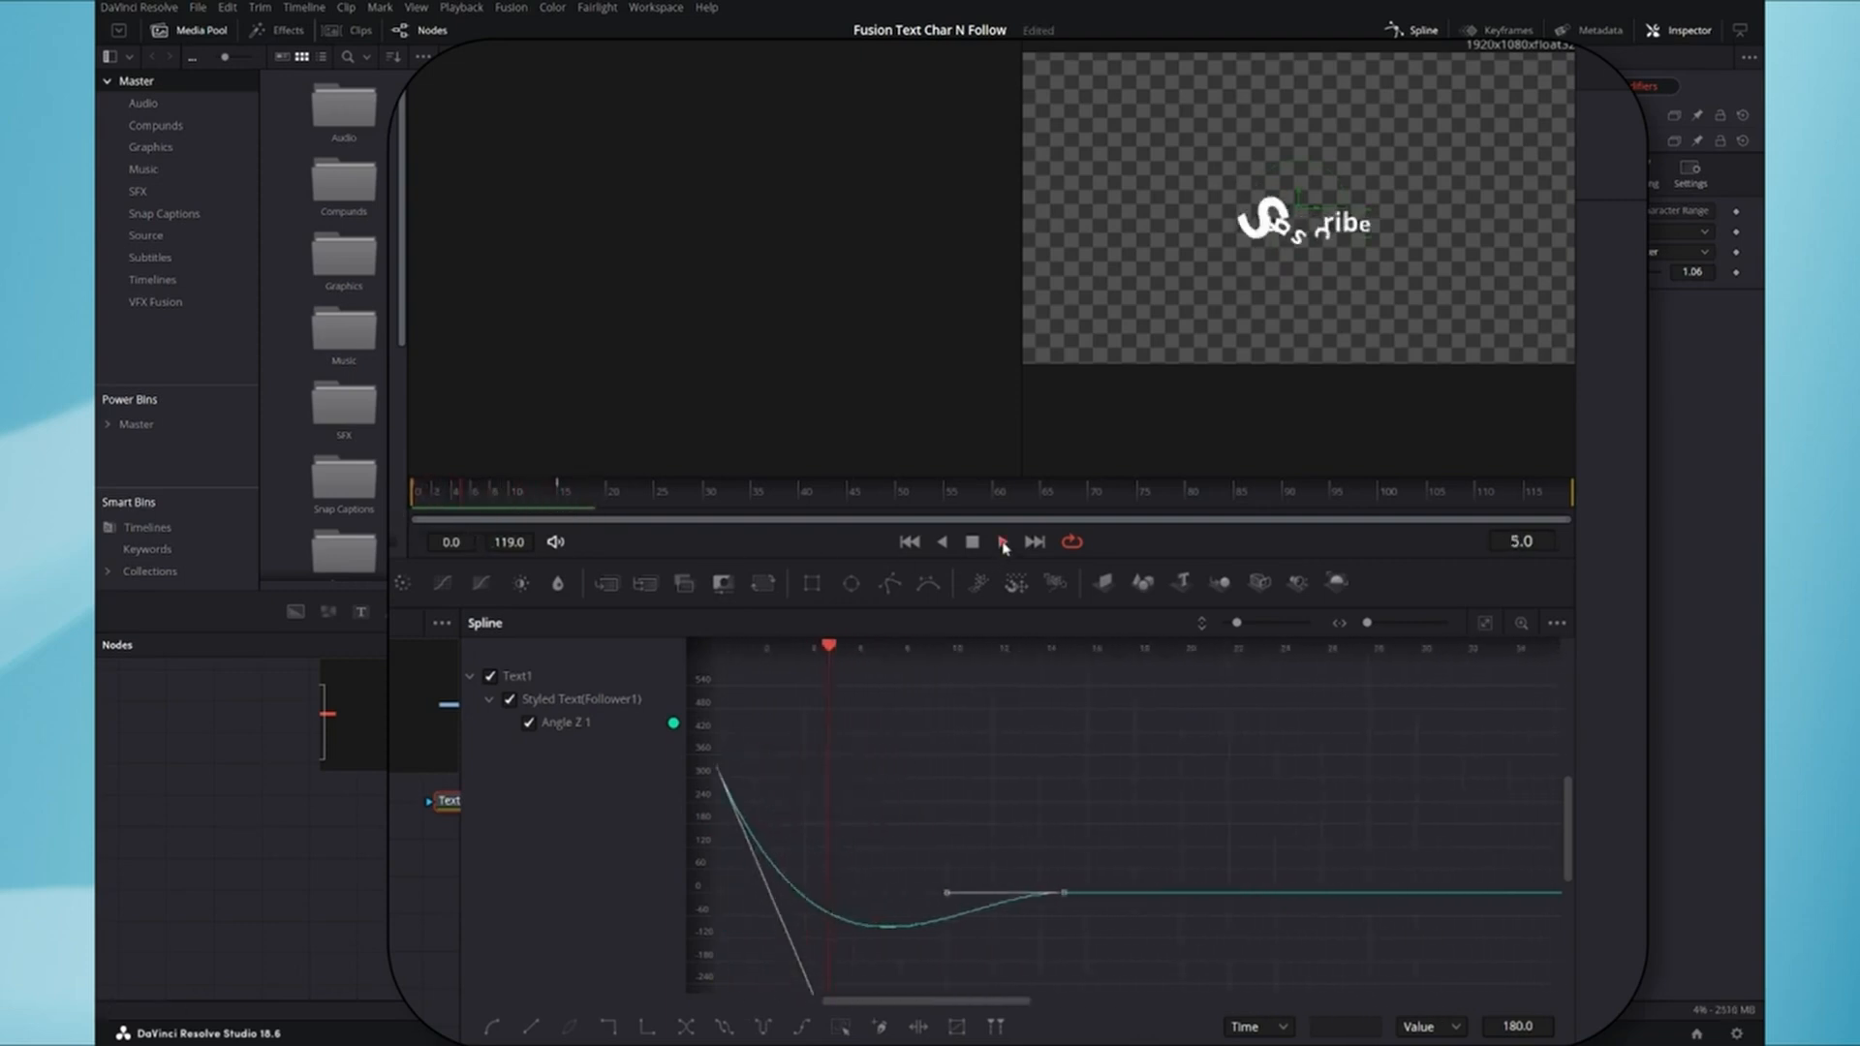
left_click(913, 544)
left_click(915, 545)
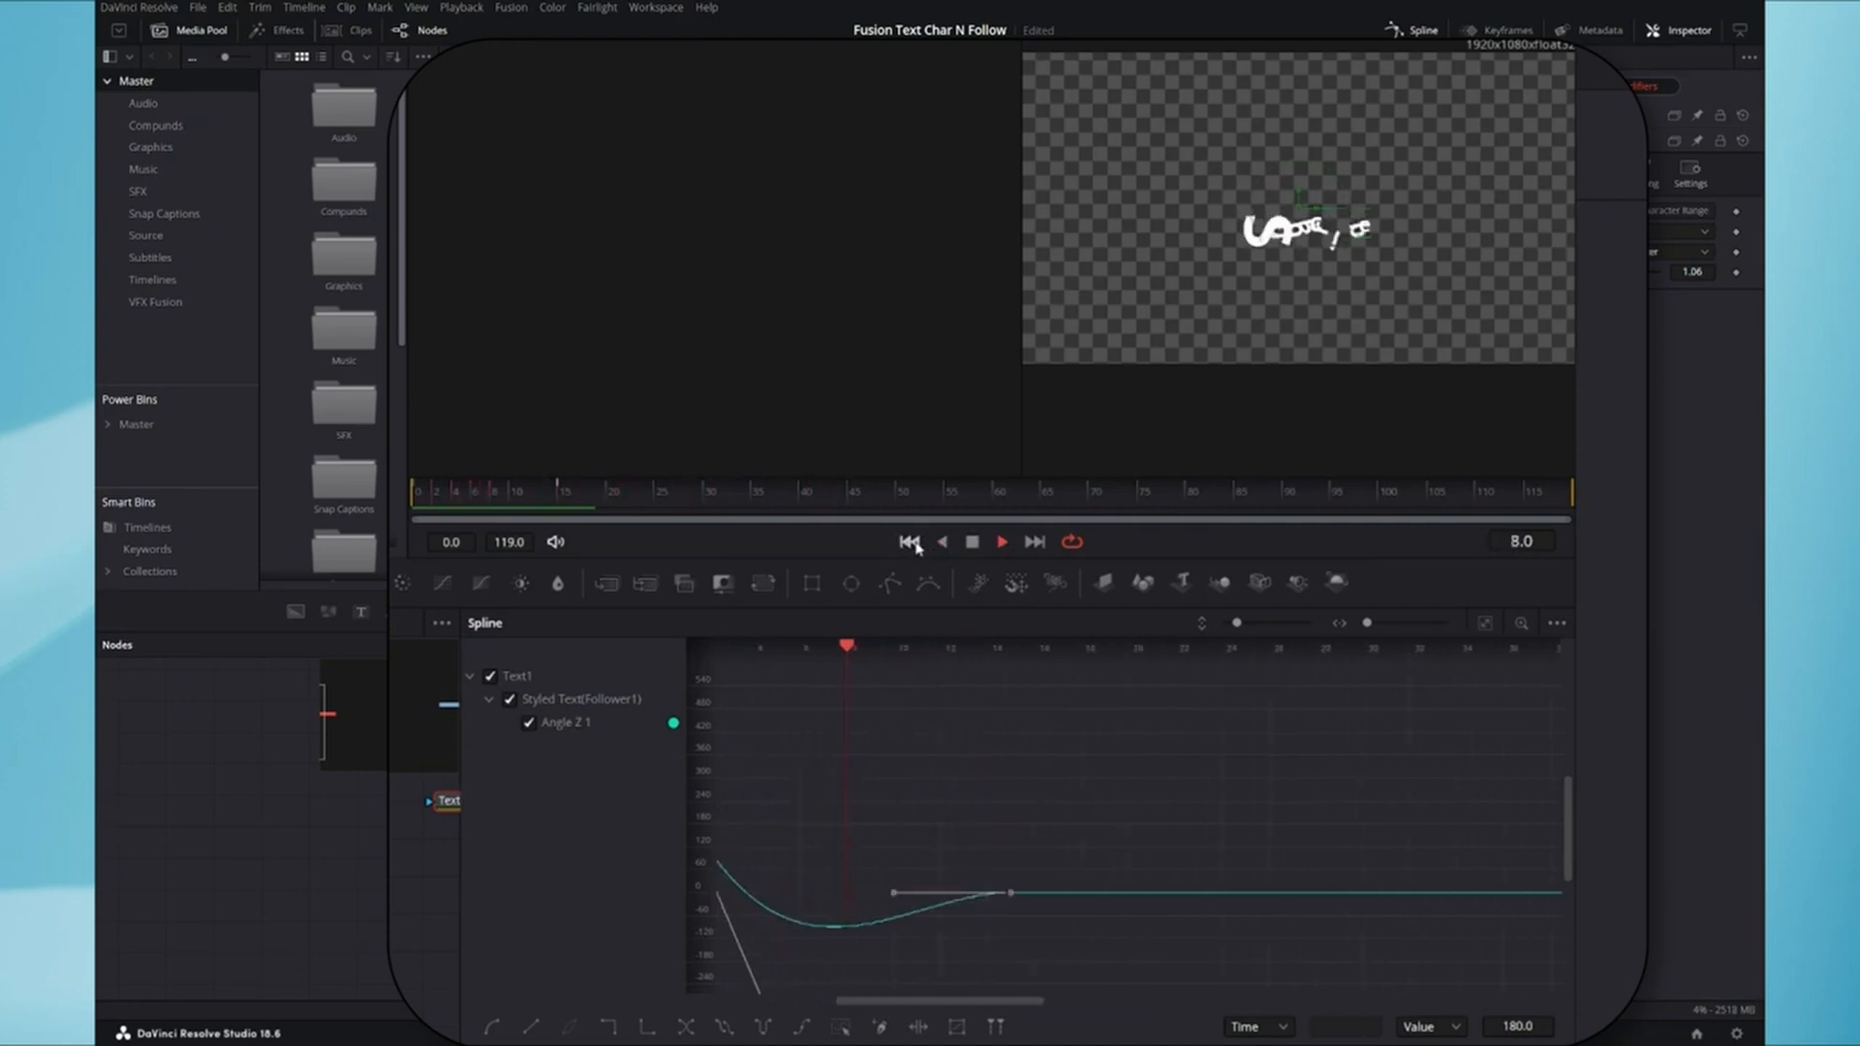
left_click(912, 544)
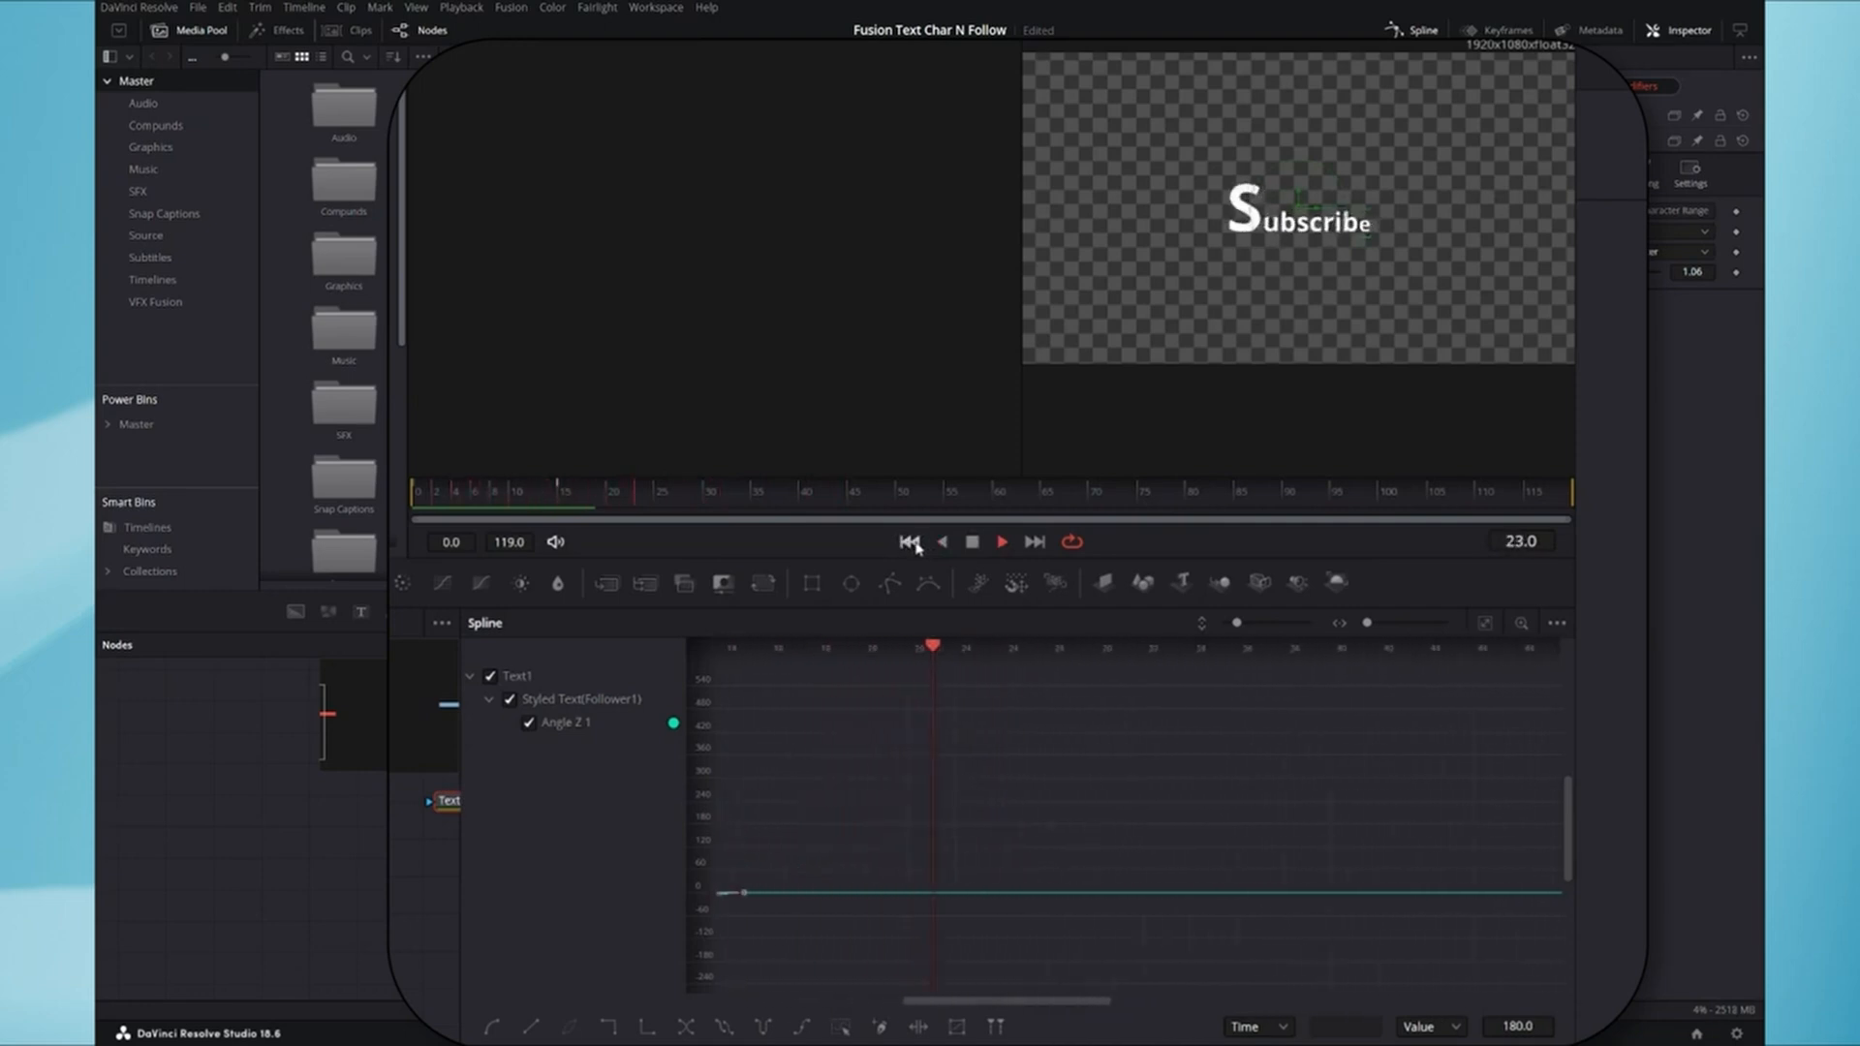
left_click(910, 543)
left_click(910, 542)
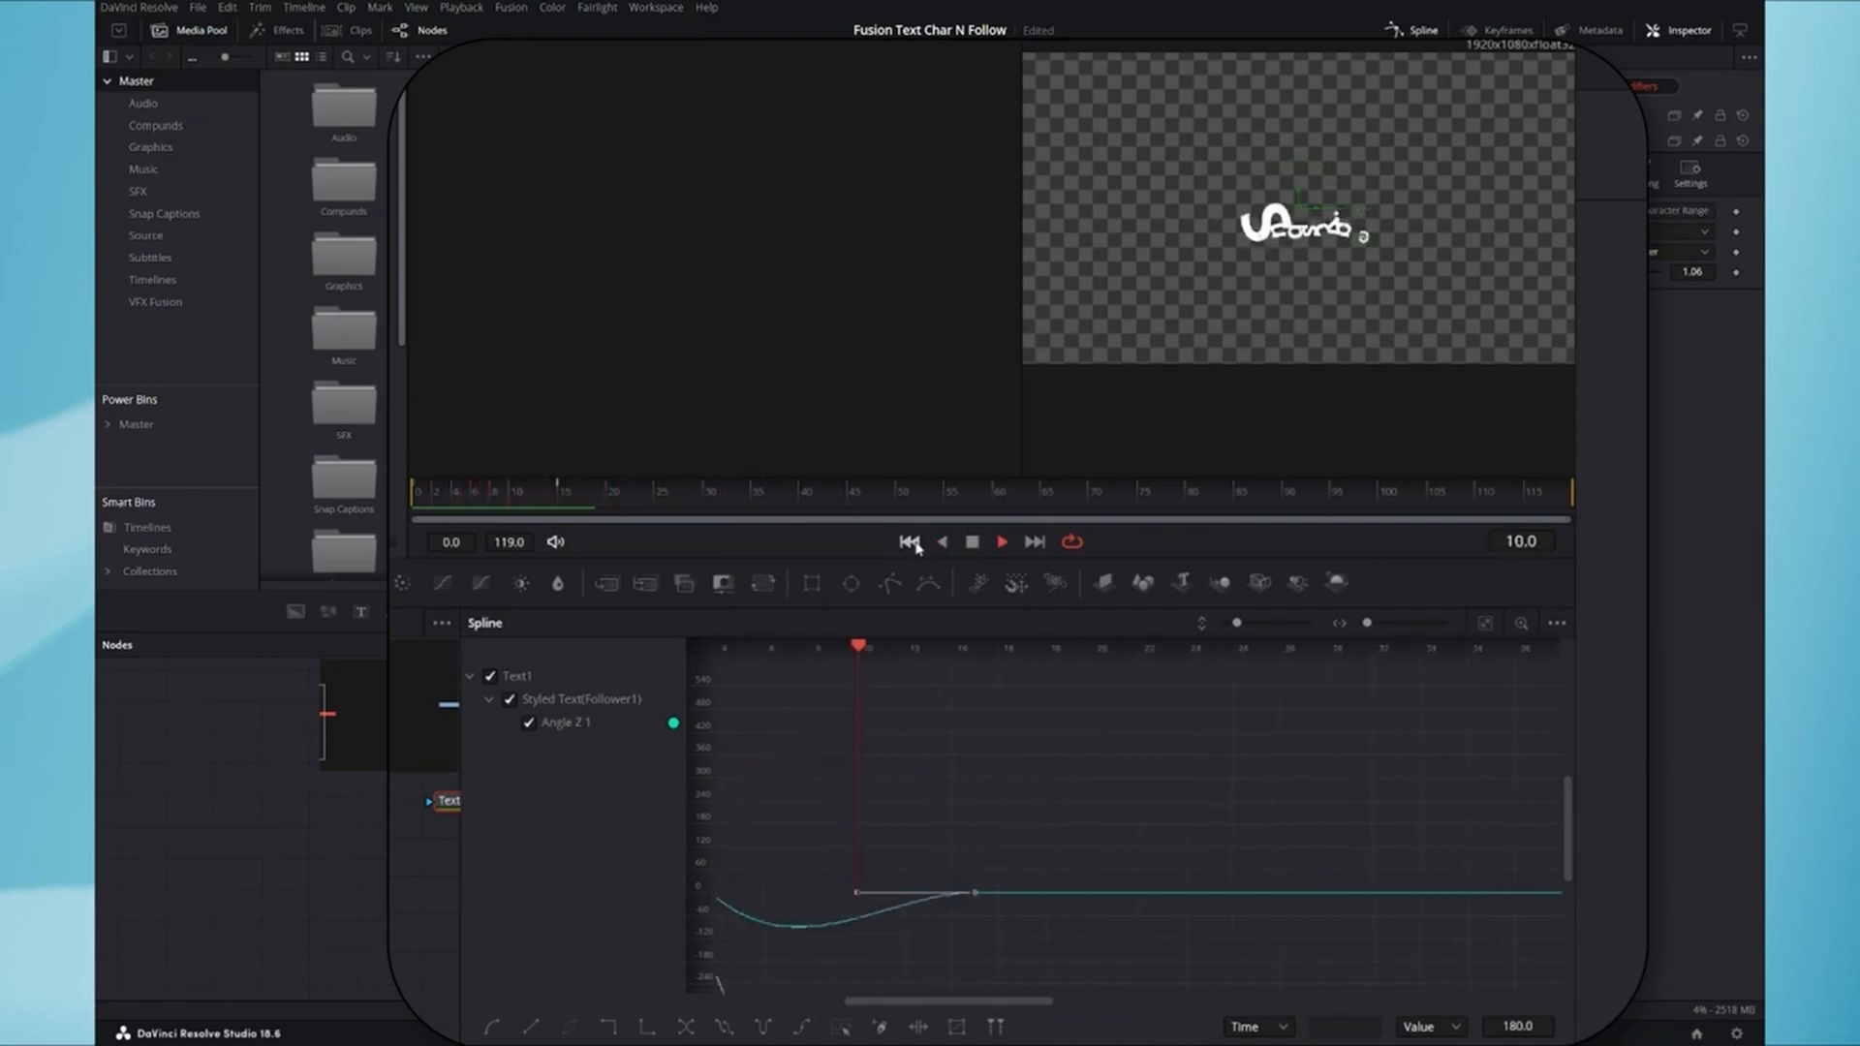
left_click(910, 543)
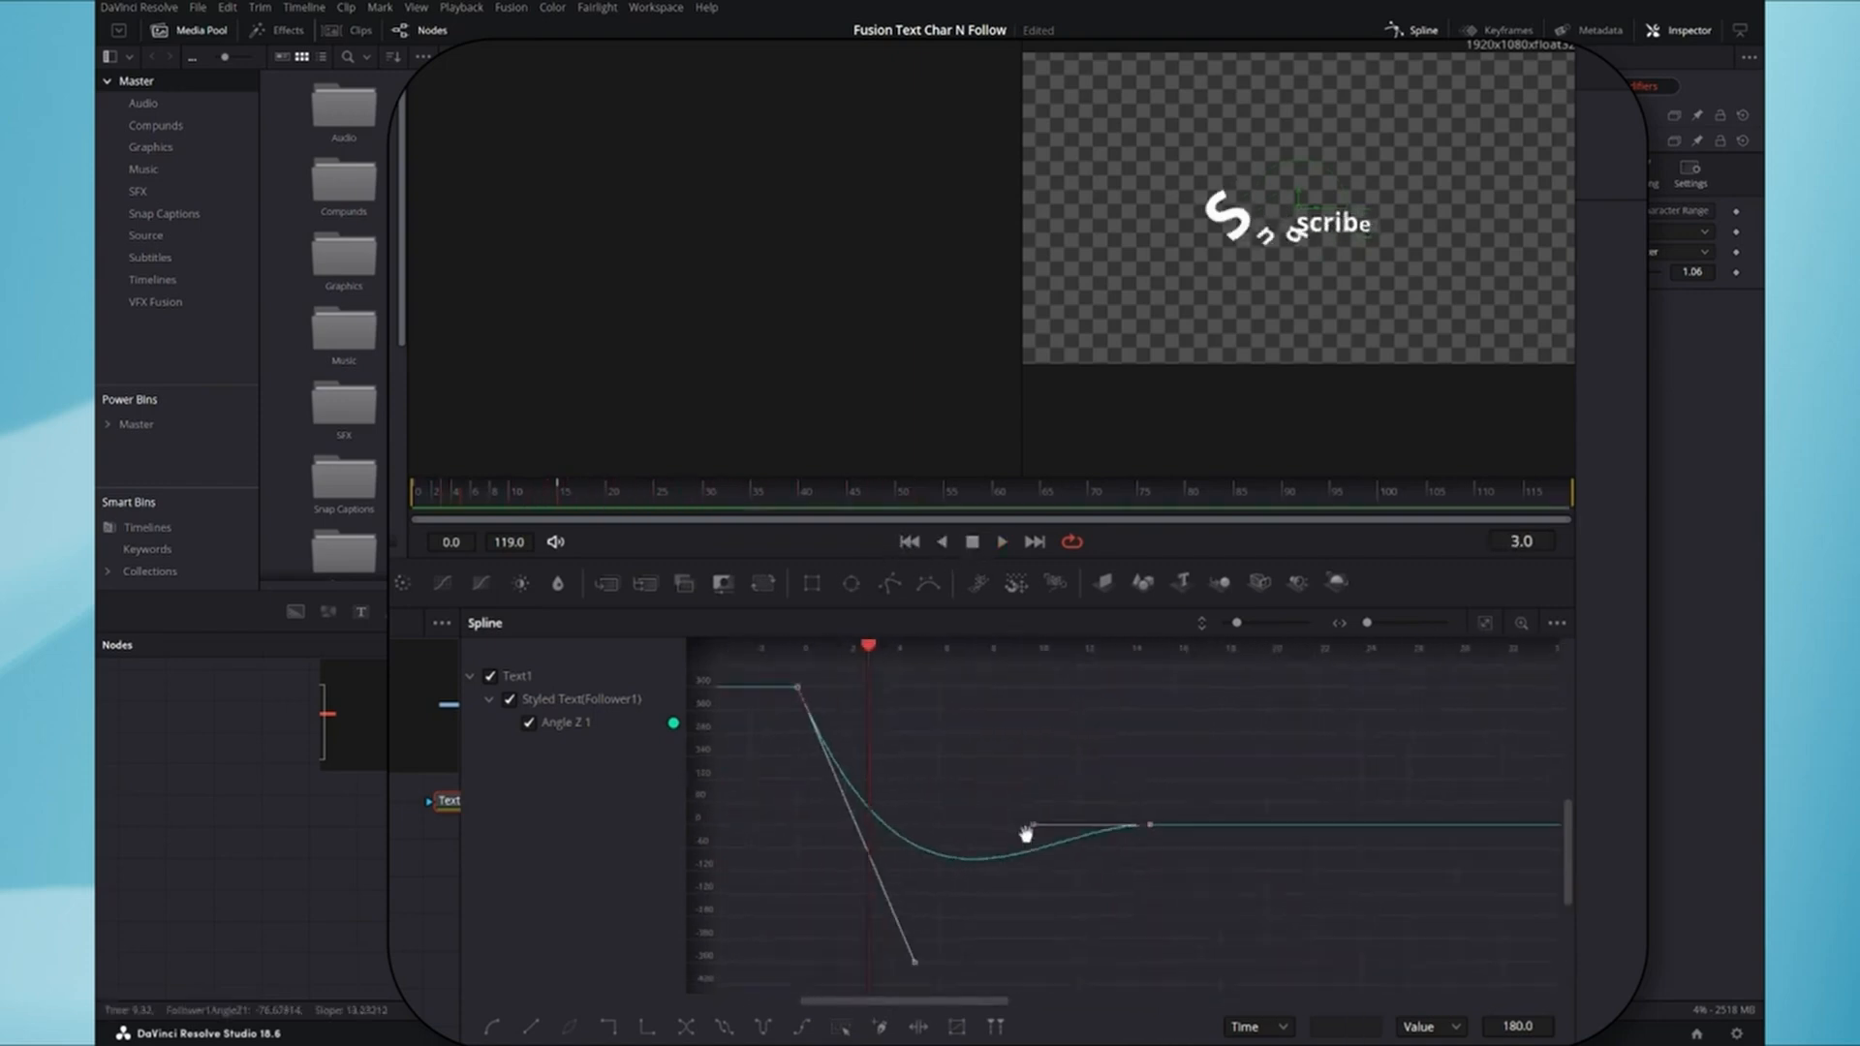
- Soften the Angle Z 1 curve's overshoot by raising its first keyframe's handle, preview it and close the Spline editor
left_click_drag(1026, 835, 1057, 798)
left_click_drag(944, 930, 933, 863)
left_click_drag(441, 494, 417, 496)
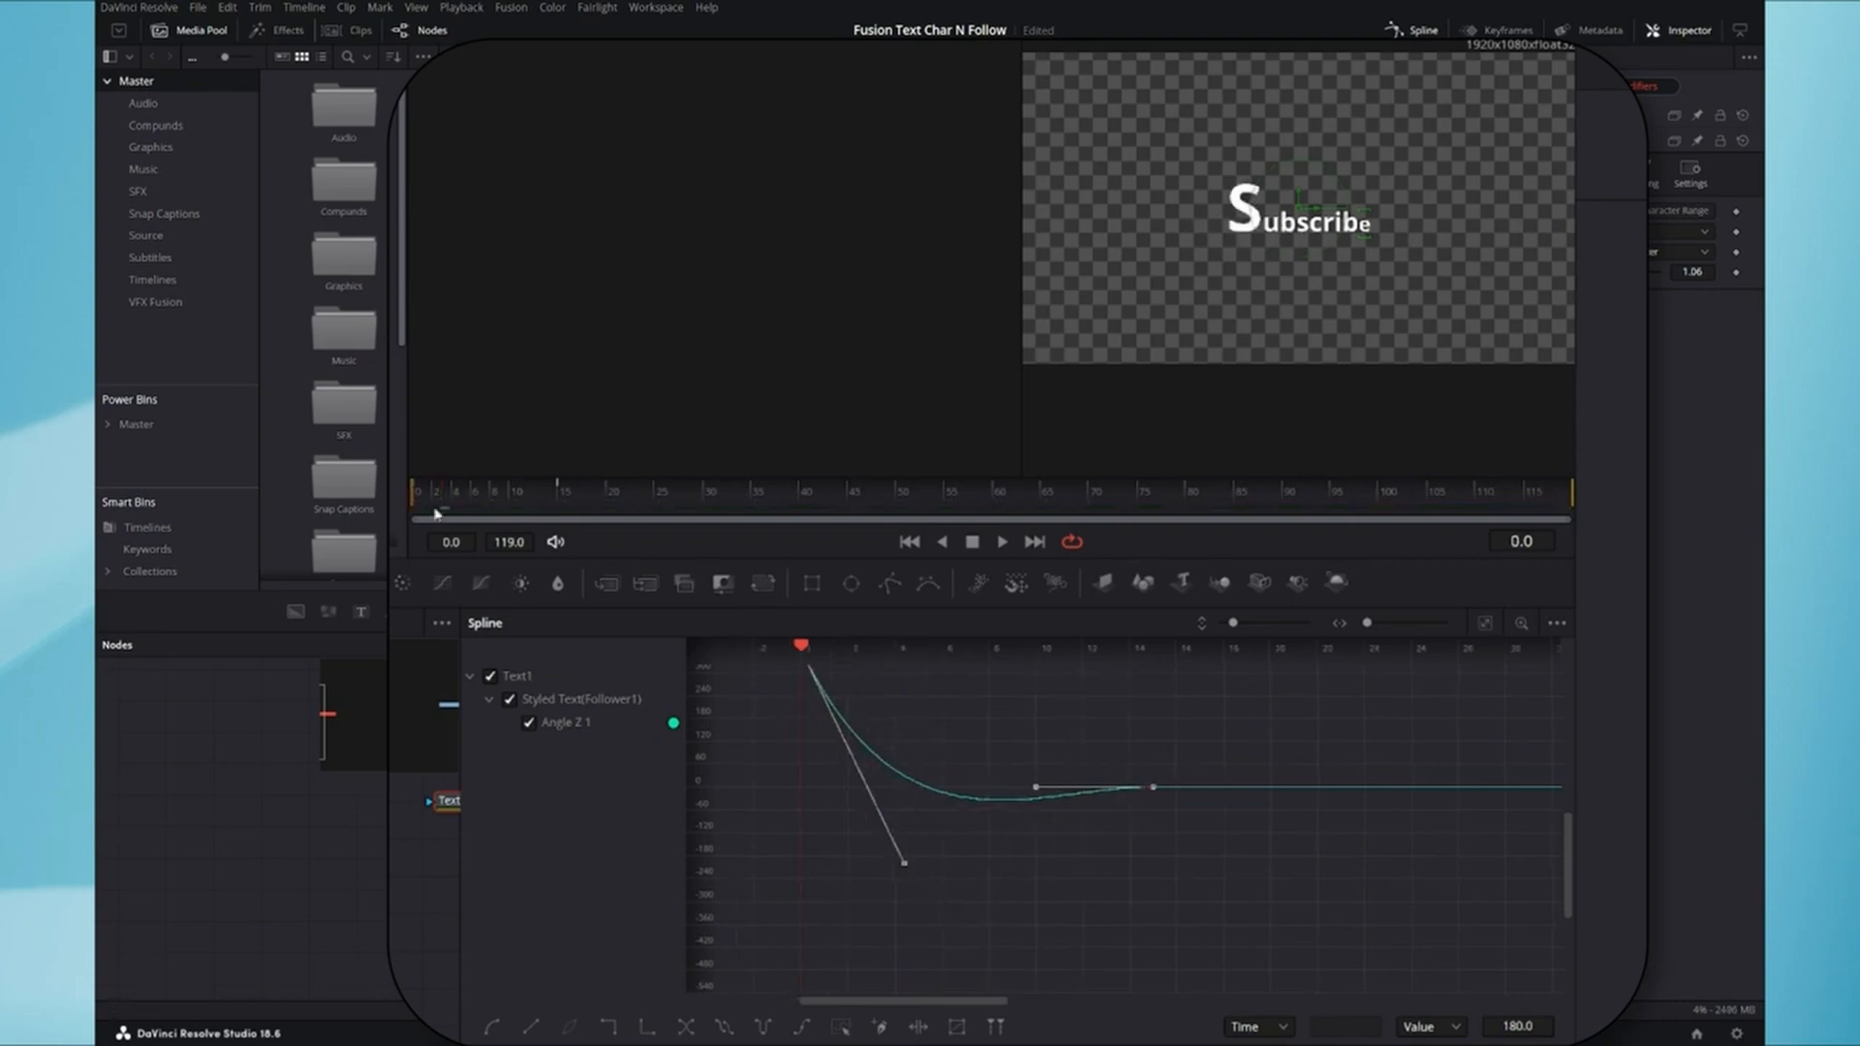
left_click(997, 543)
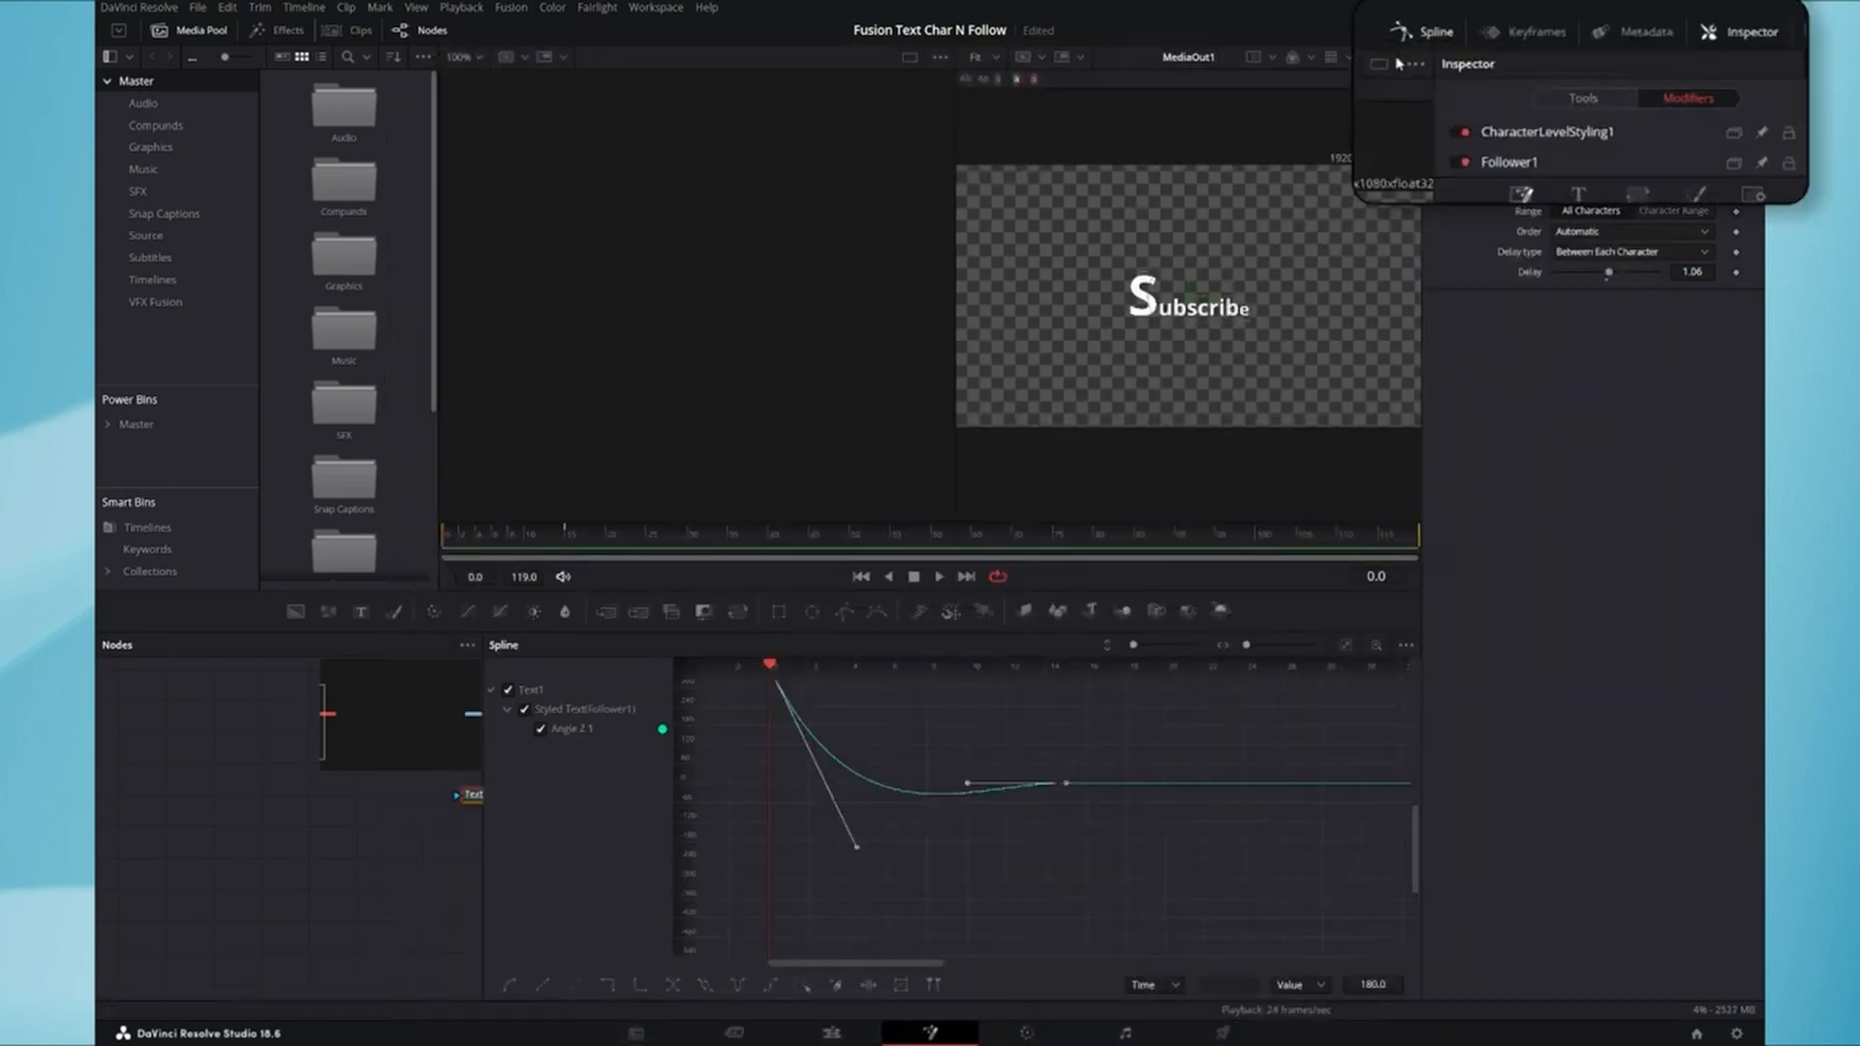
left_click(1426, 34)
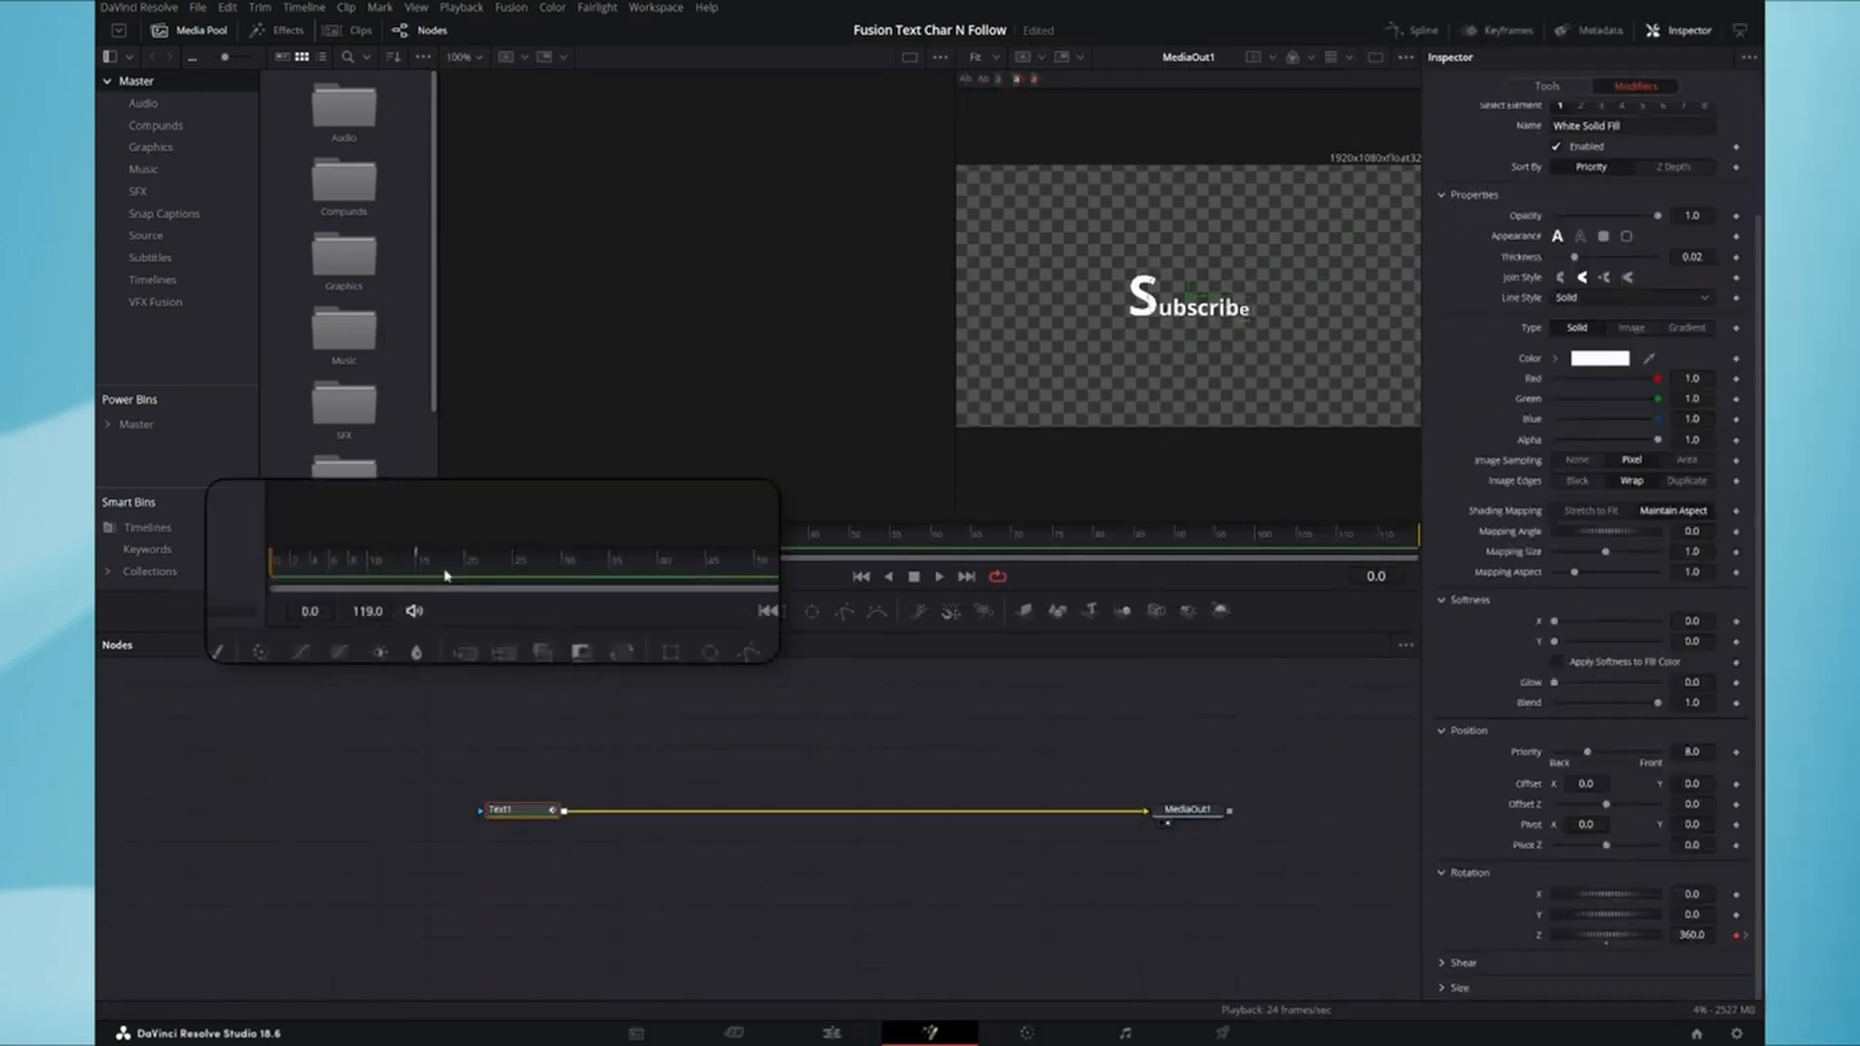
- Animate the Follower's shading Offset on a path, from X 7.136 at frame 0 to X 0.0 at frame 15, and preview it
left_click(567, 541)
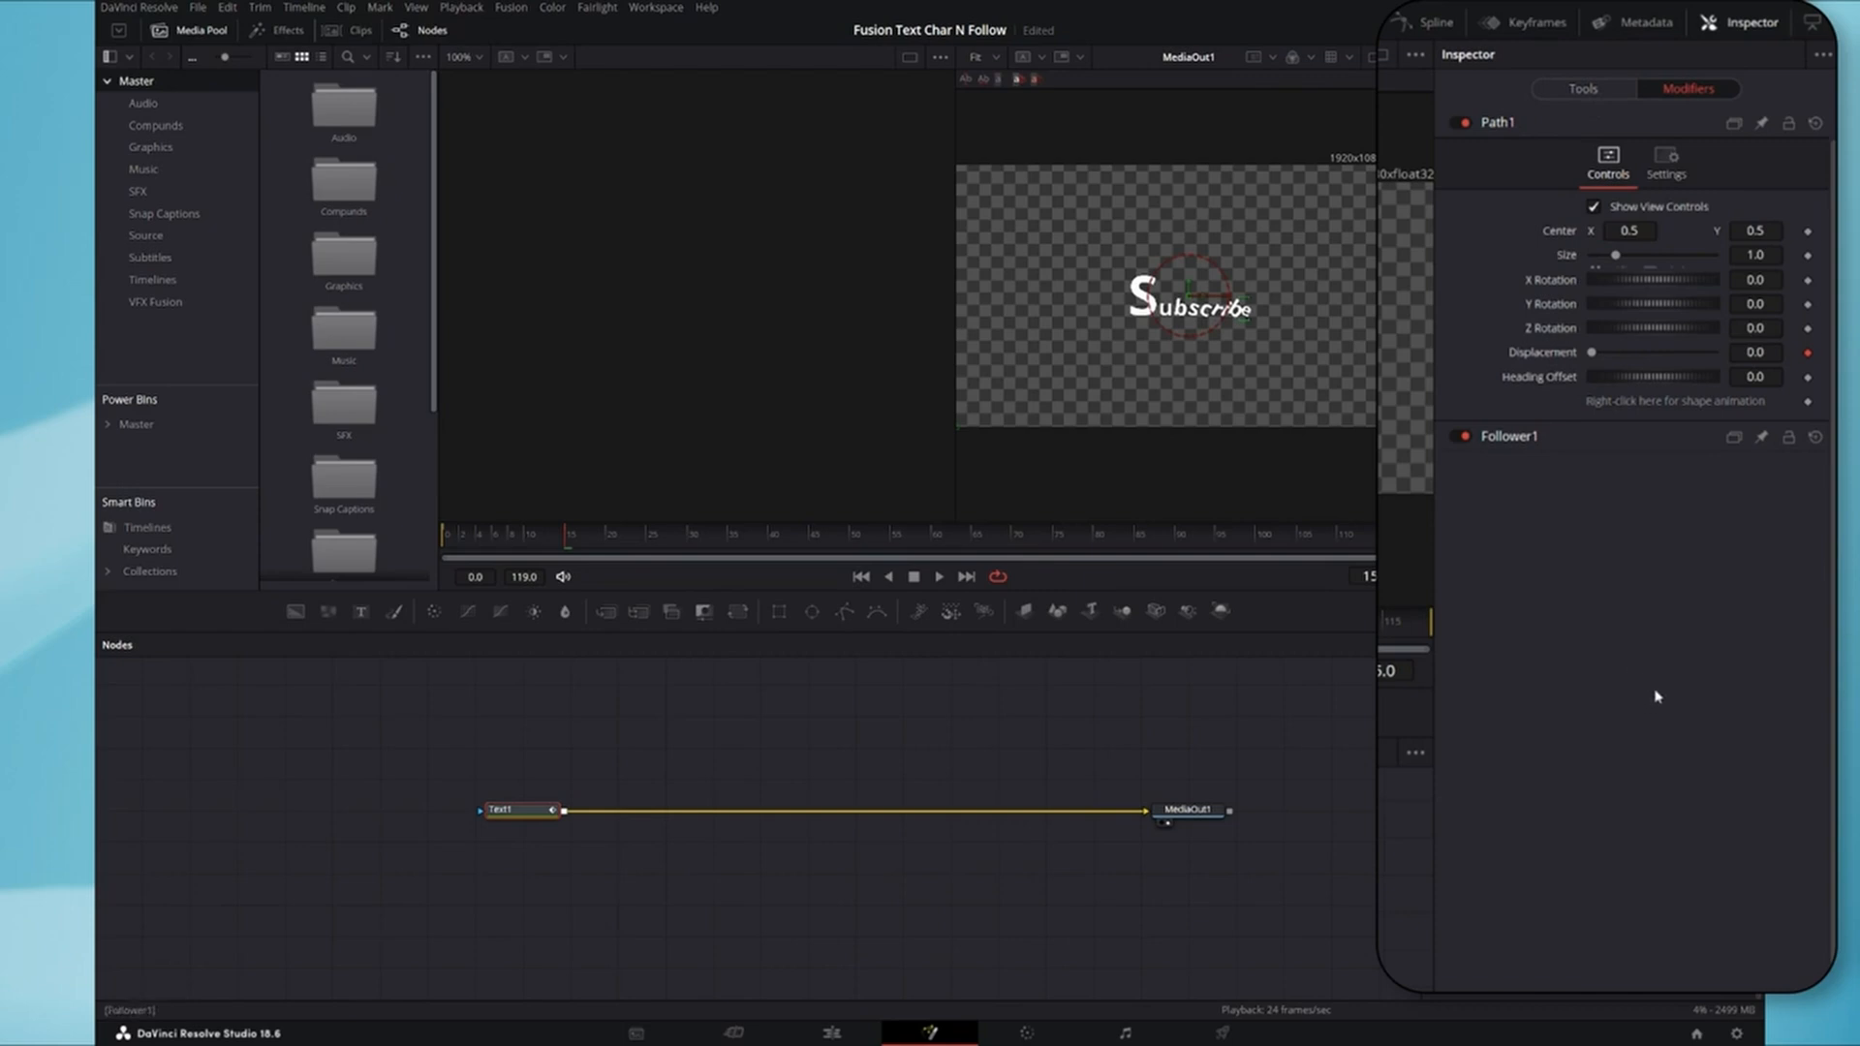
left_click(1521, 438)
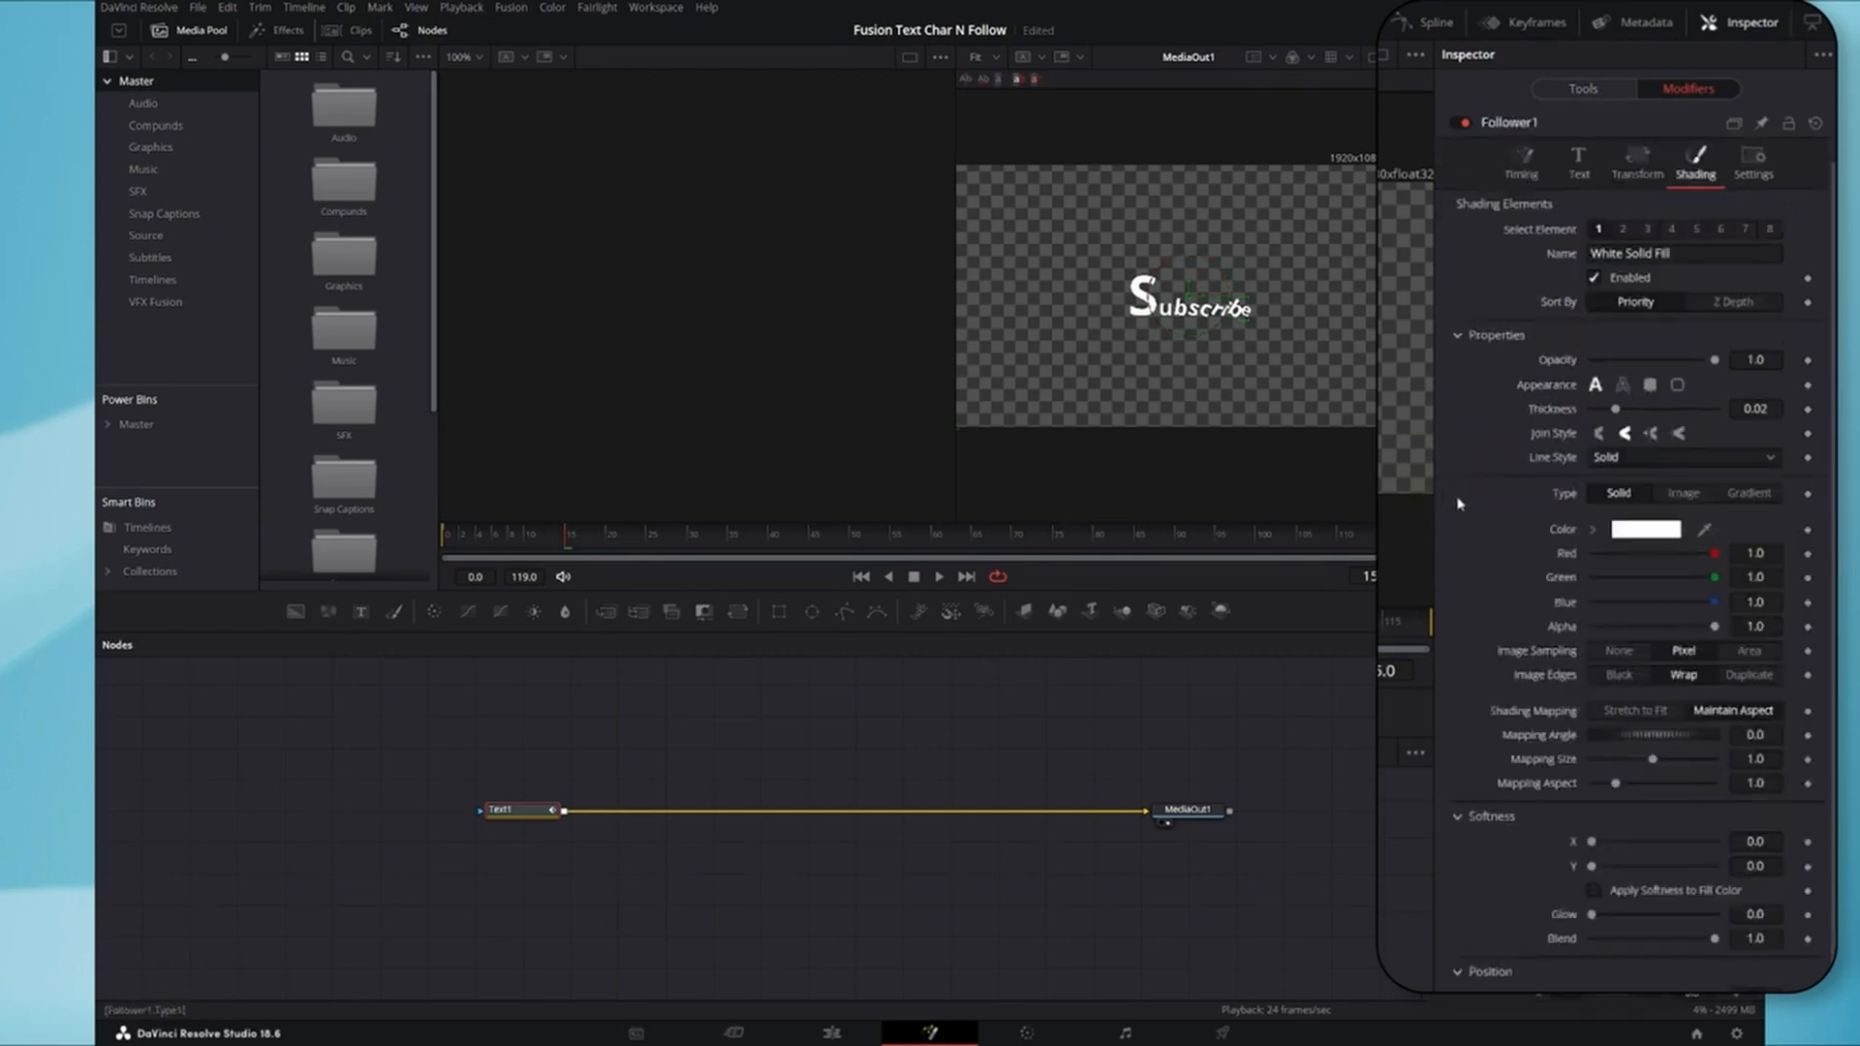
scroll(1496, 534, "down", 2)
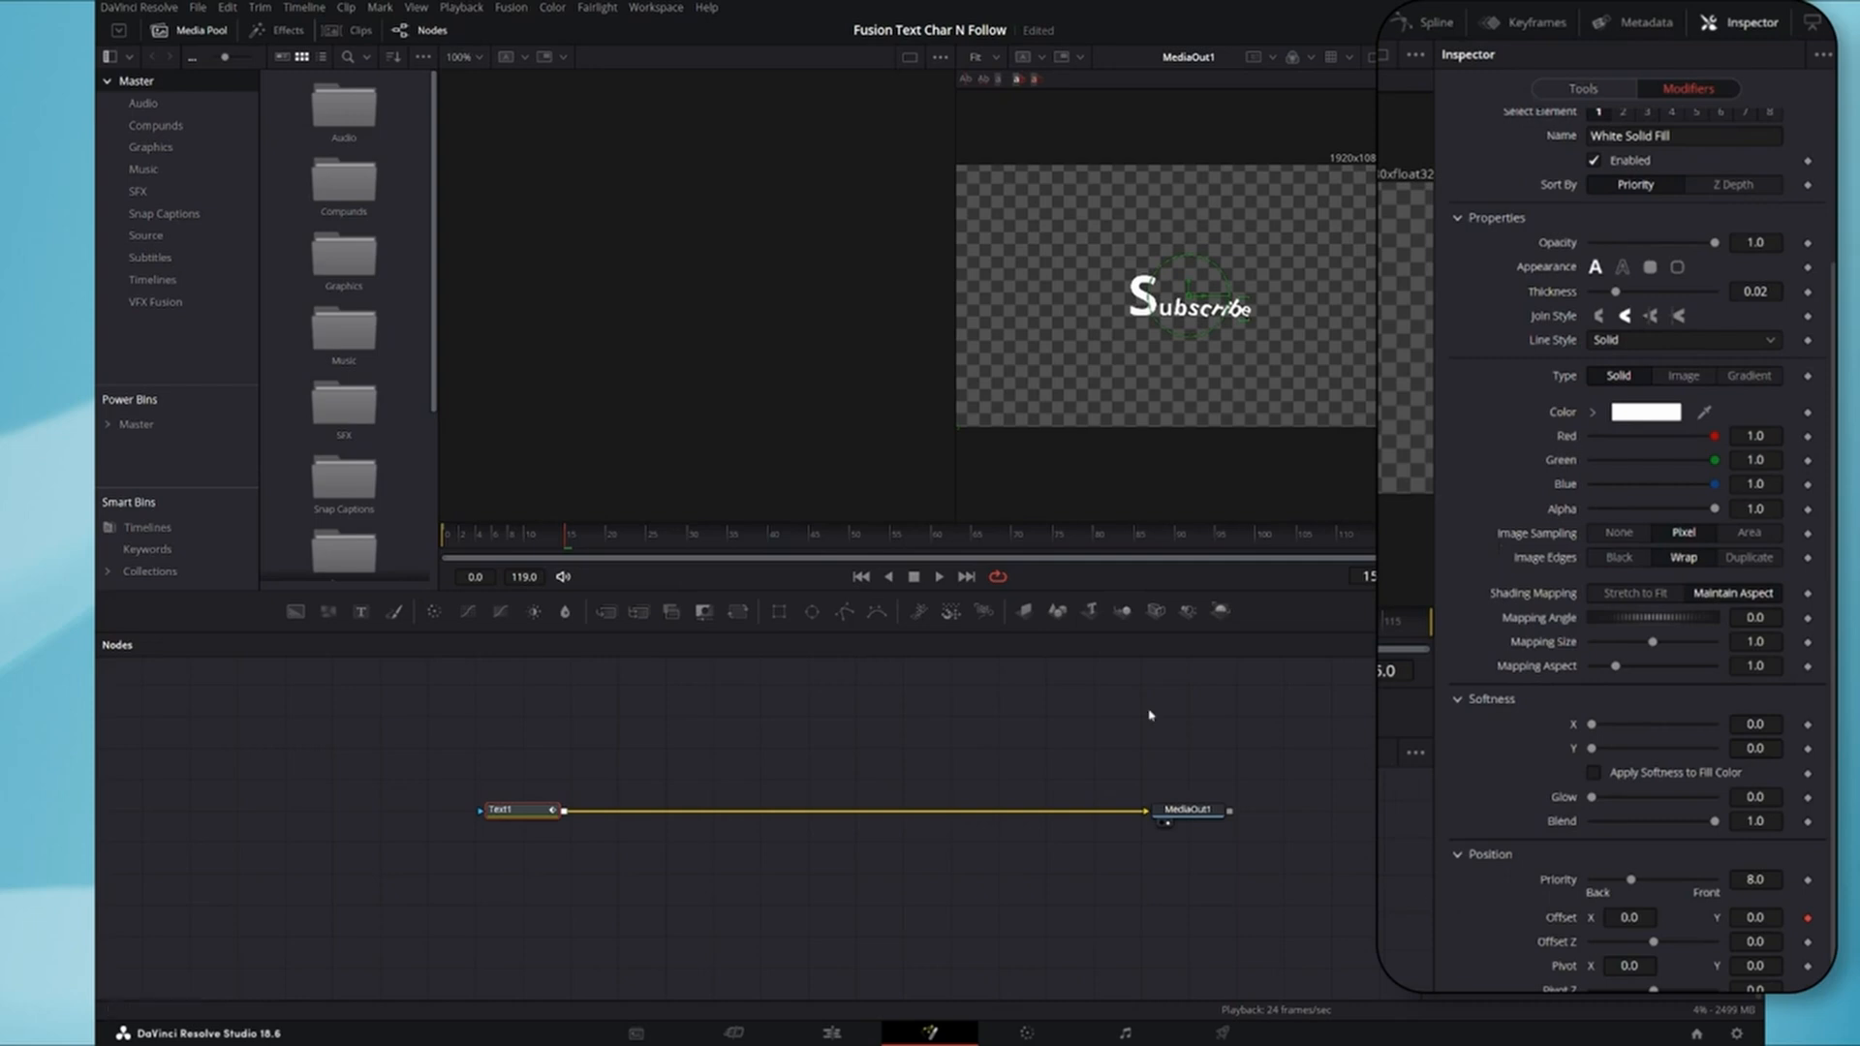
left_click_drag(405, 574, 266, 569)
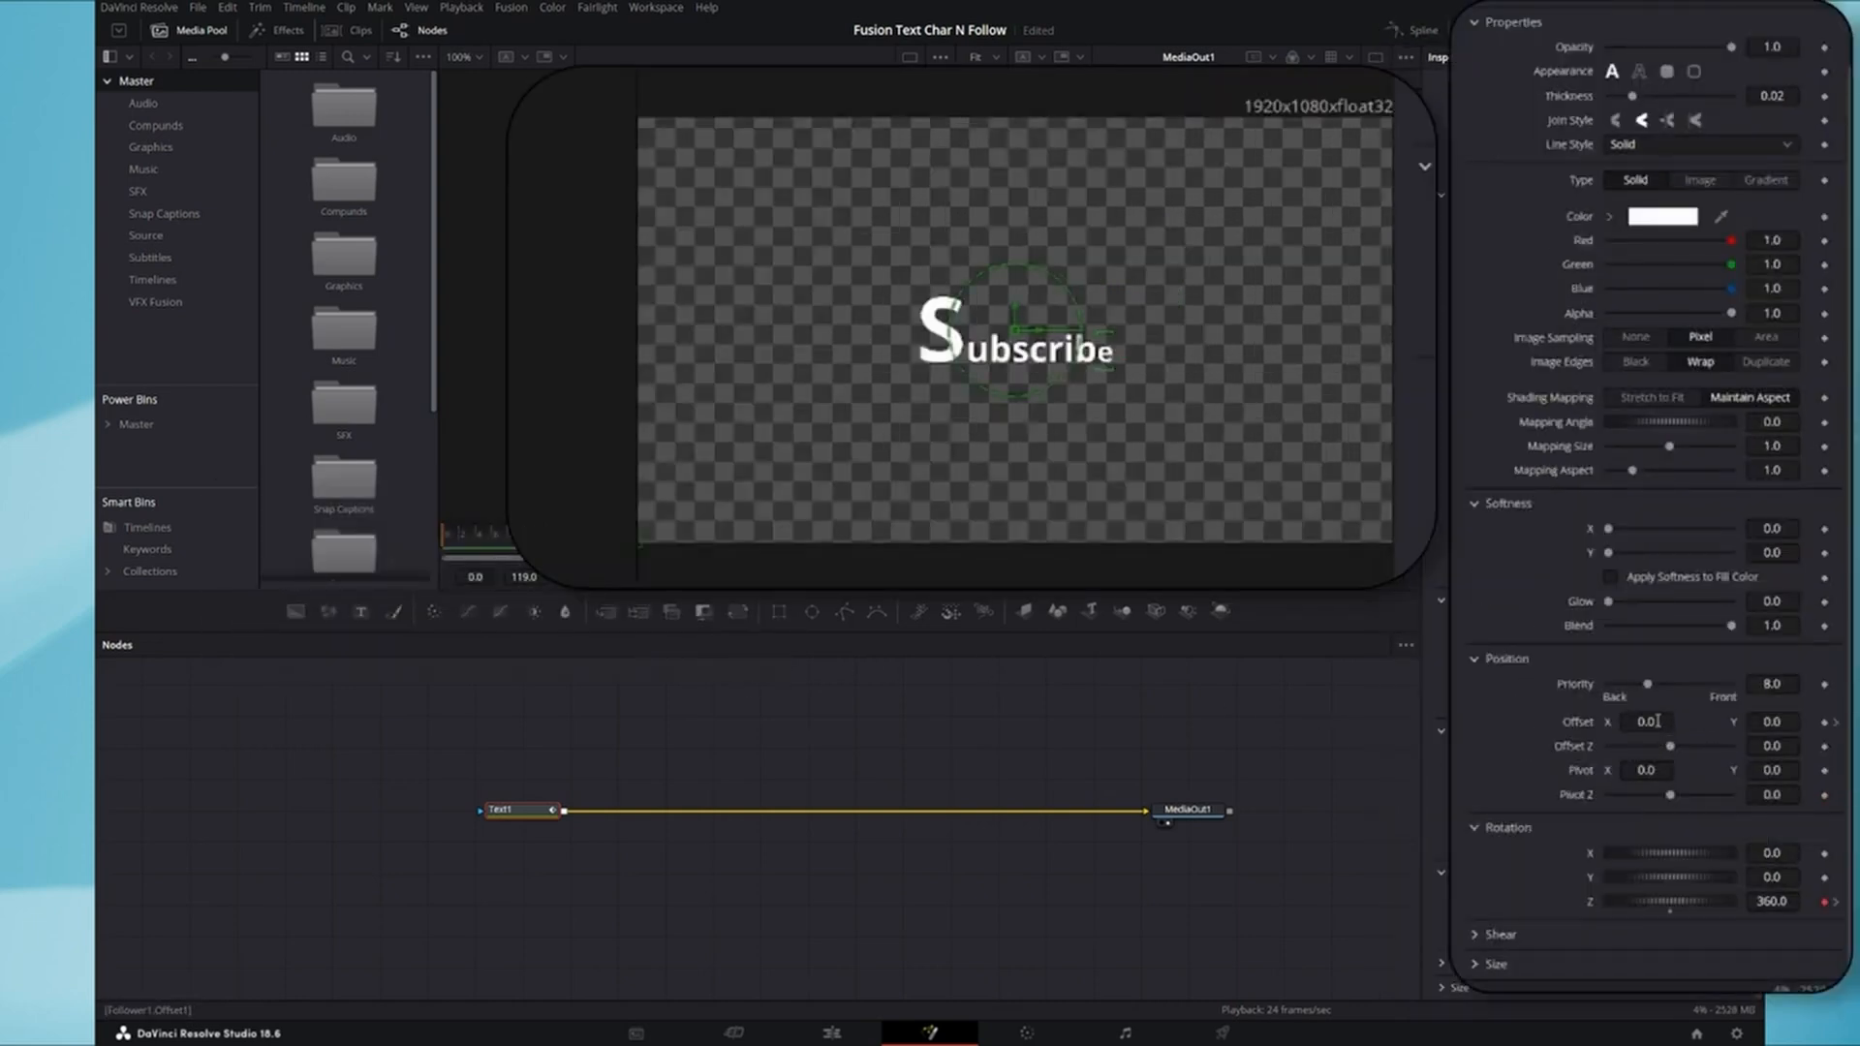
left_click_drag(1633, 722, 1803, 722)
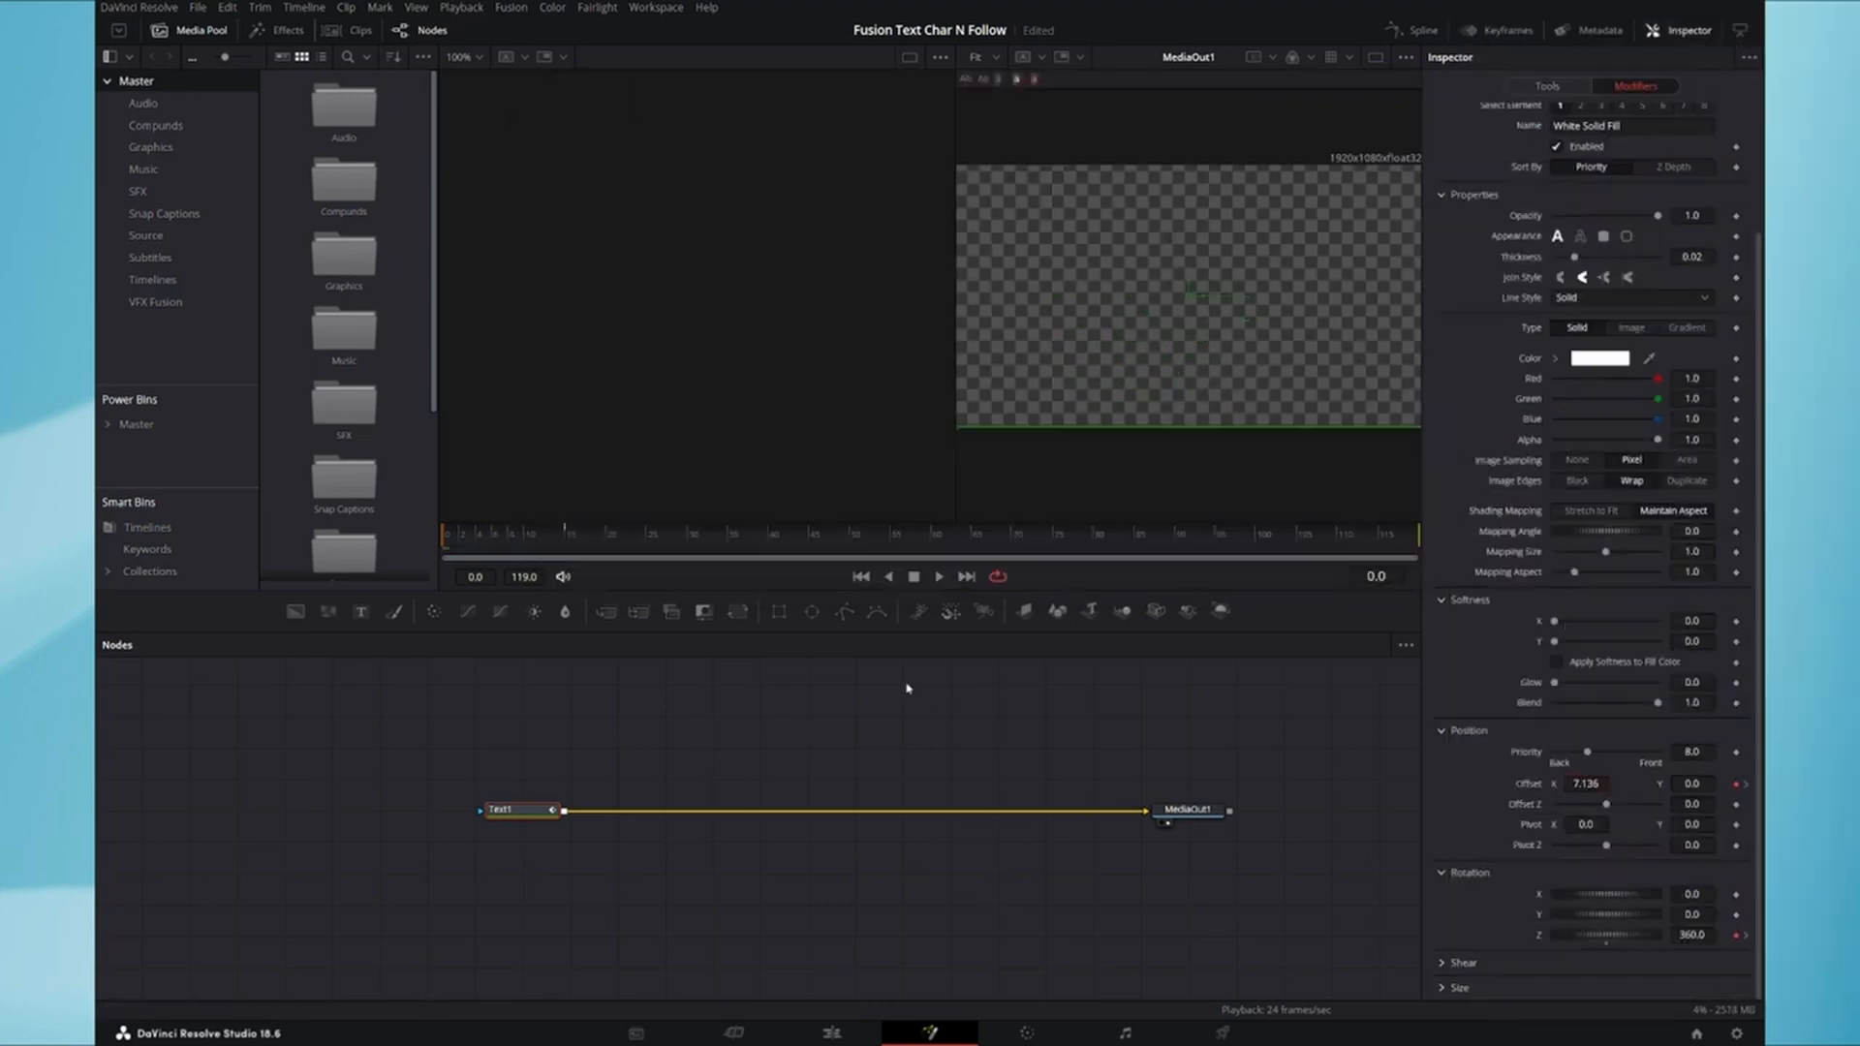
left_click(939, 576)
left_click(860, 576)
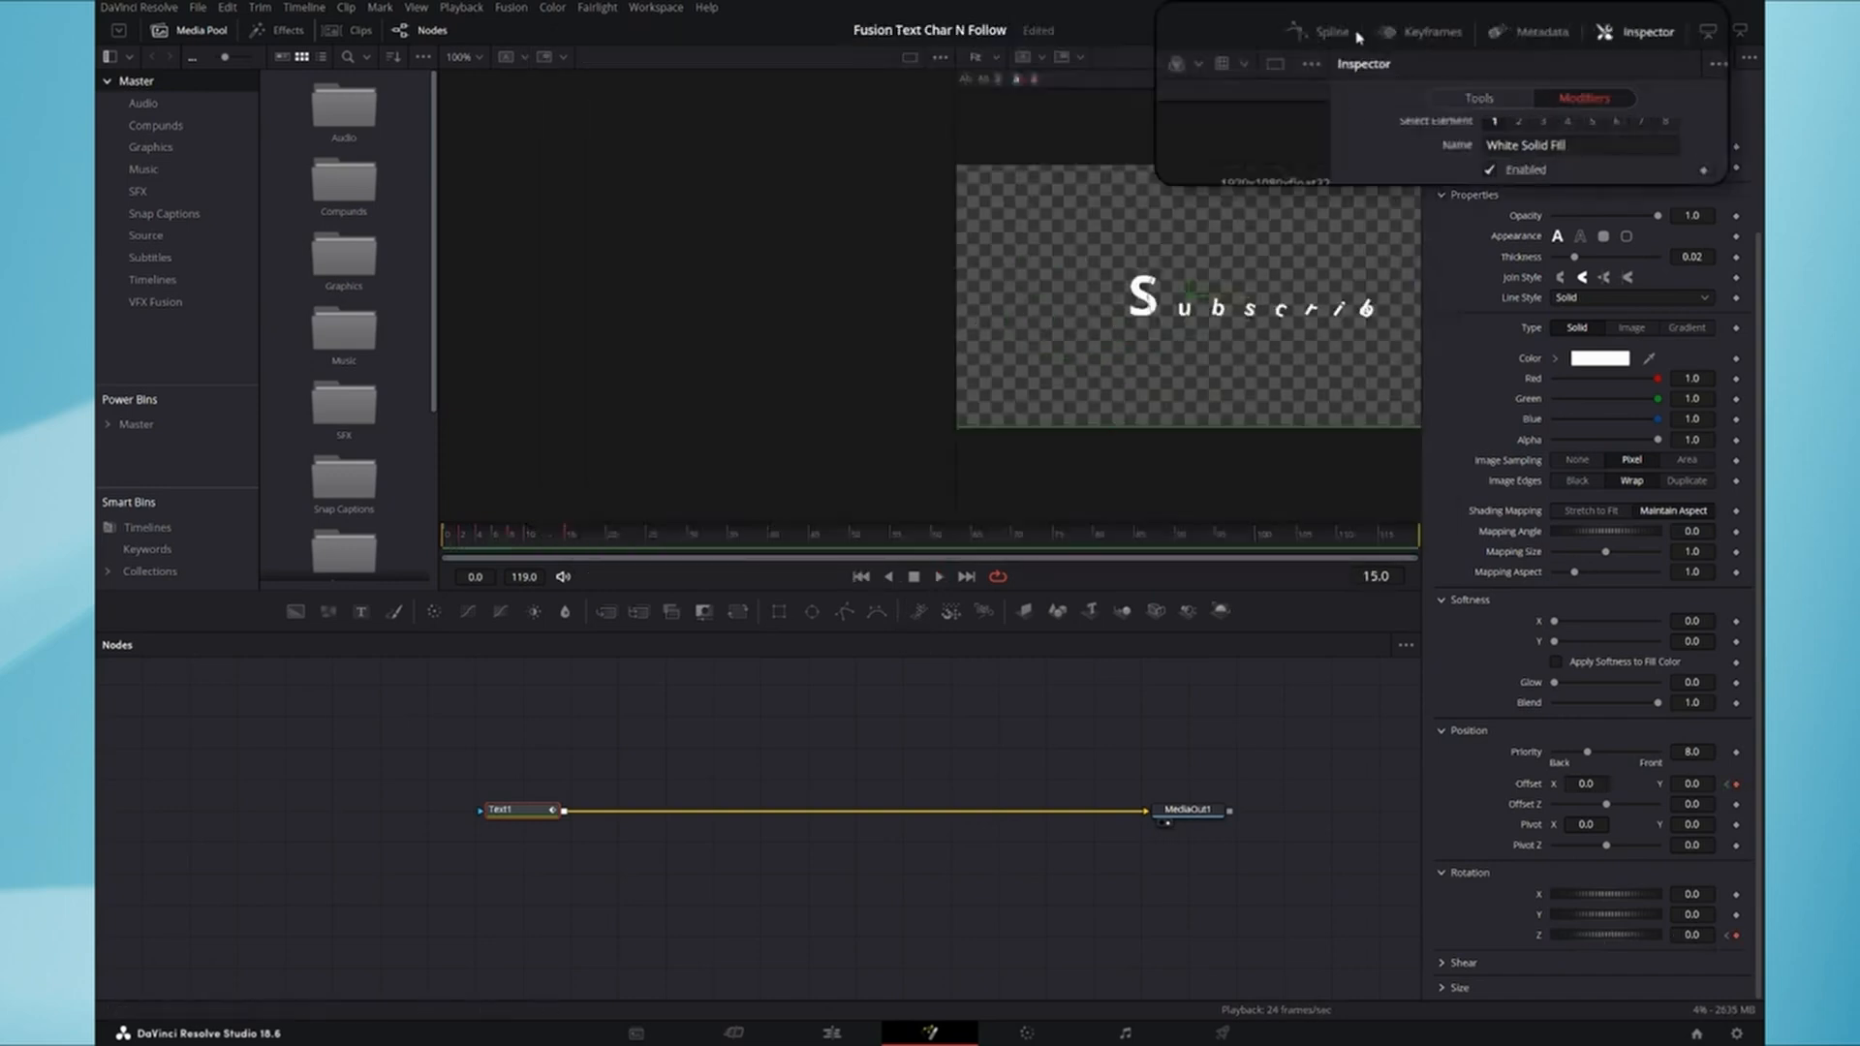
- Show only the Offset path's Displacement curve in the Spline editor and fit it to the view
left_click(1327, 32)
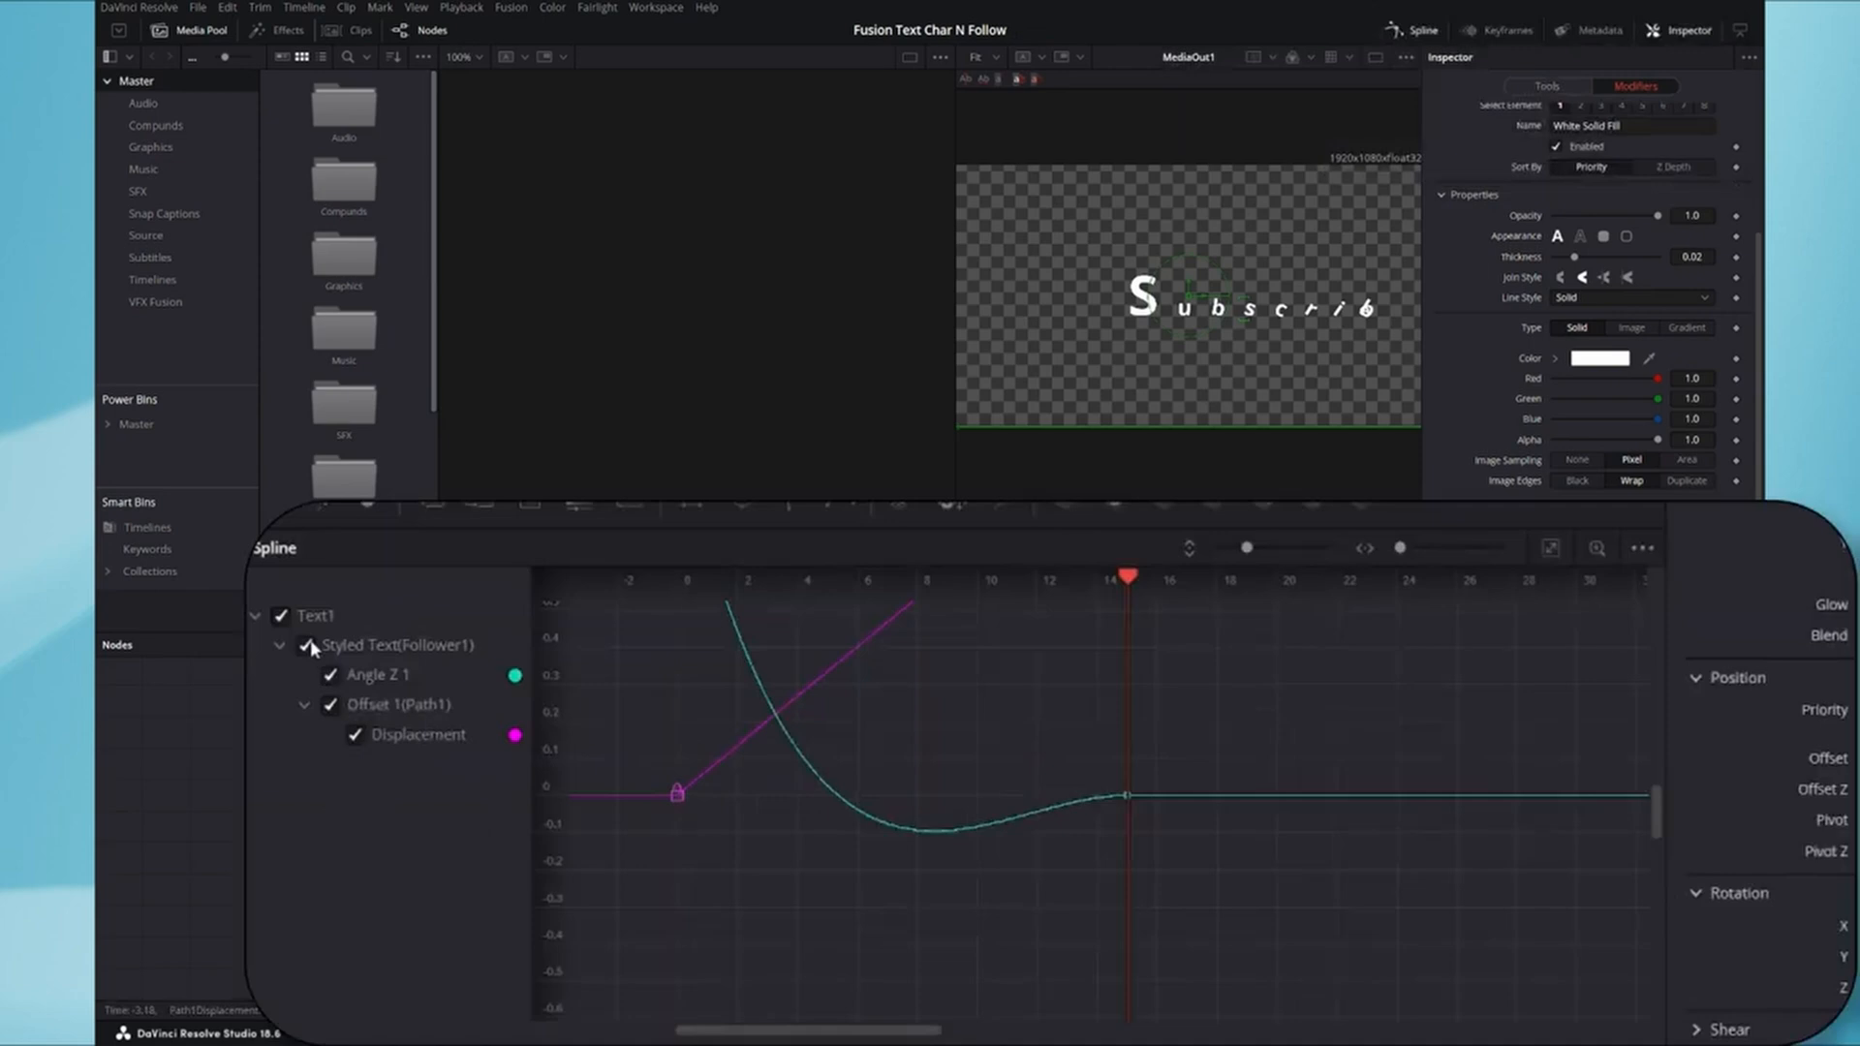
left_click(283, 616)
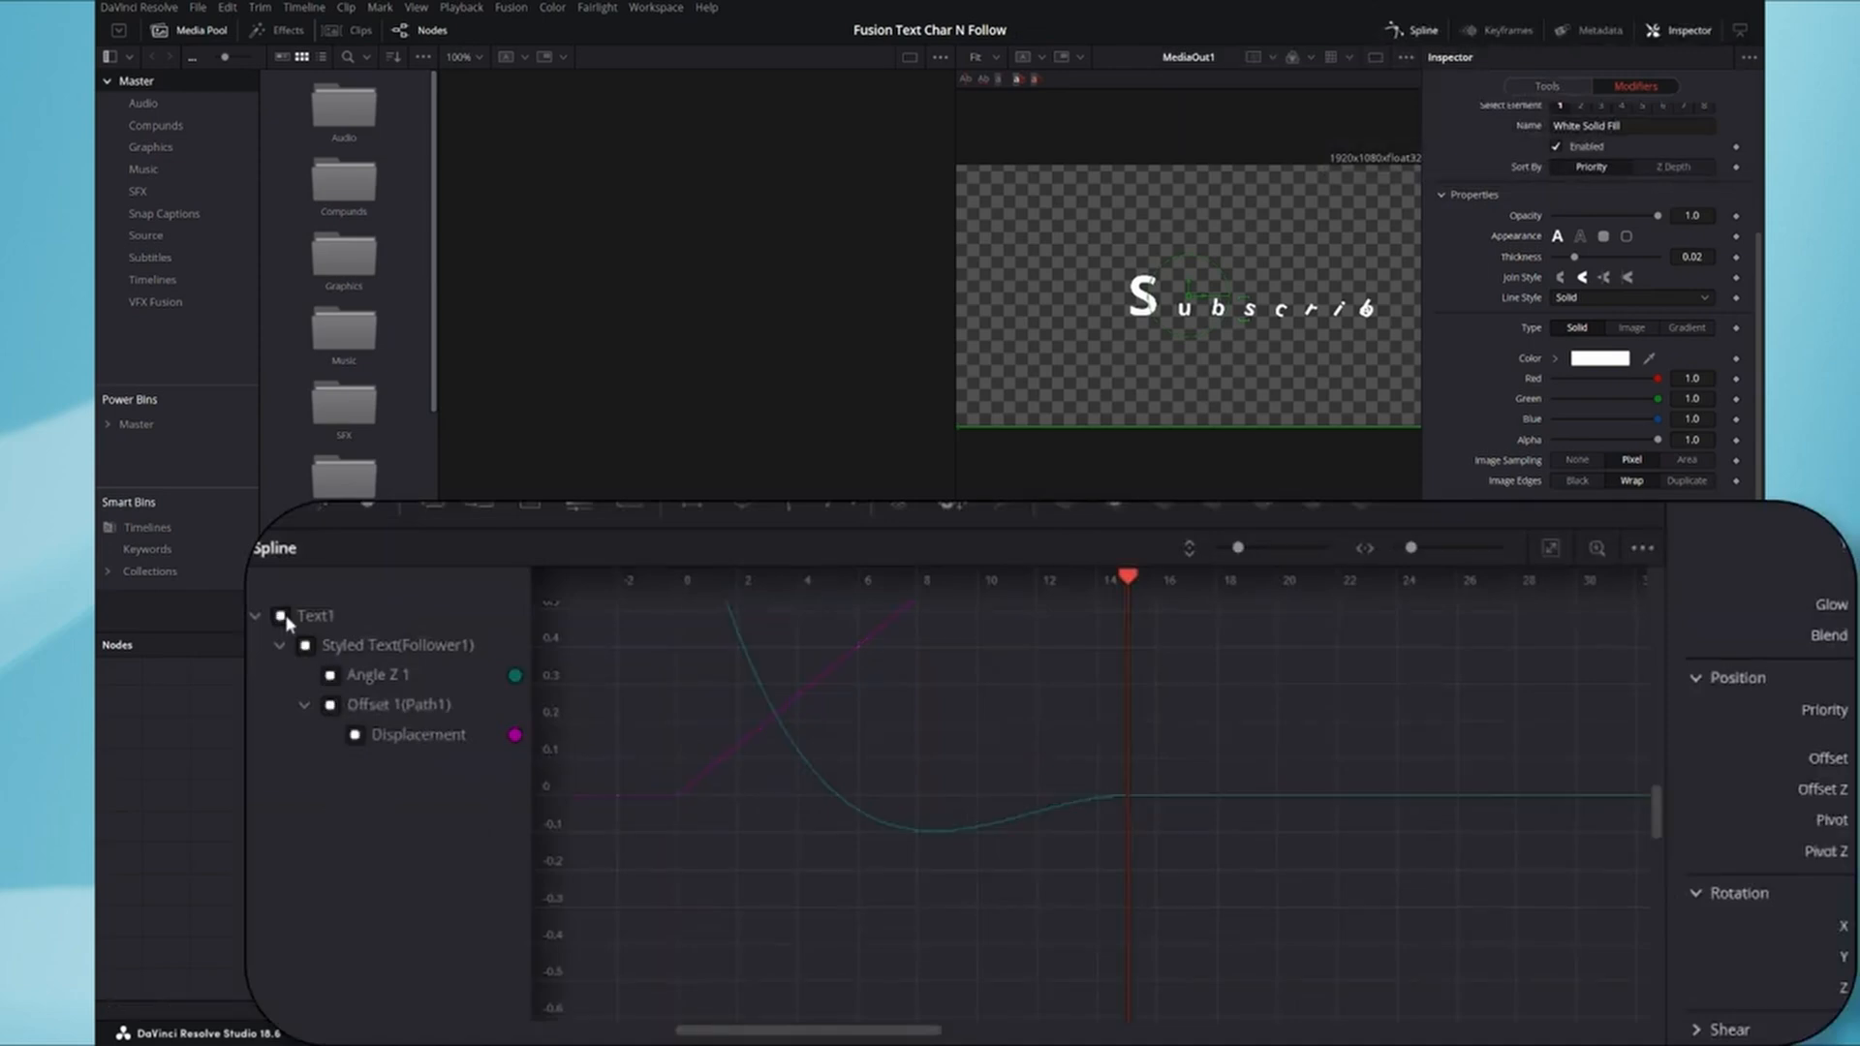
left_click(355, 735)
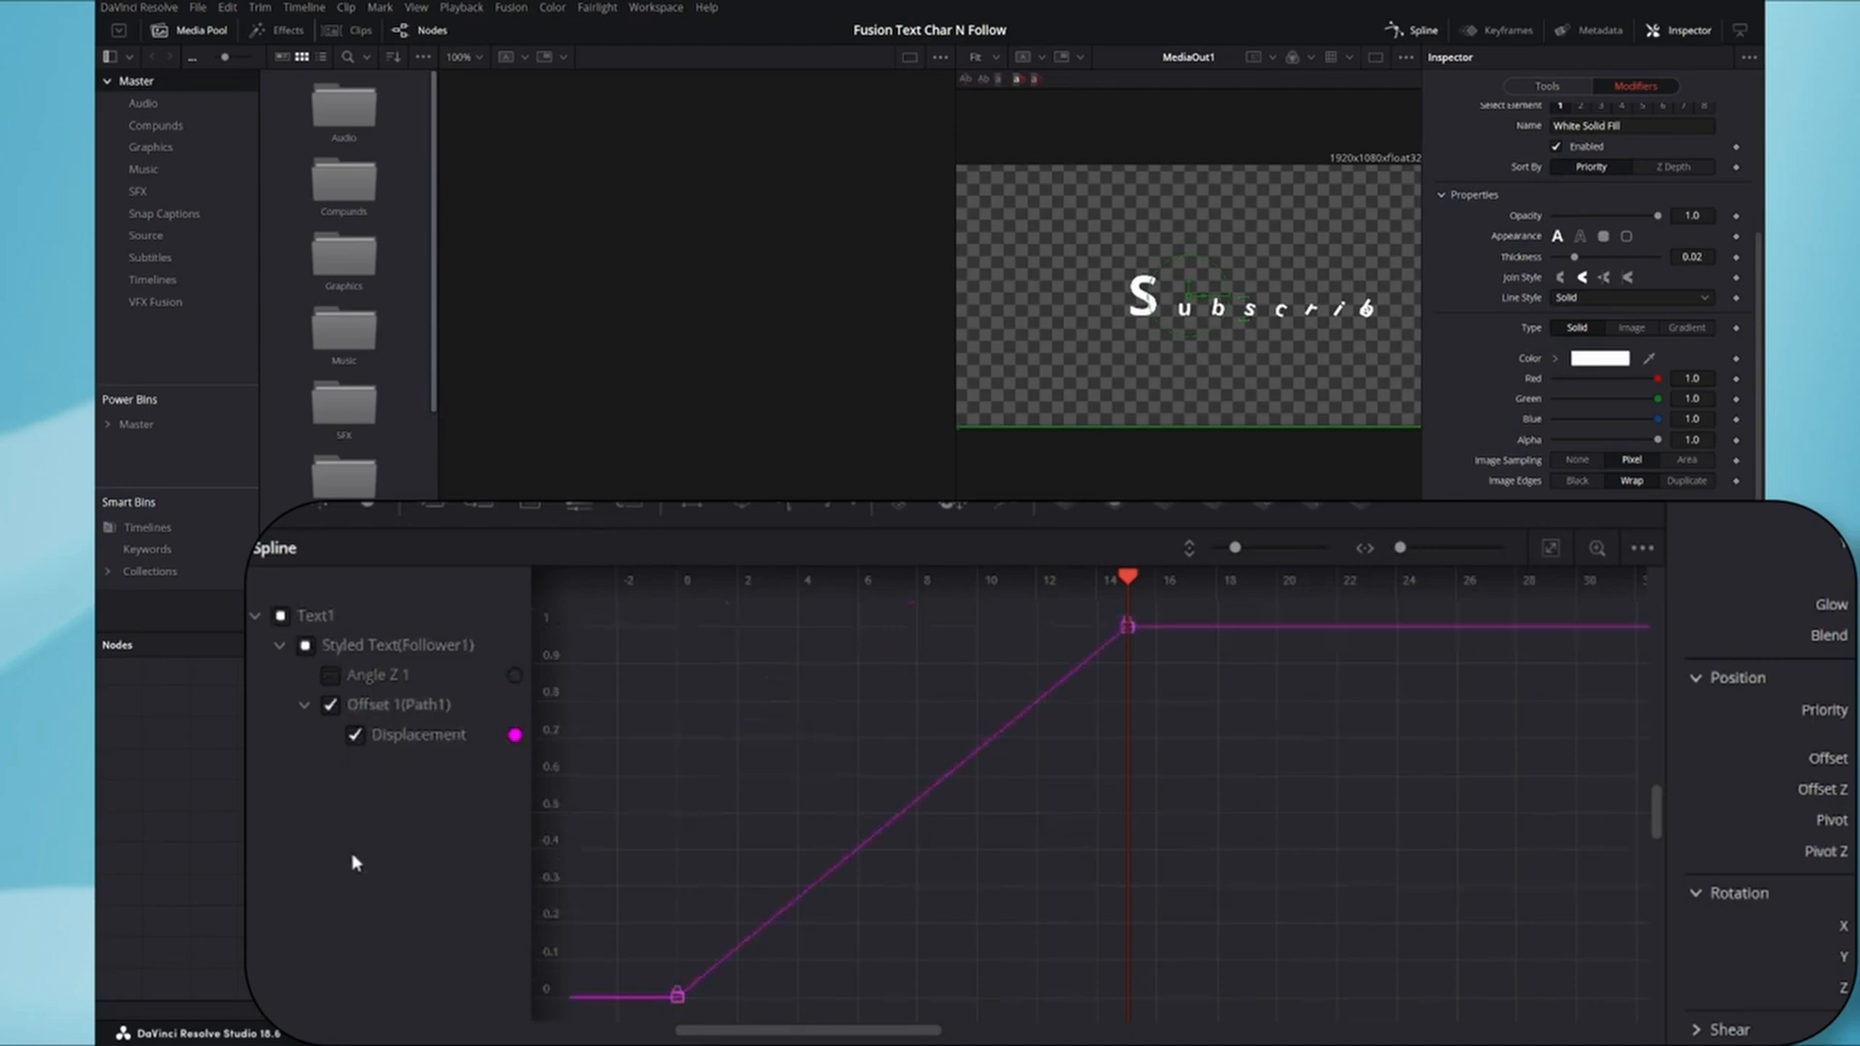
left_click(1554, 550)
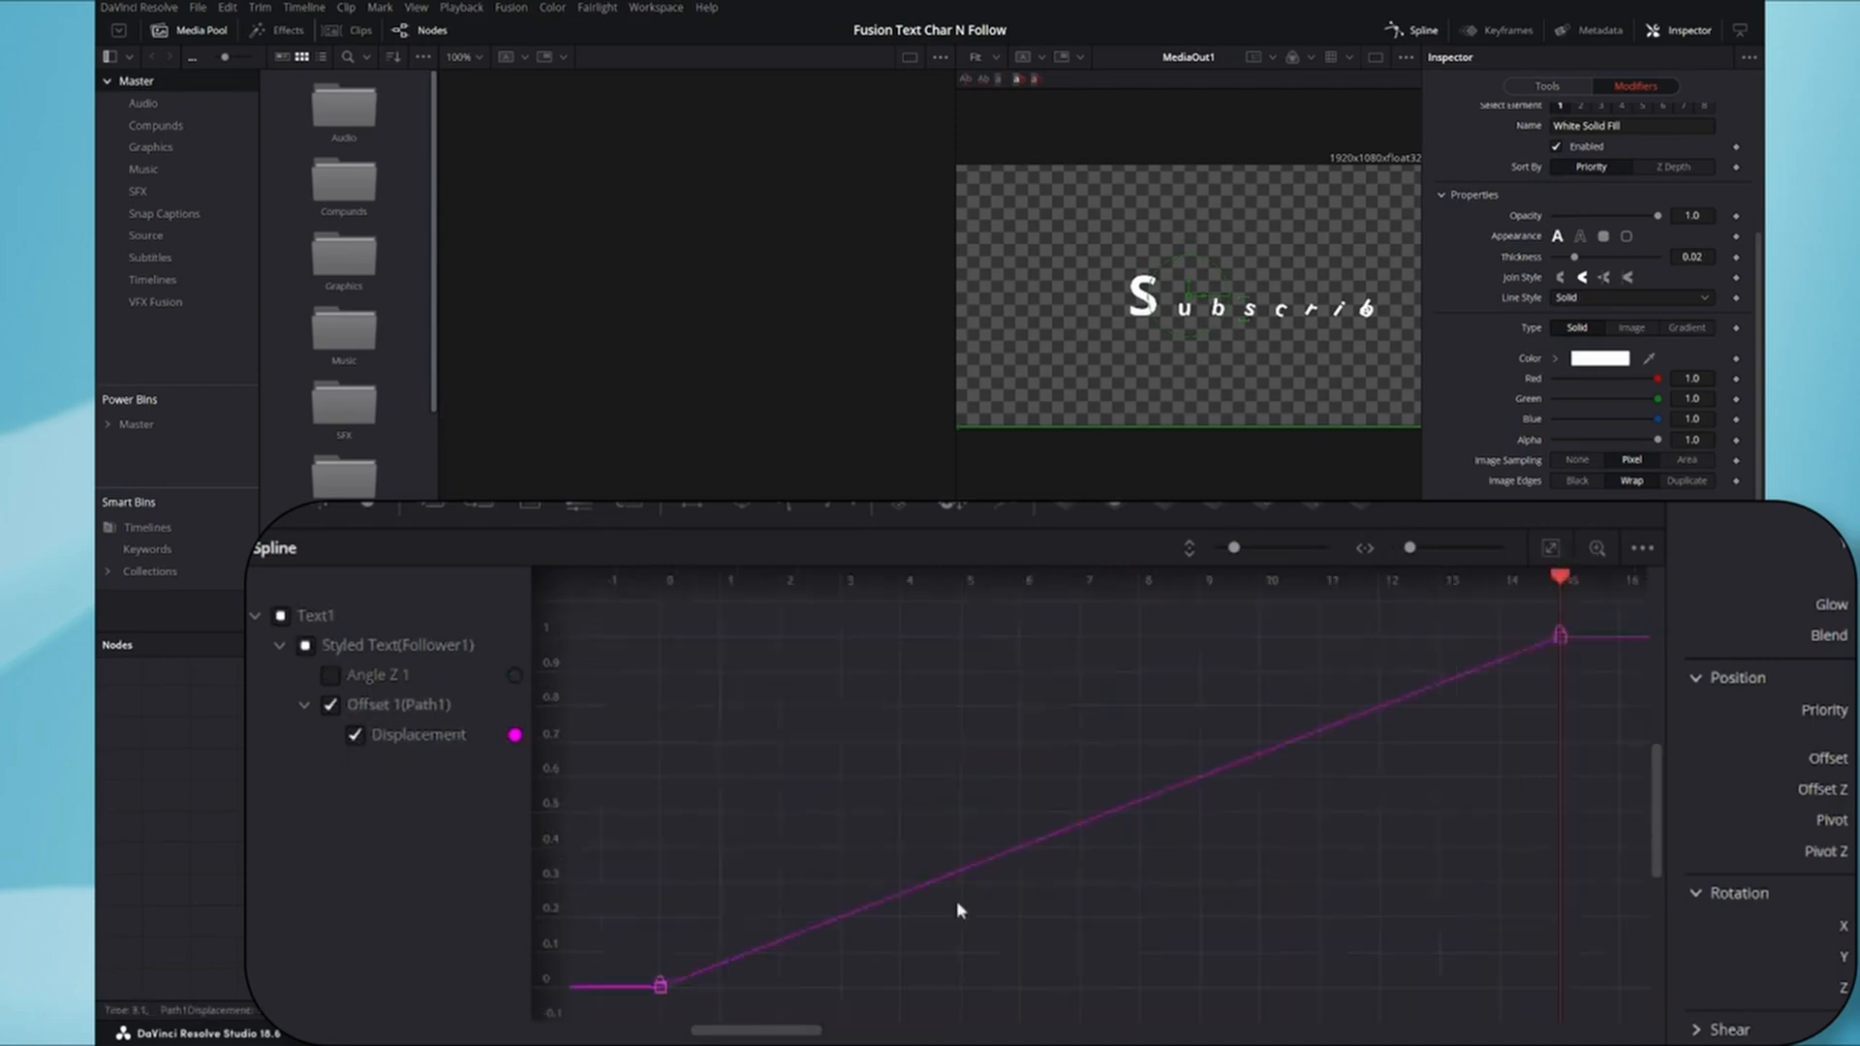
- Apply Out Back Cubic easing to both Displacement keyframes and play the animation from frame 0
scroll(1278, 748, "down", 2)
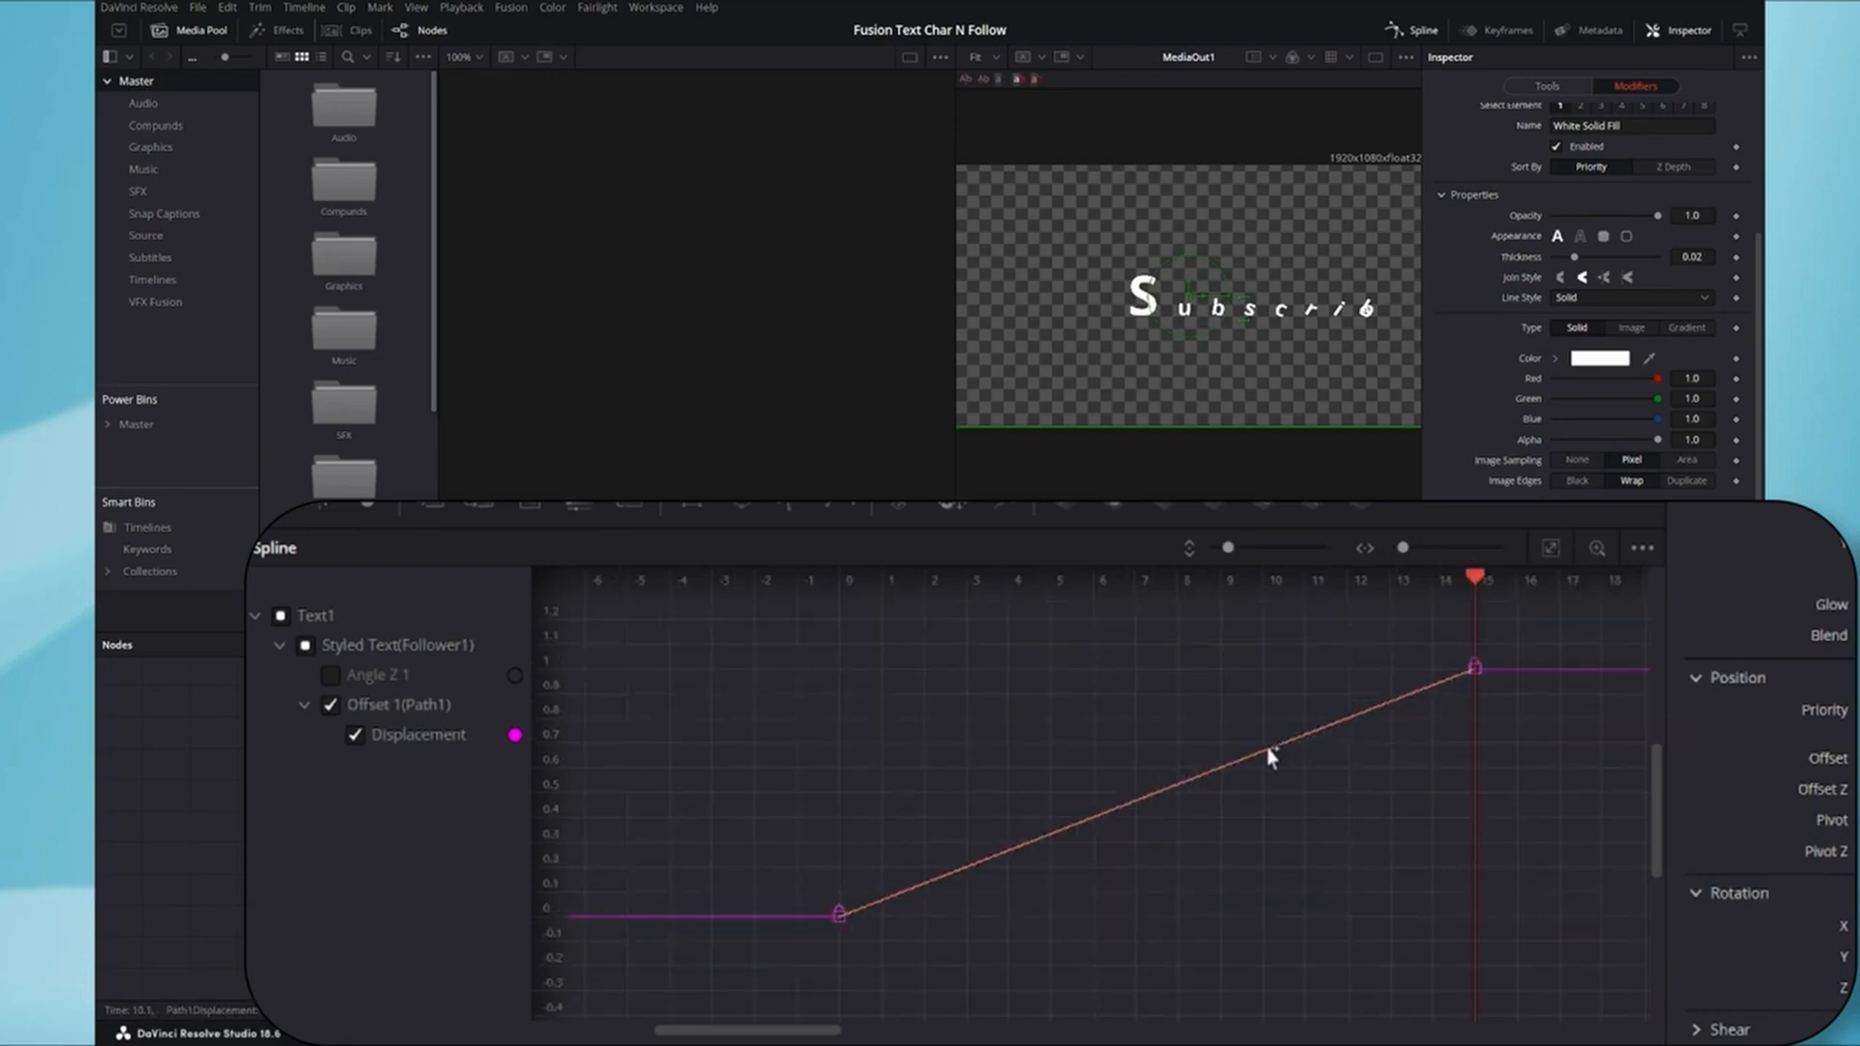
scroll(1272, 755, "down", 2)
left_click_drag(1458, 637, 918, 893)
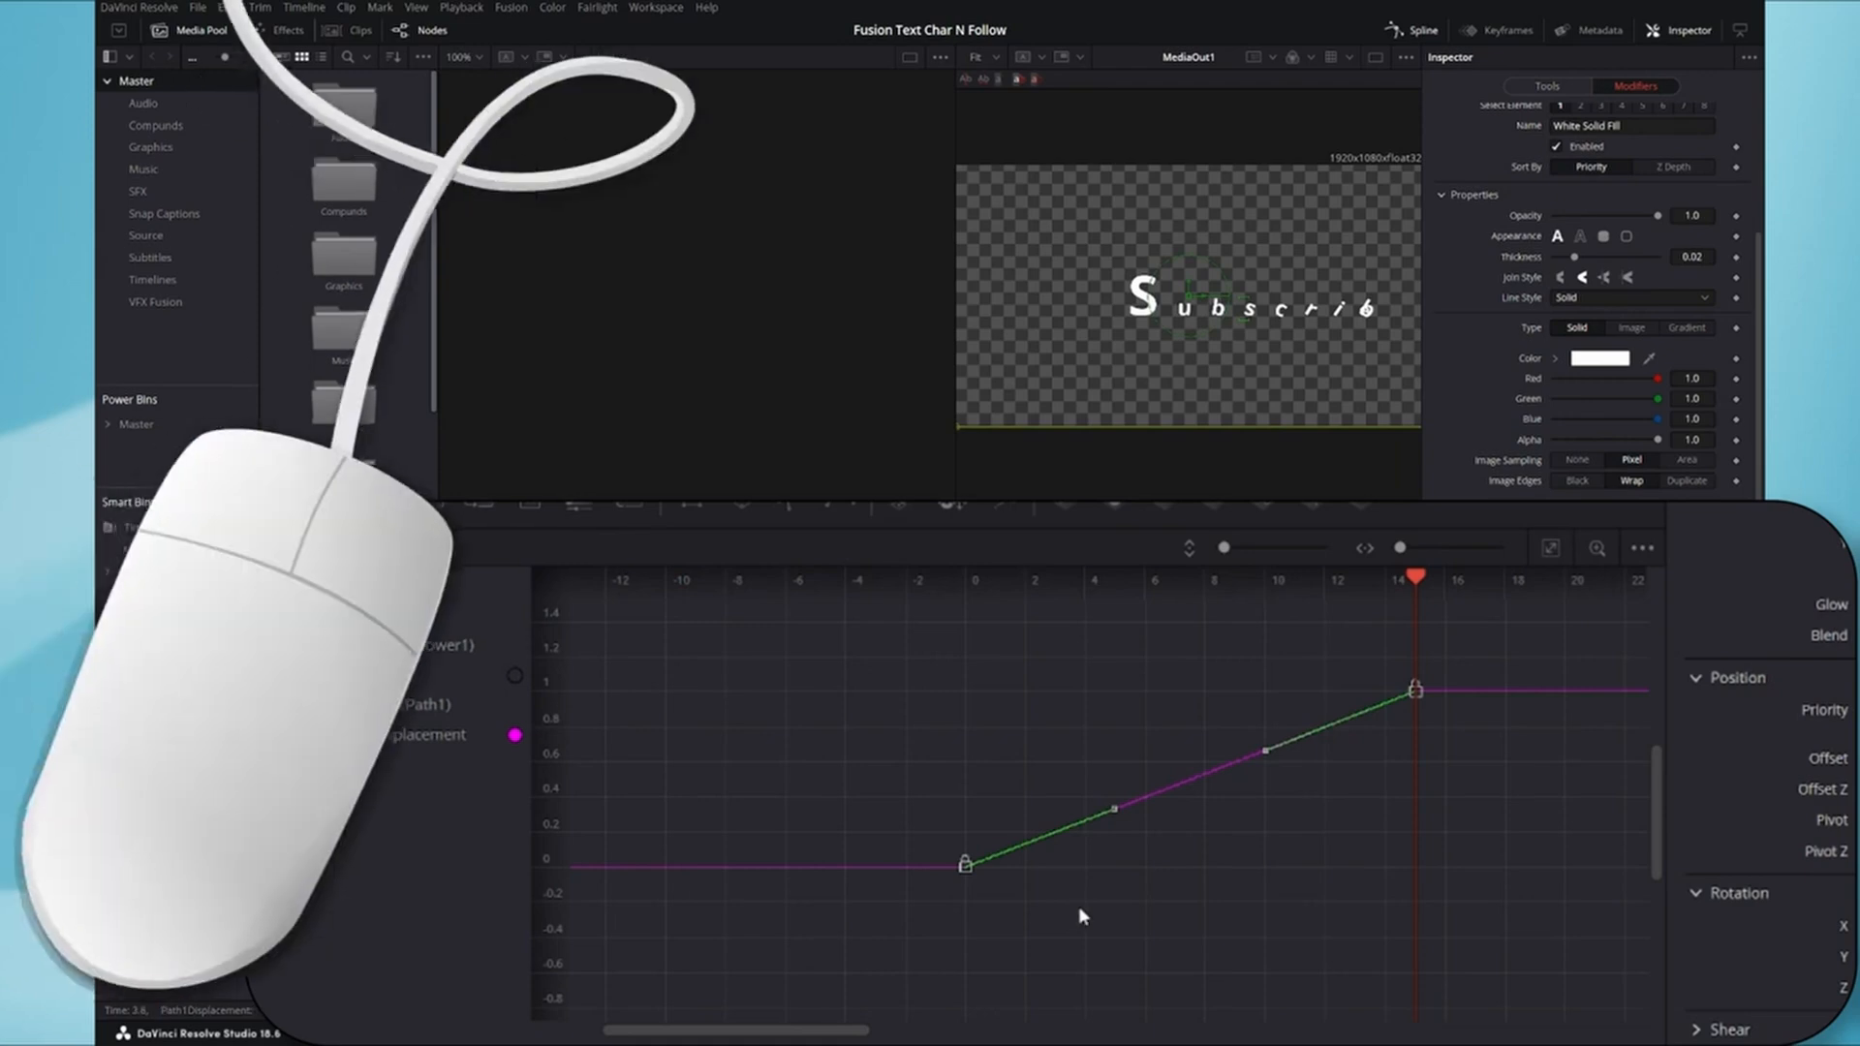
right_click(1048, 869)
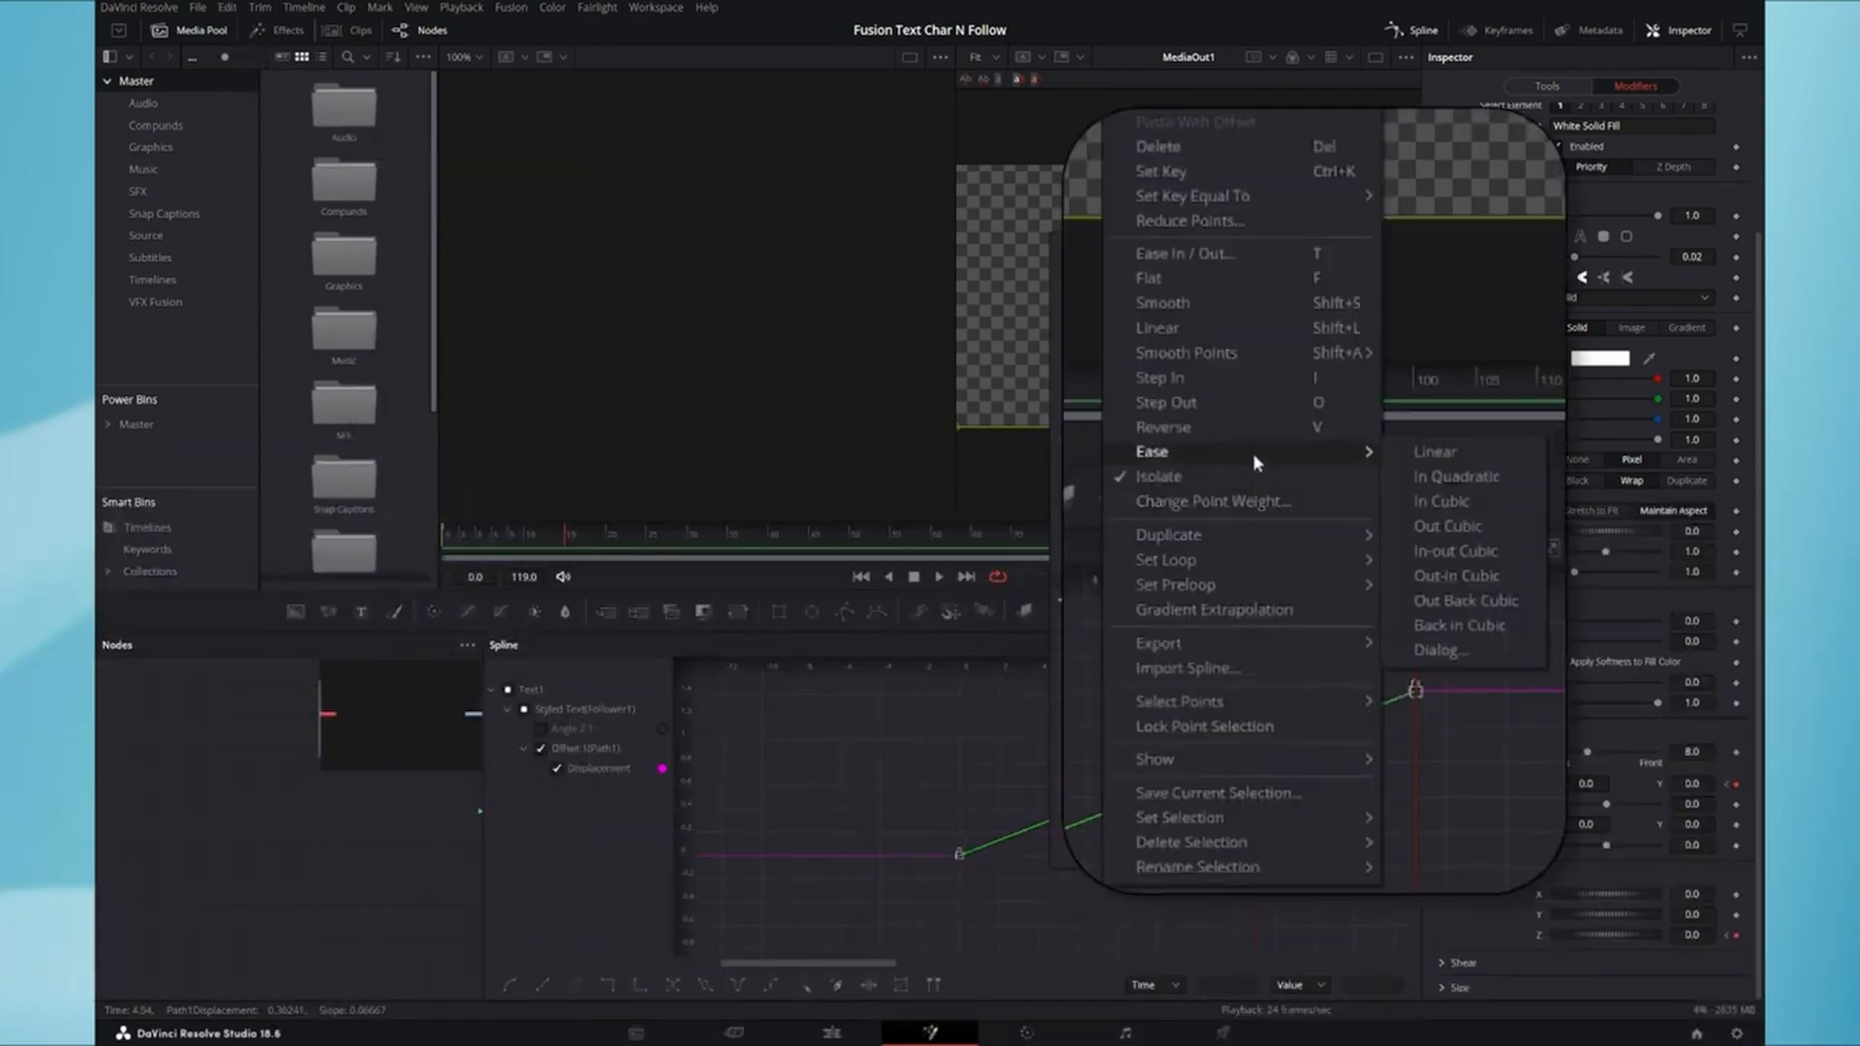
mouse_move(1149, 581)
left_click(1466, 601)
left_click_drag(540, 546, 419, 541)
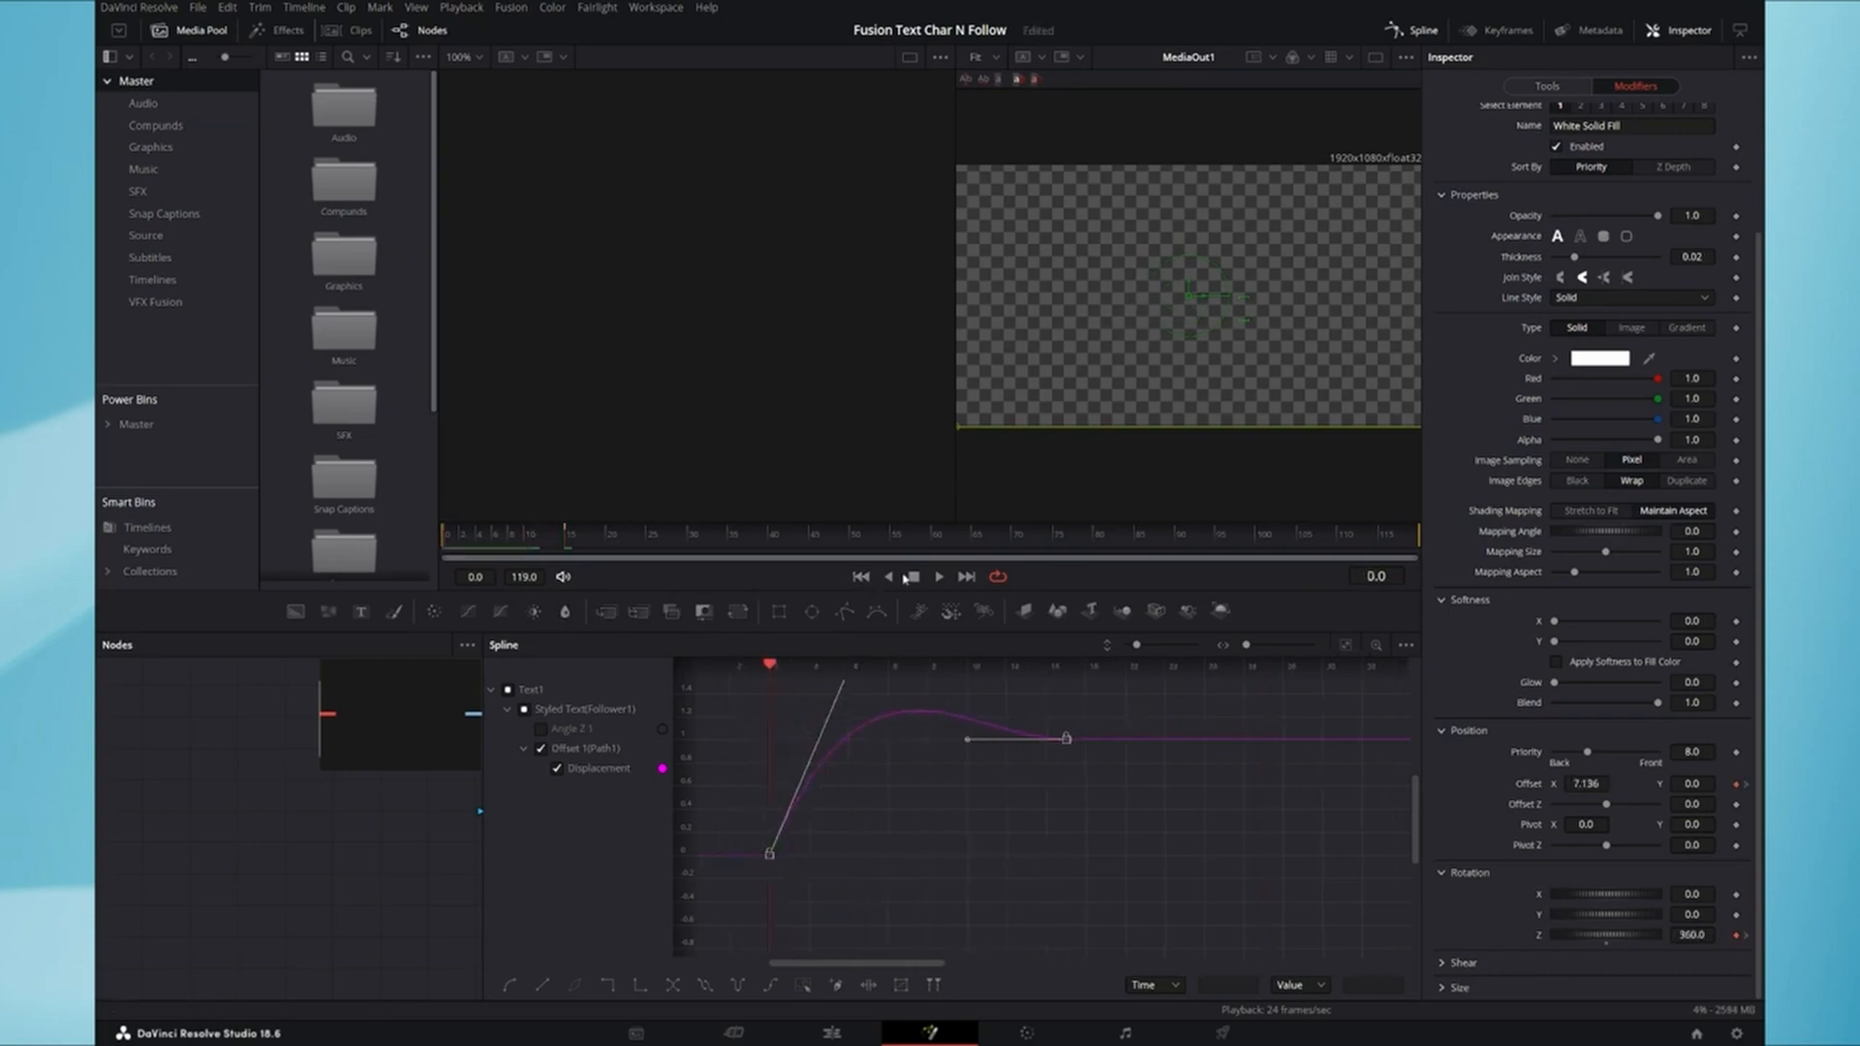
key("space")
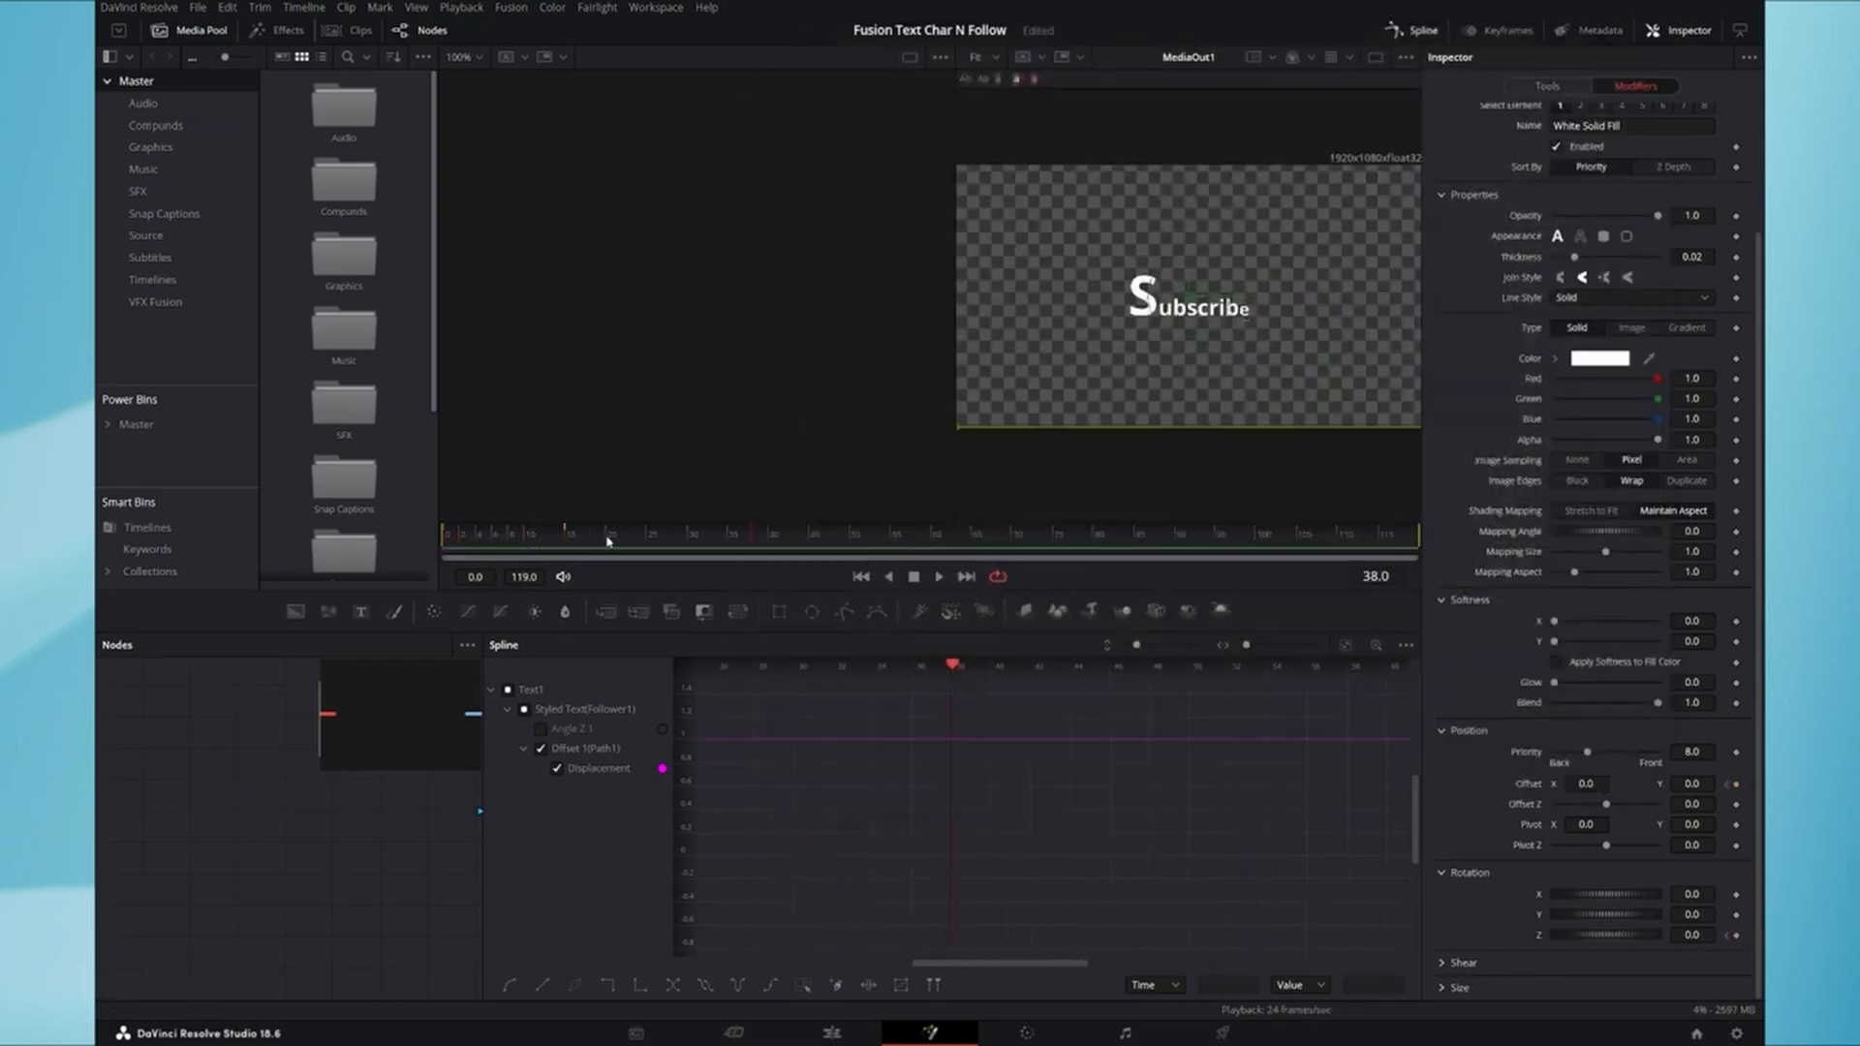
- Soften the Offset path Displacement curve's overshoot by lowering its first keyframe's handle to about 1.4
left_click_drag(607, 540, 494, 539)
left_click_drag(956, 831, 1111, 901)
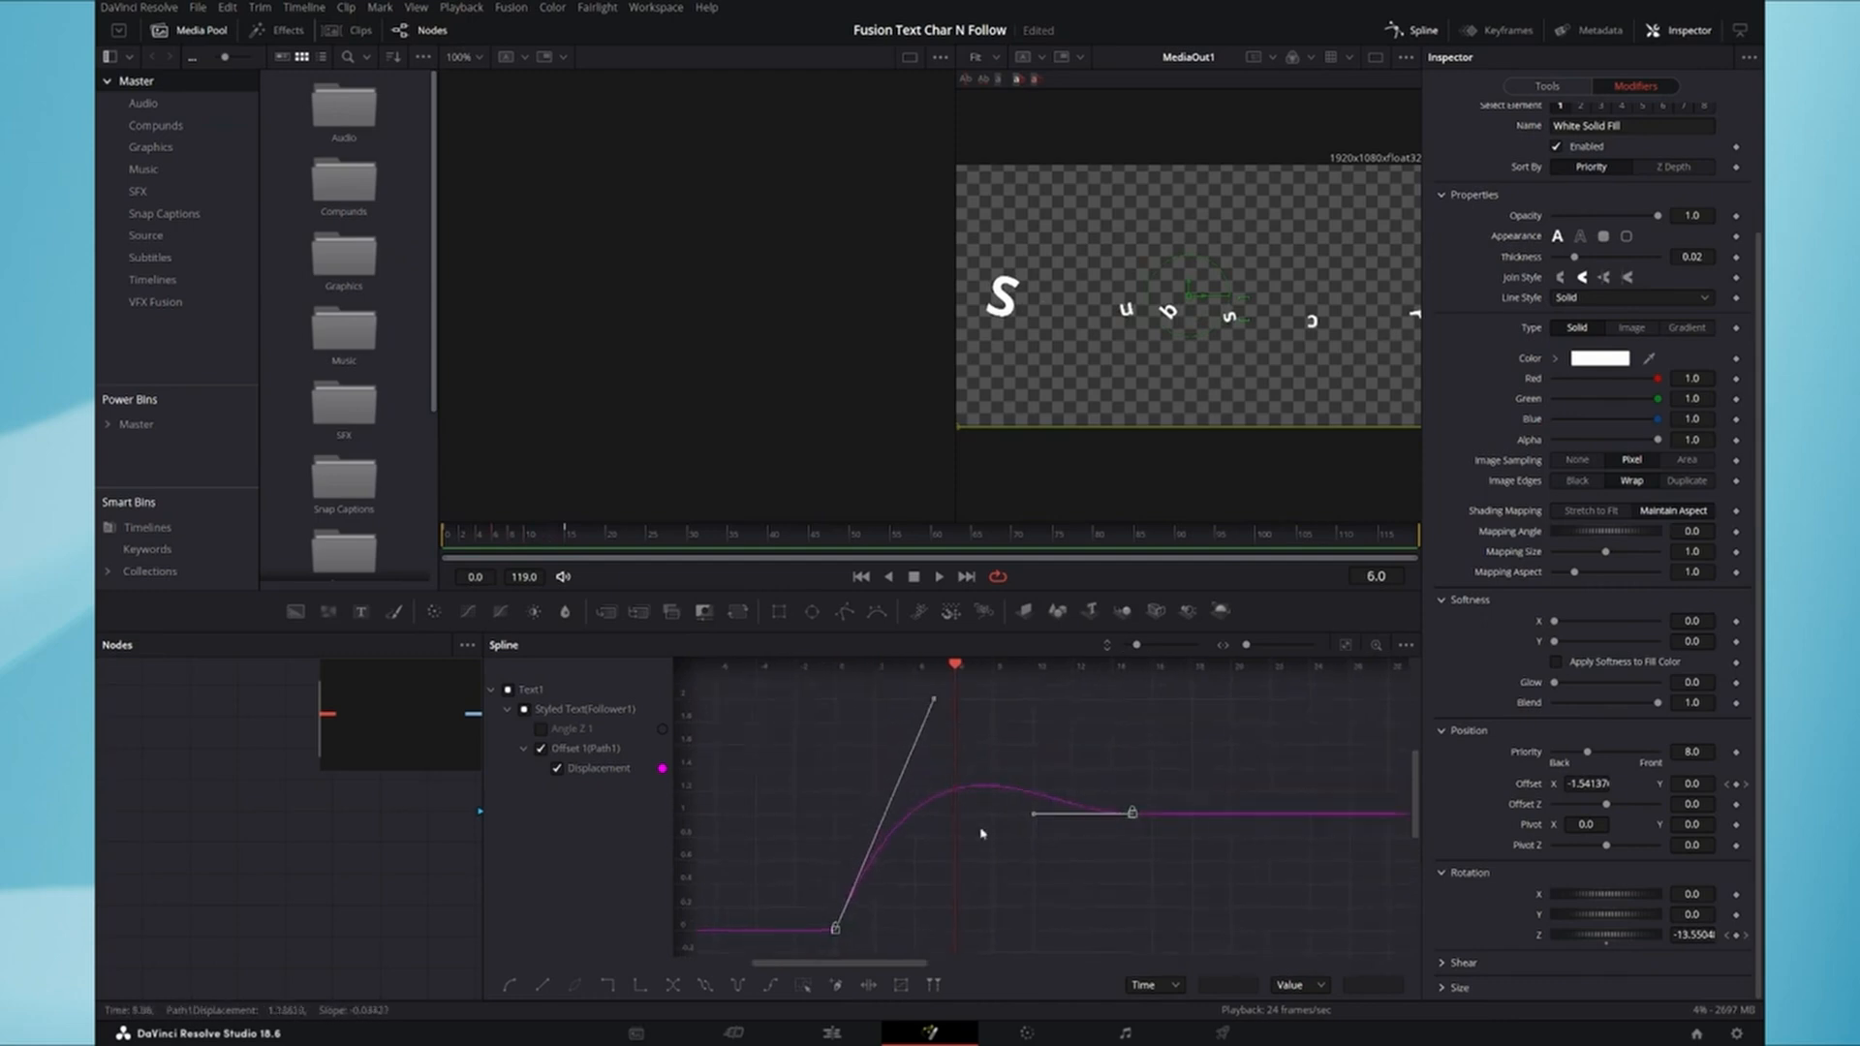
left_click_drag(926, 635, 885, 739)
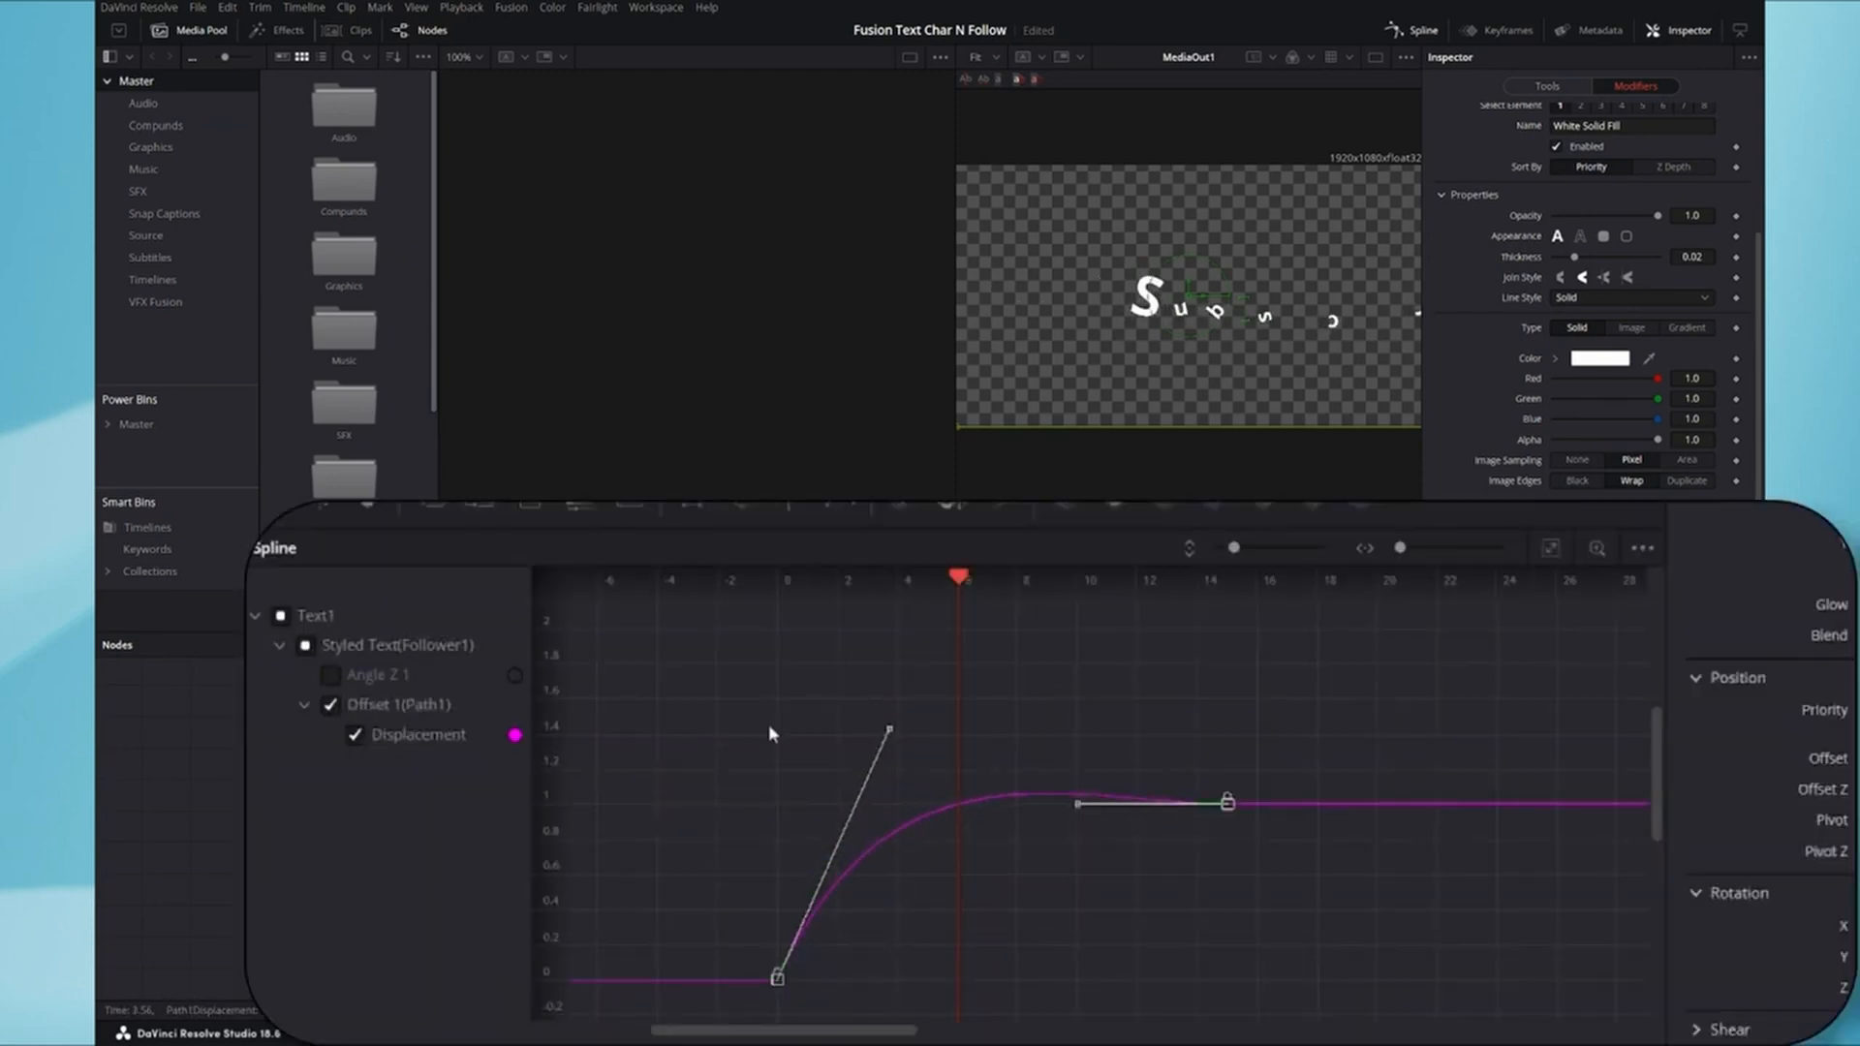
- Replay the animation from frame 0 several times to check the softened offset motion, and close the Spline editor
left_click_drag(494, 540, 444, 540)
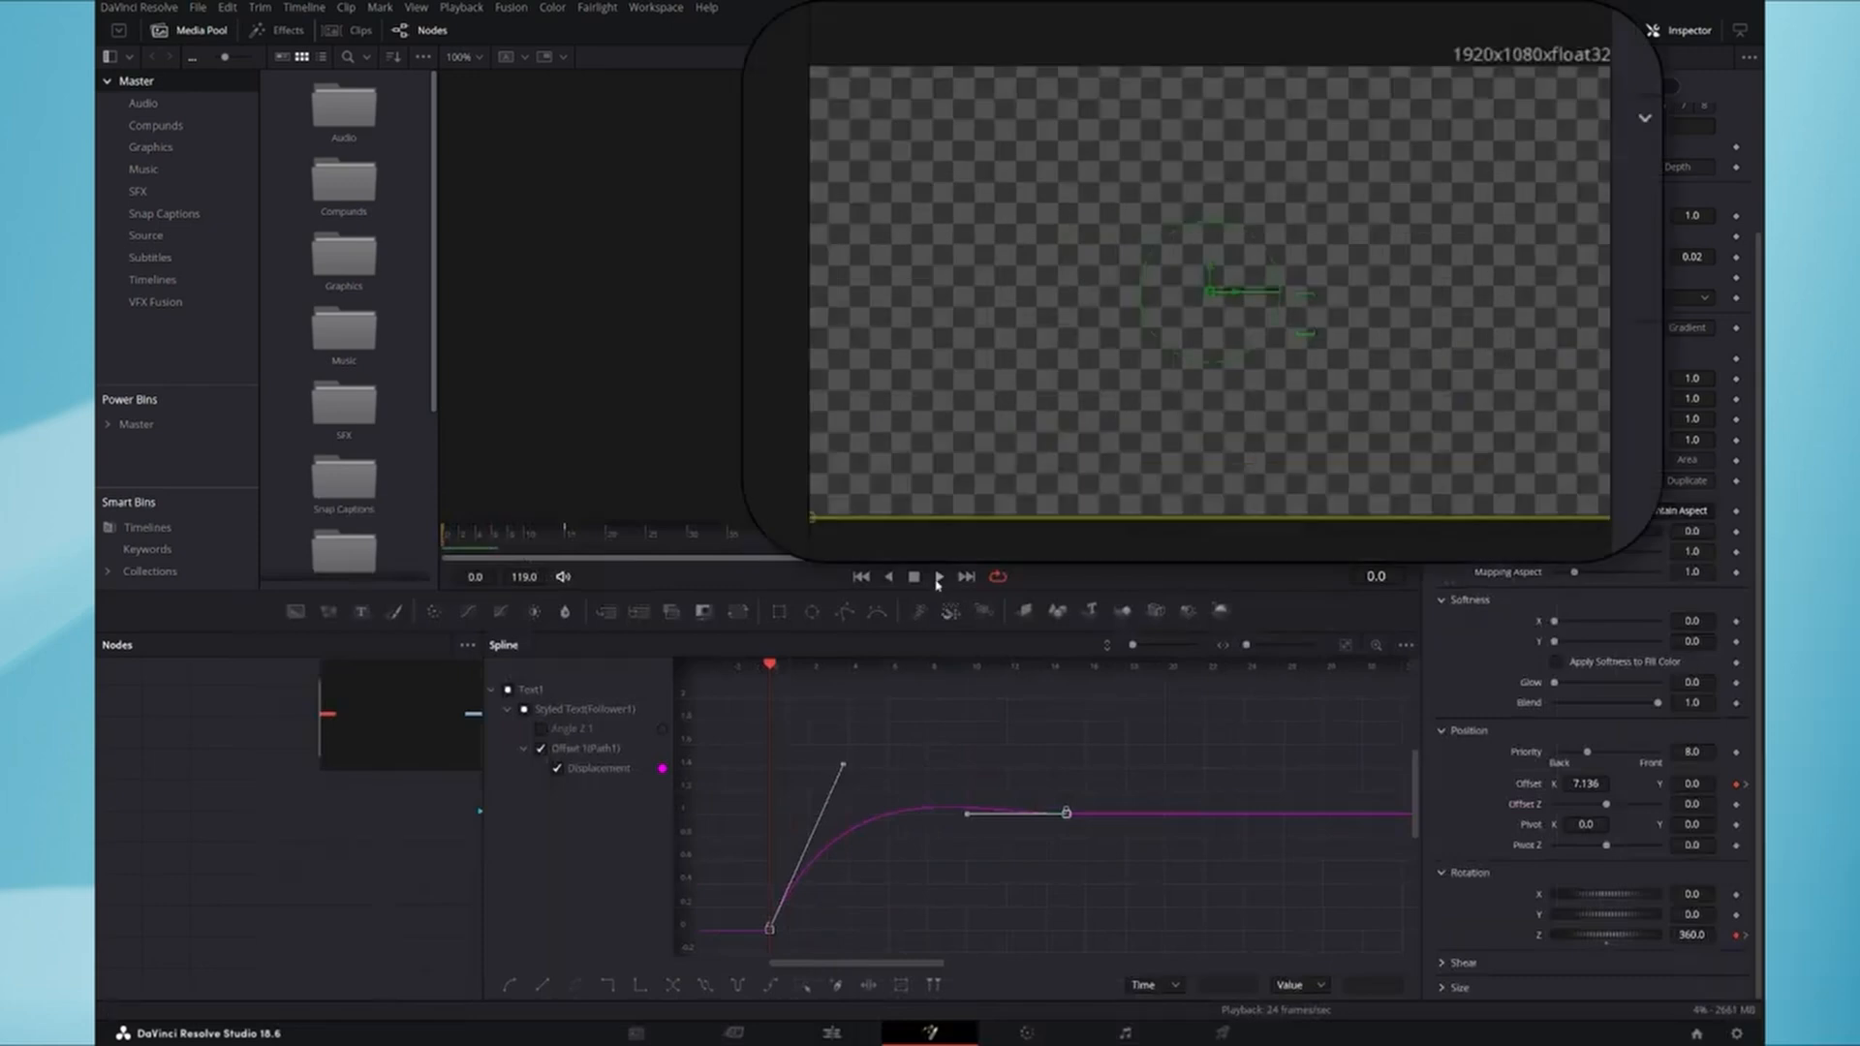
left_click(938, 577)
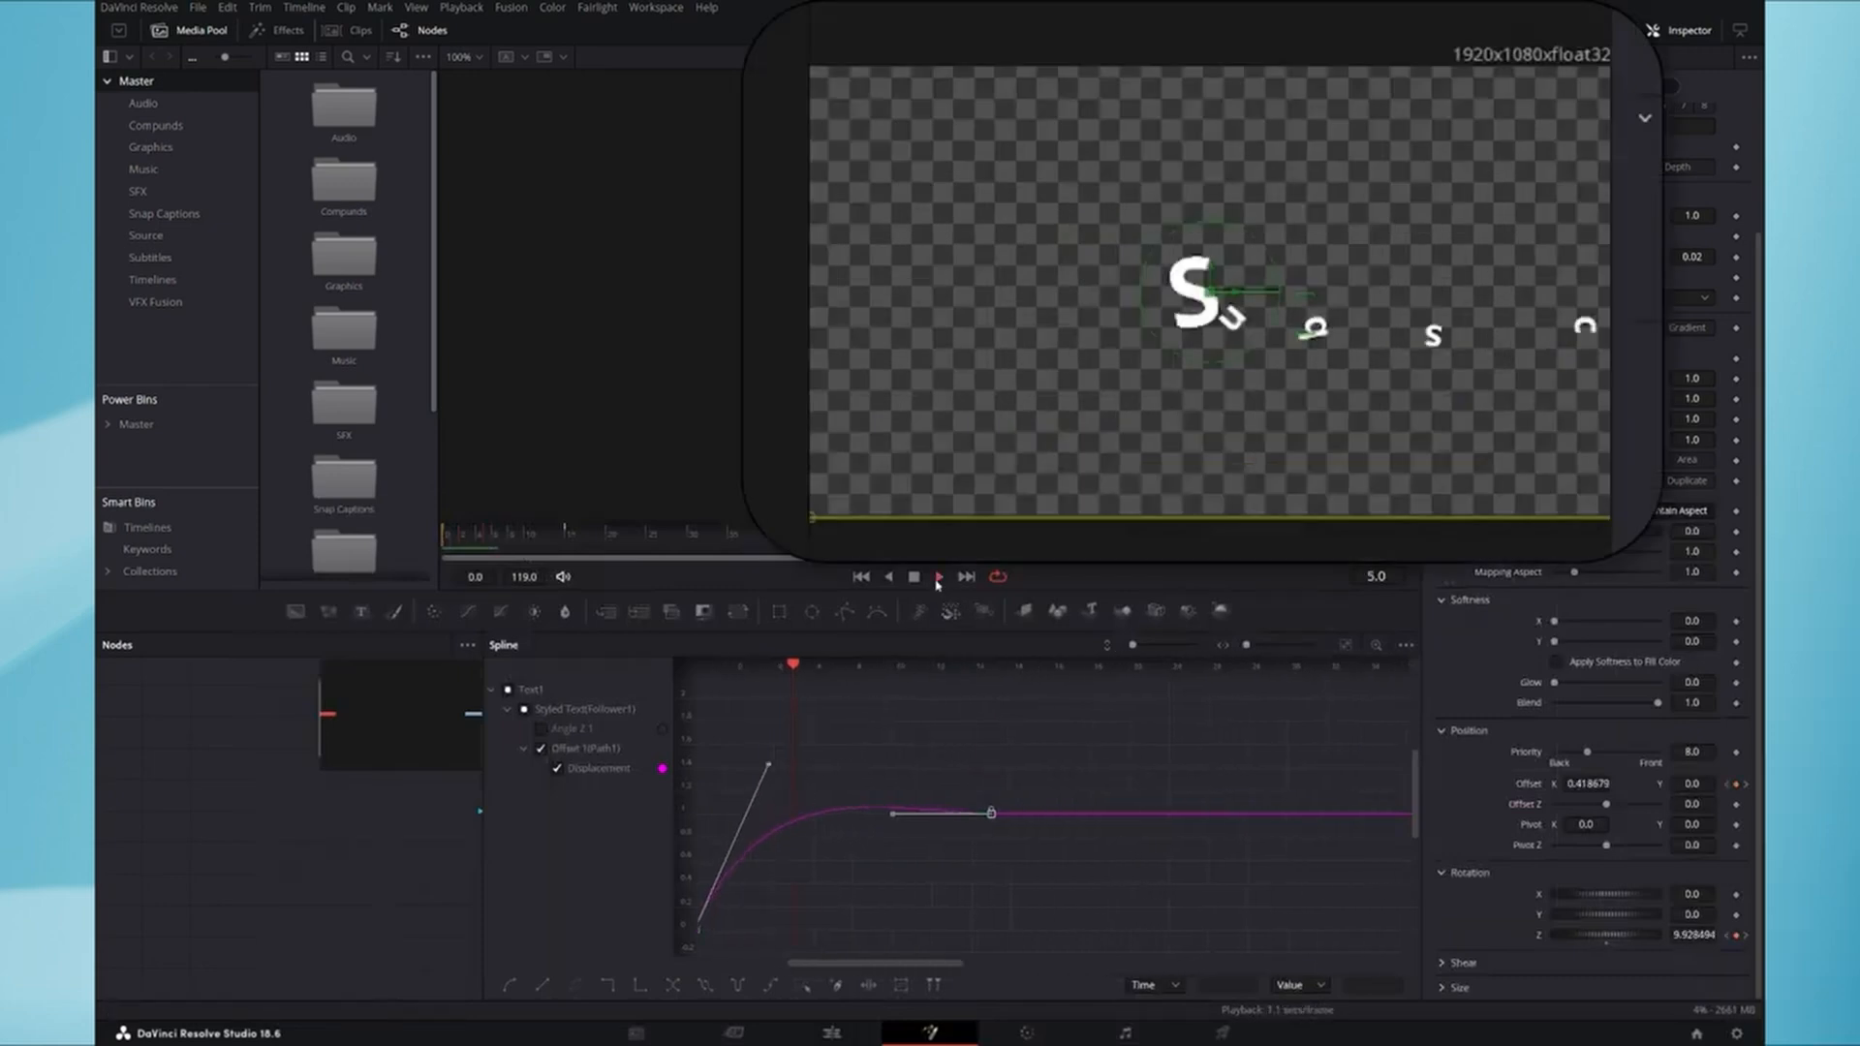
left_click(859, 577)
left_click(859, 578)
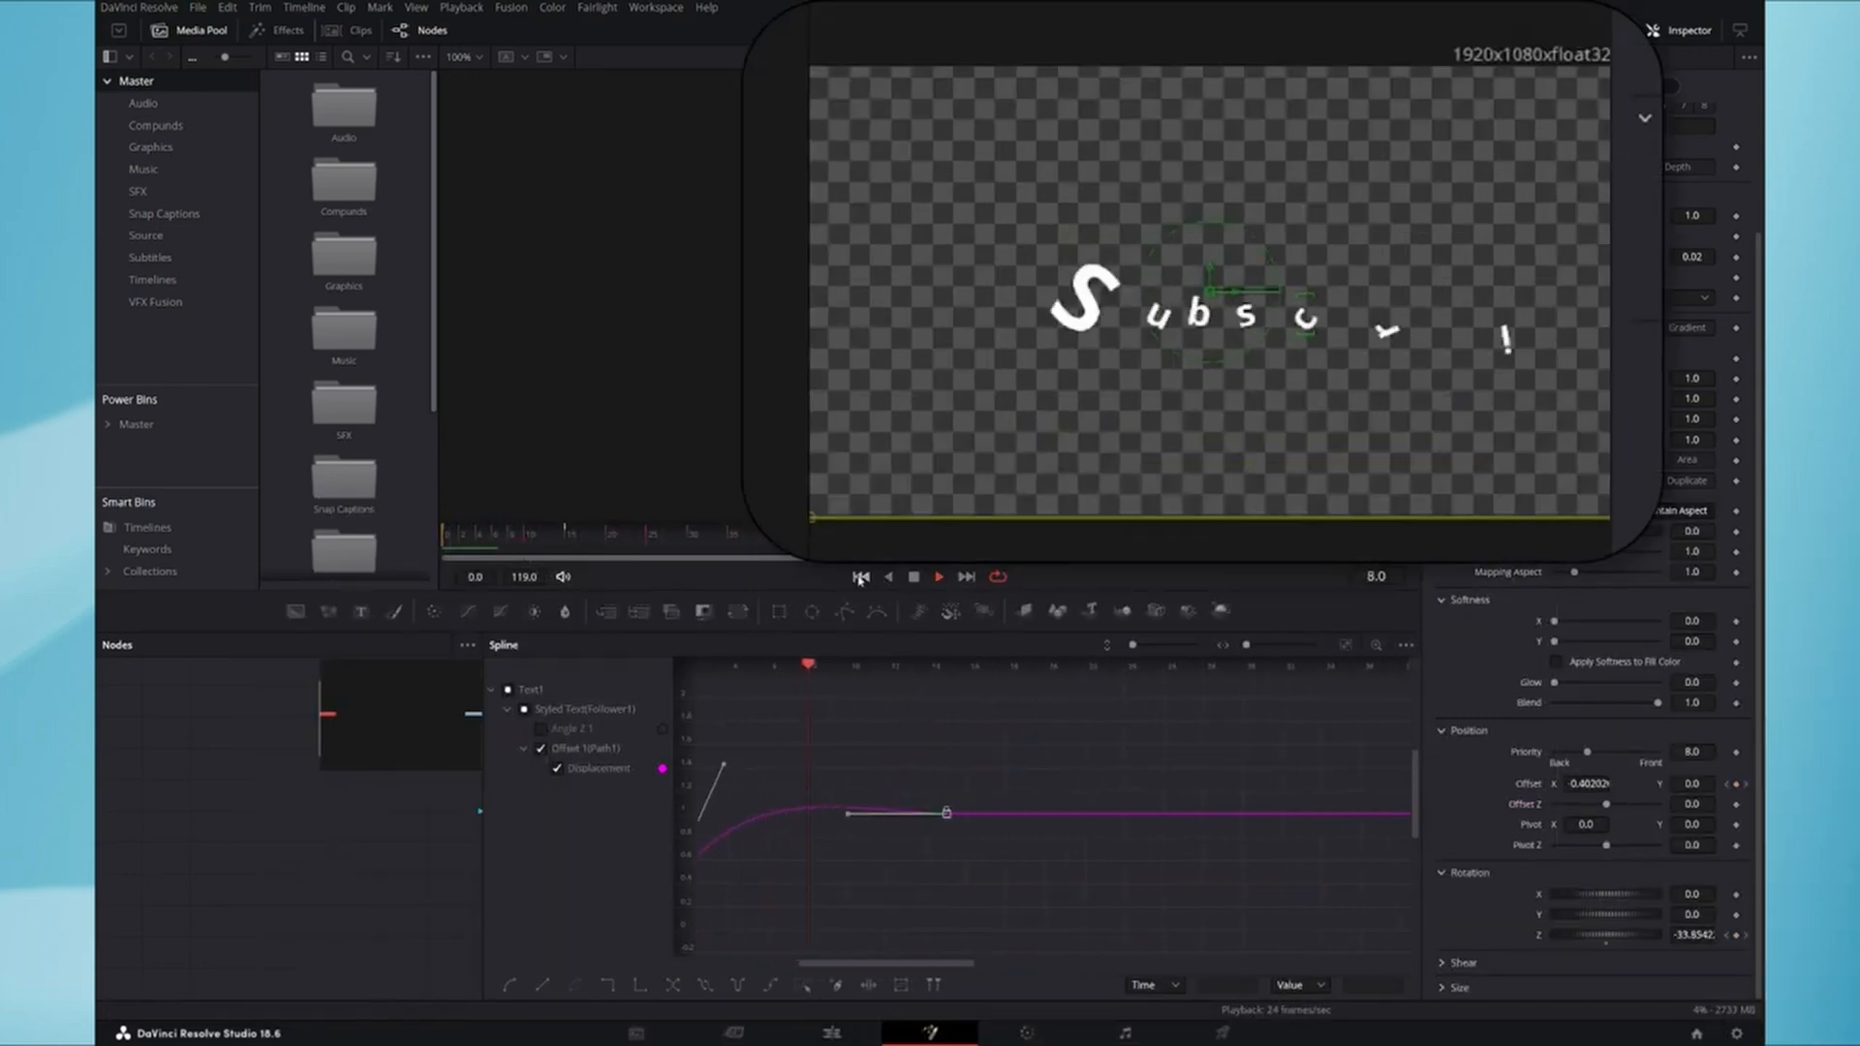
left_click(859, 578)
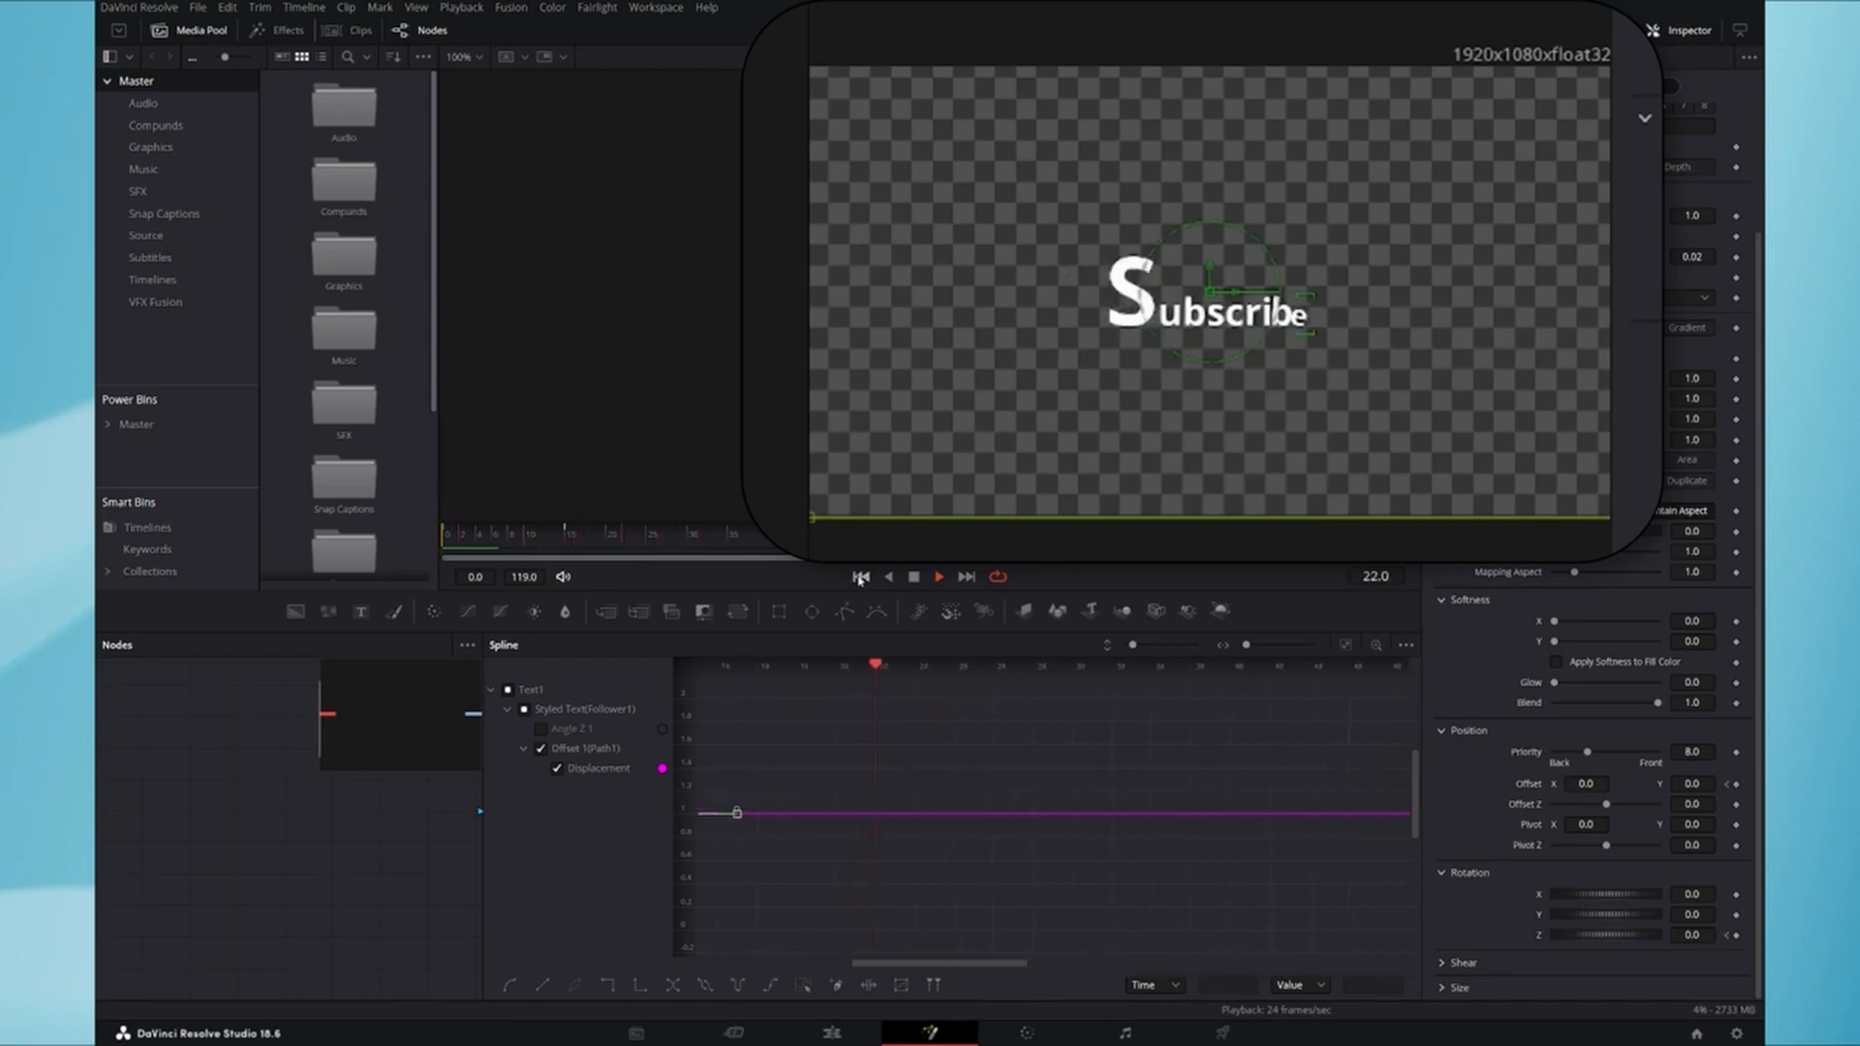
left_click(859, 578)
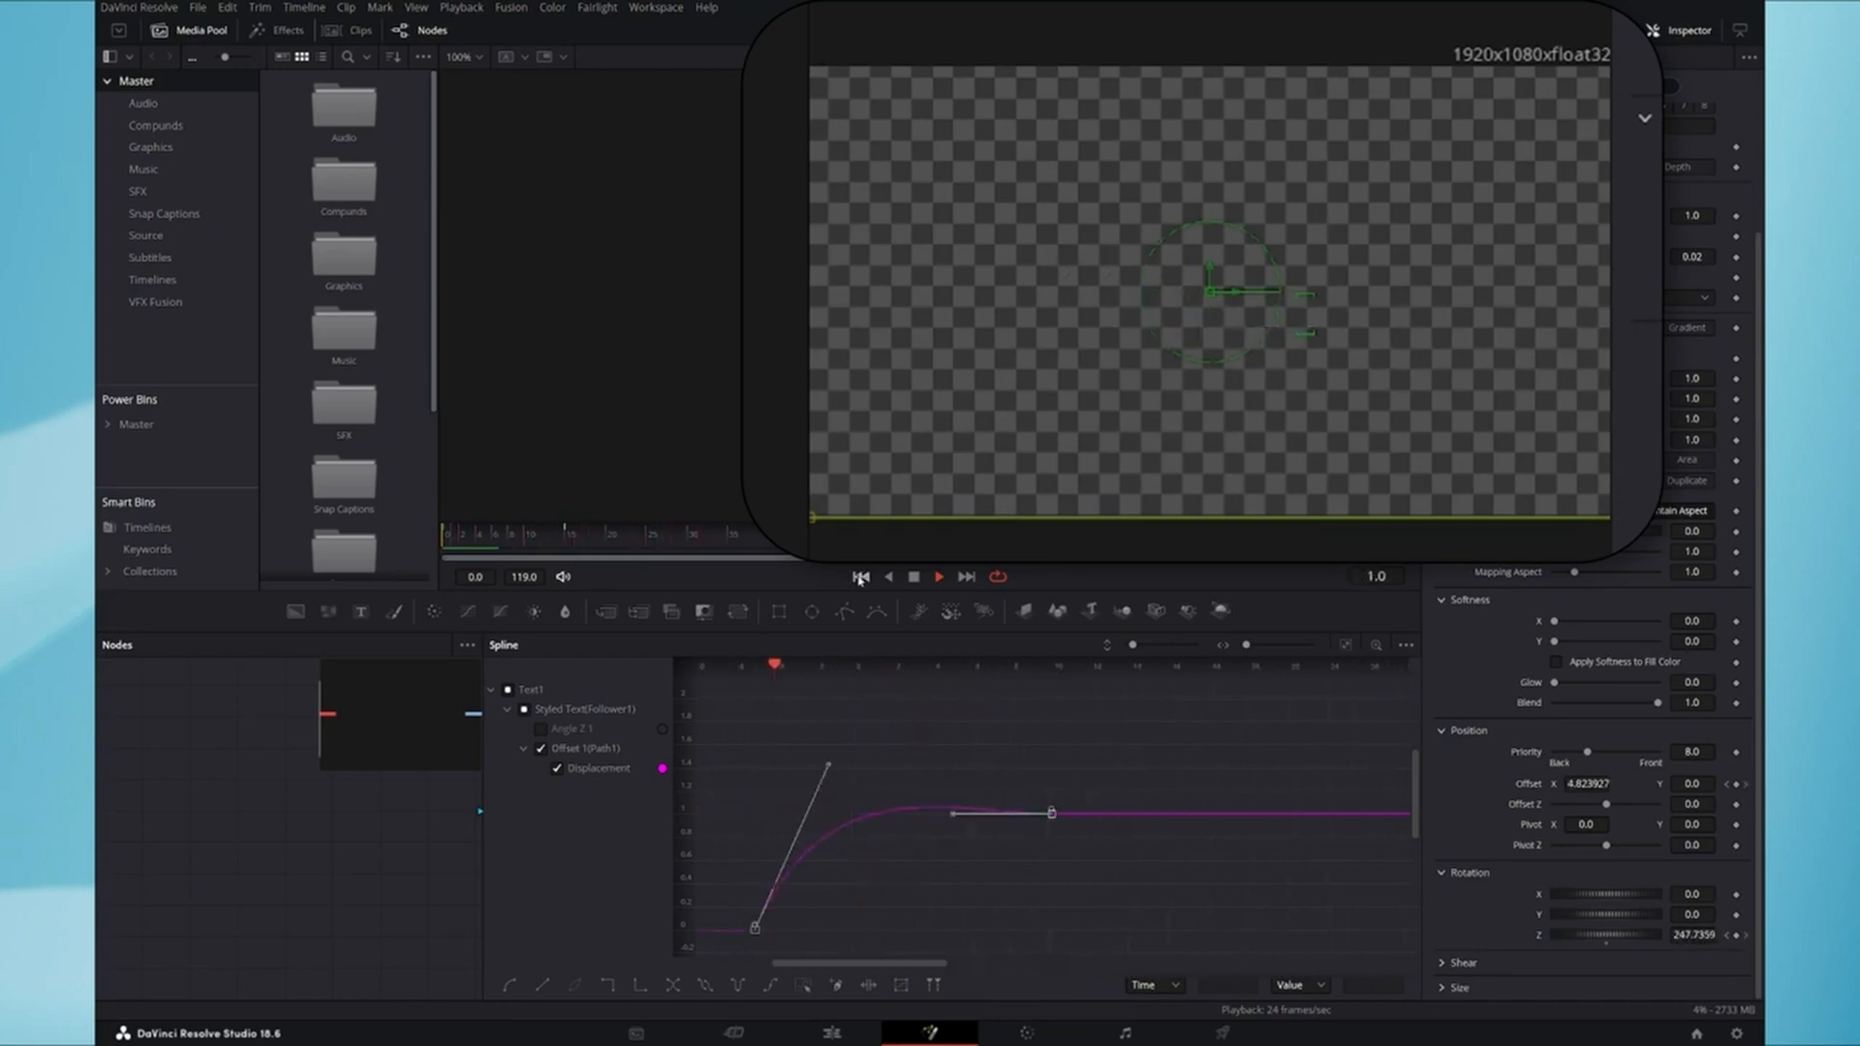
left_click(912, 578)
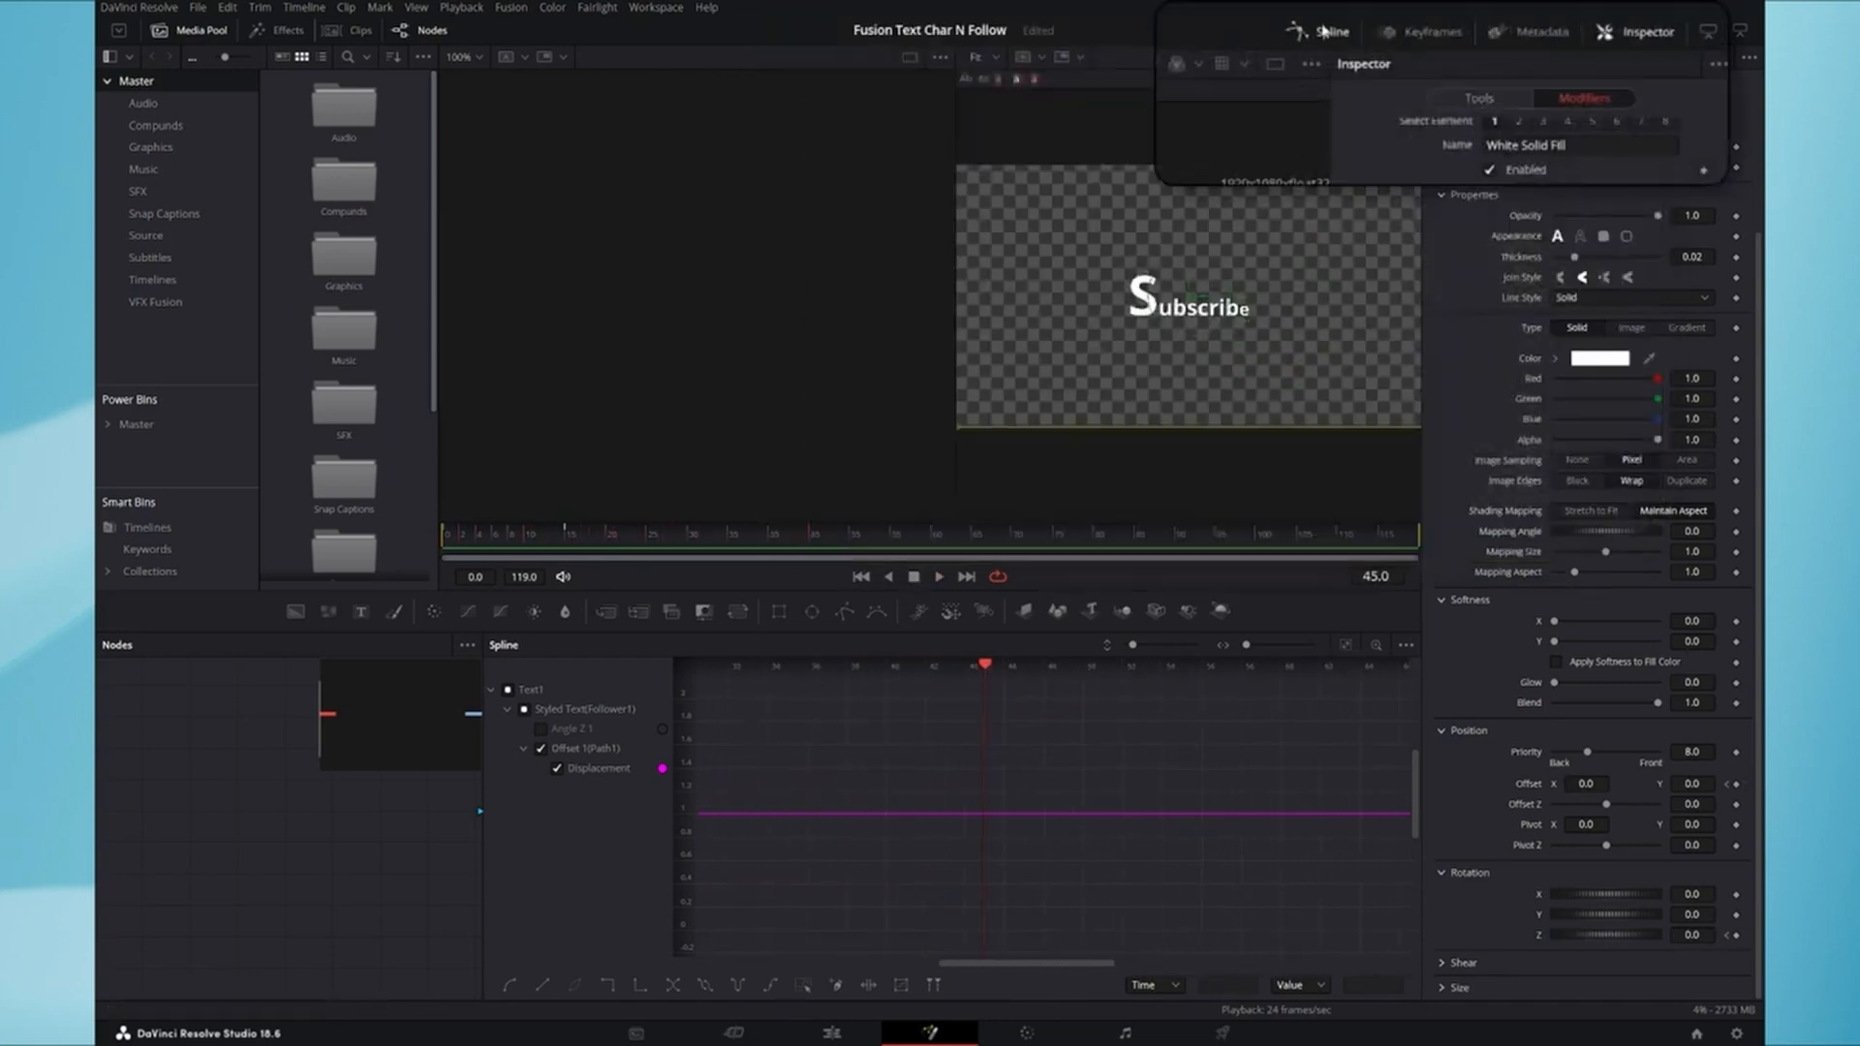
left_click(1323, 32)
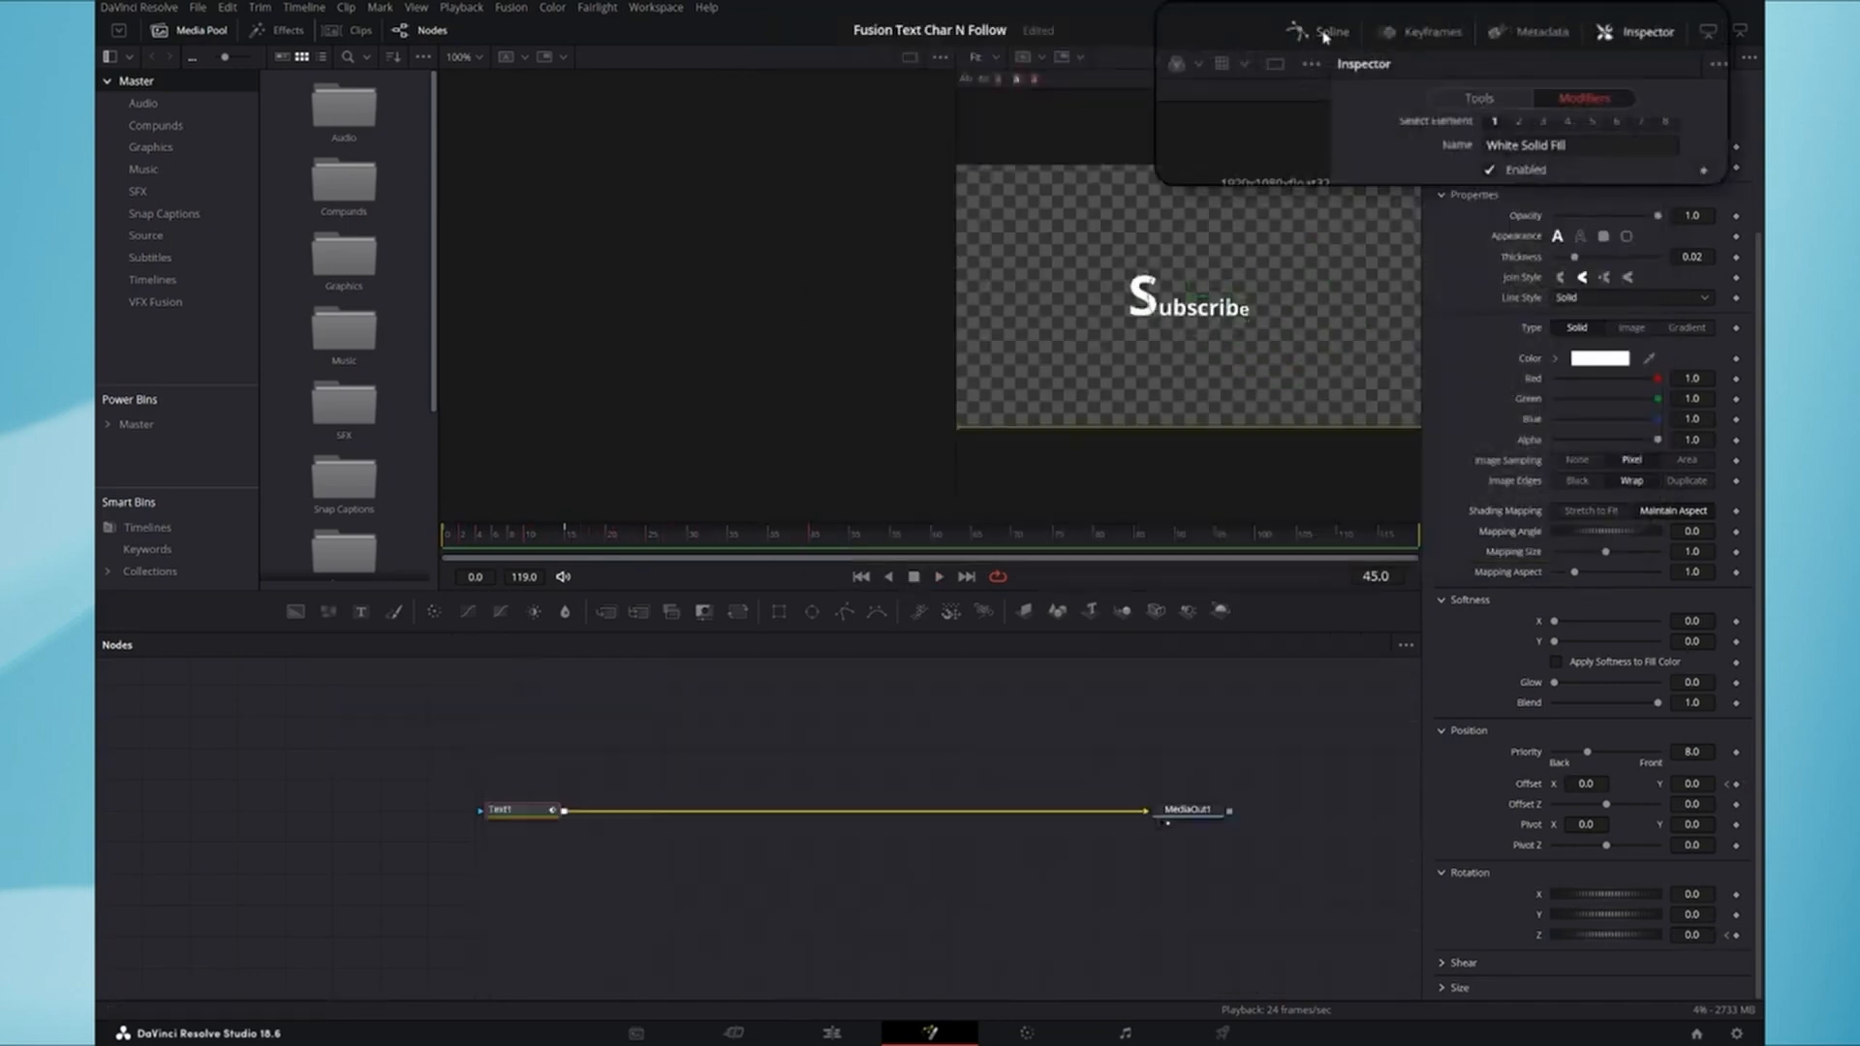
- Enable Motion Blur in the Text1 node's settings and check the blurred letters at frame 10
left_click(1528, 92)
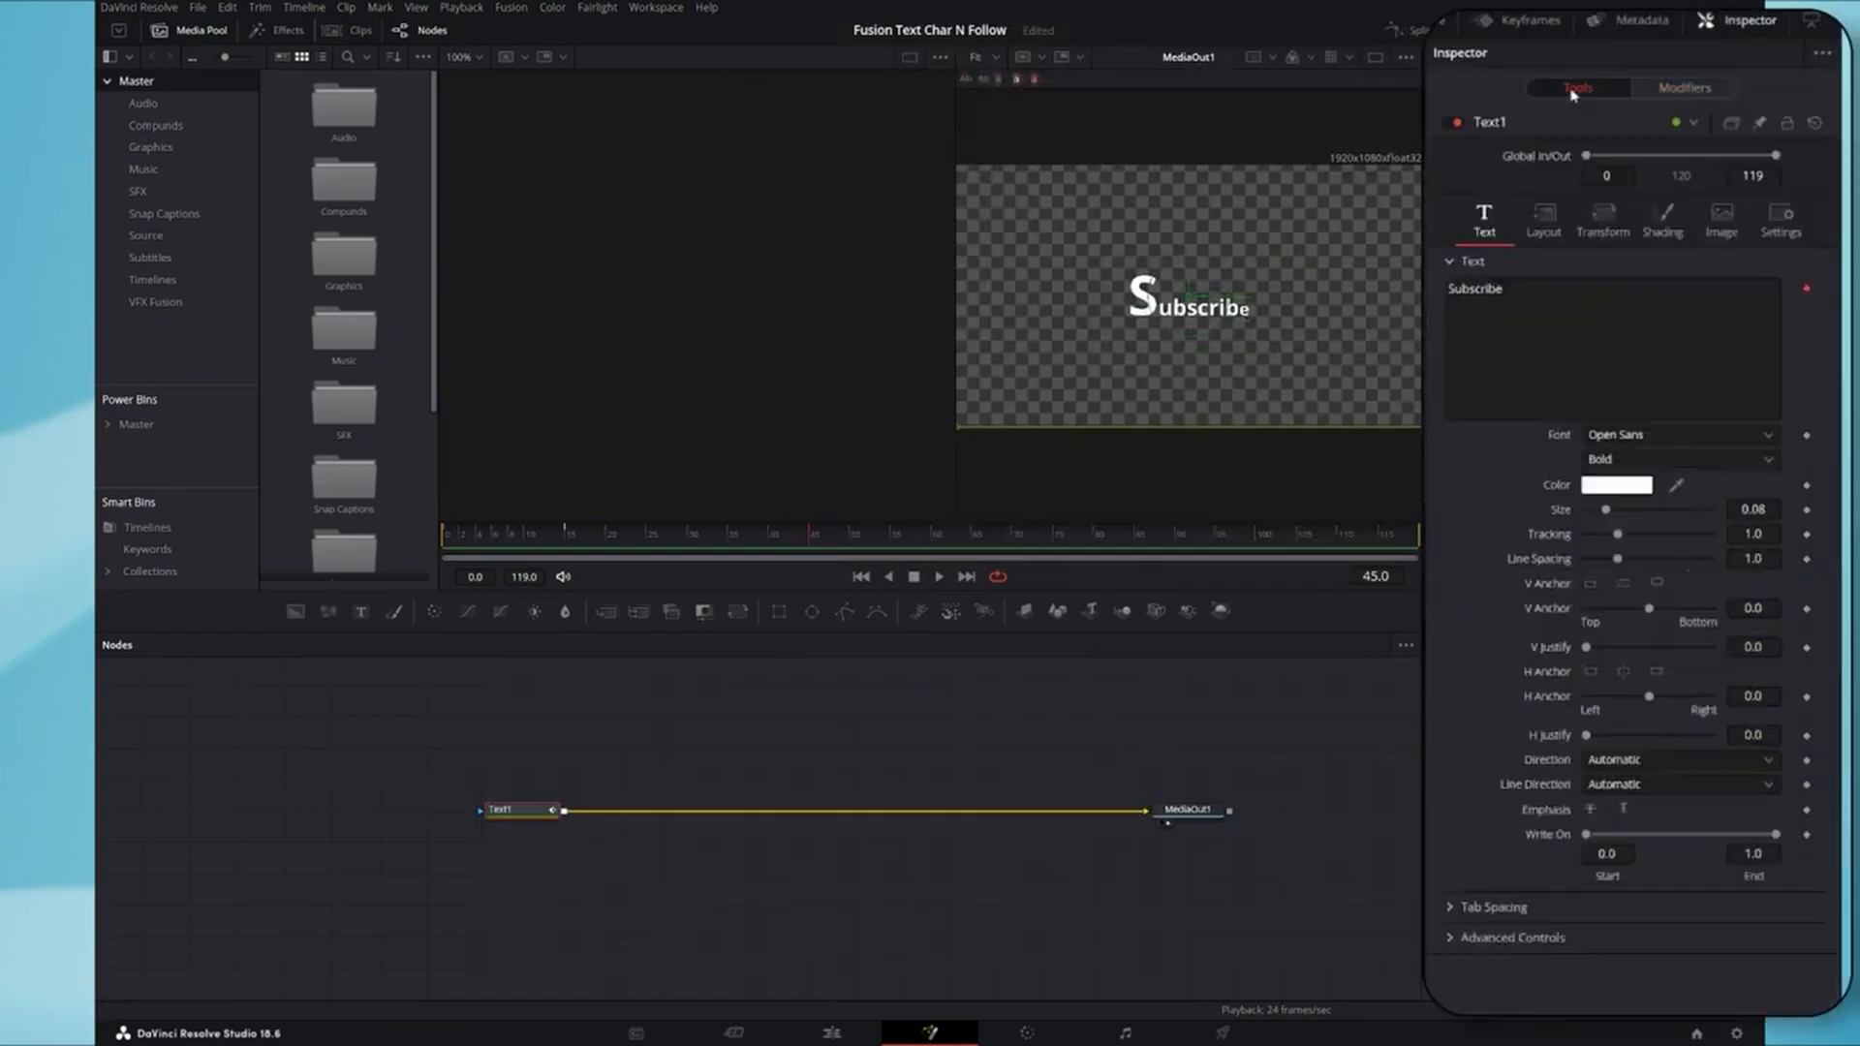
left_click(1779, 232)
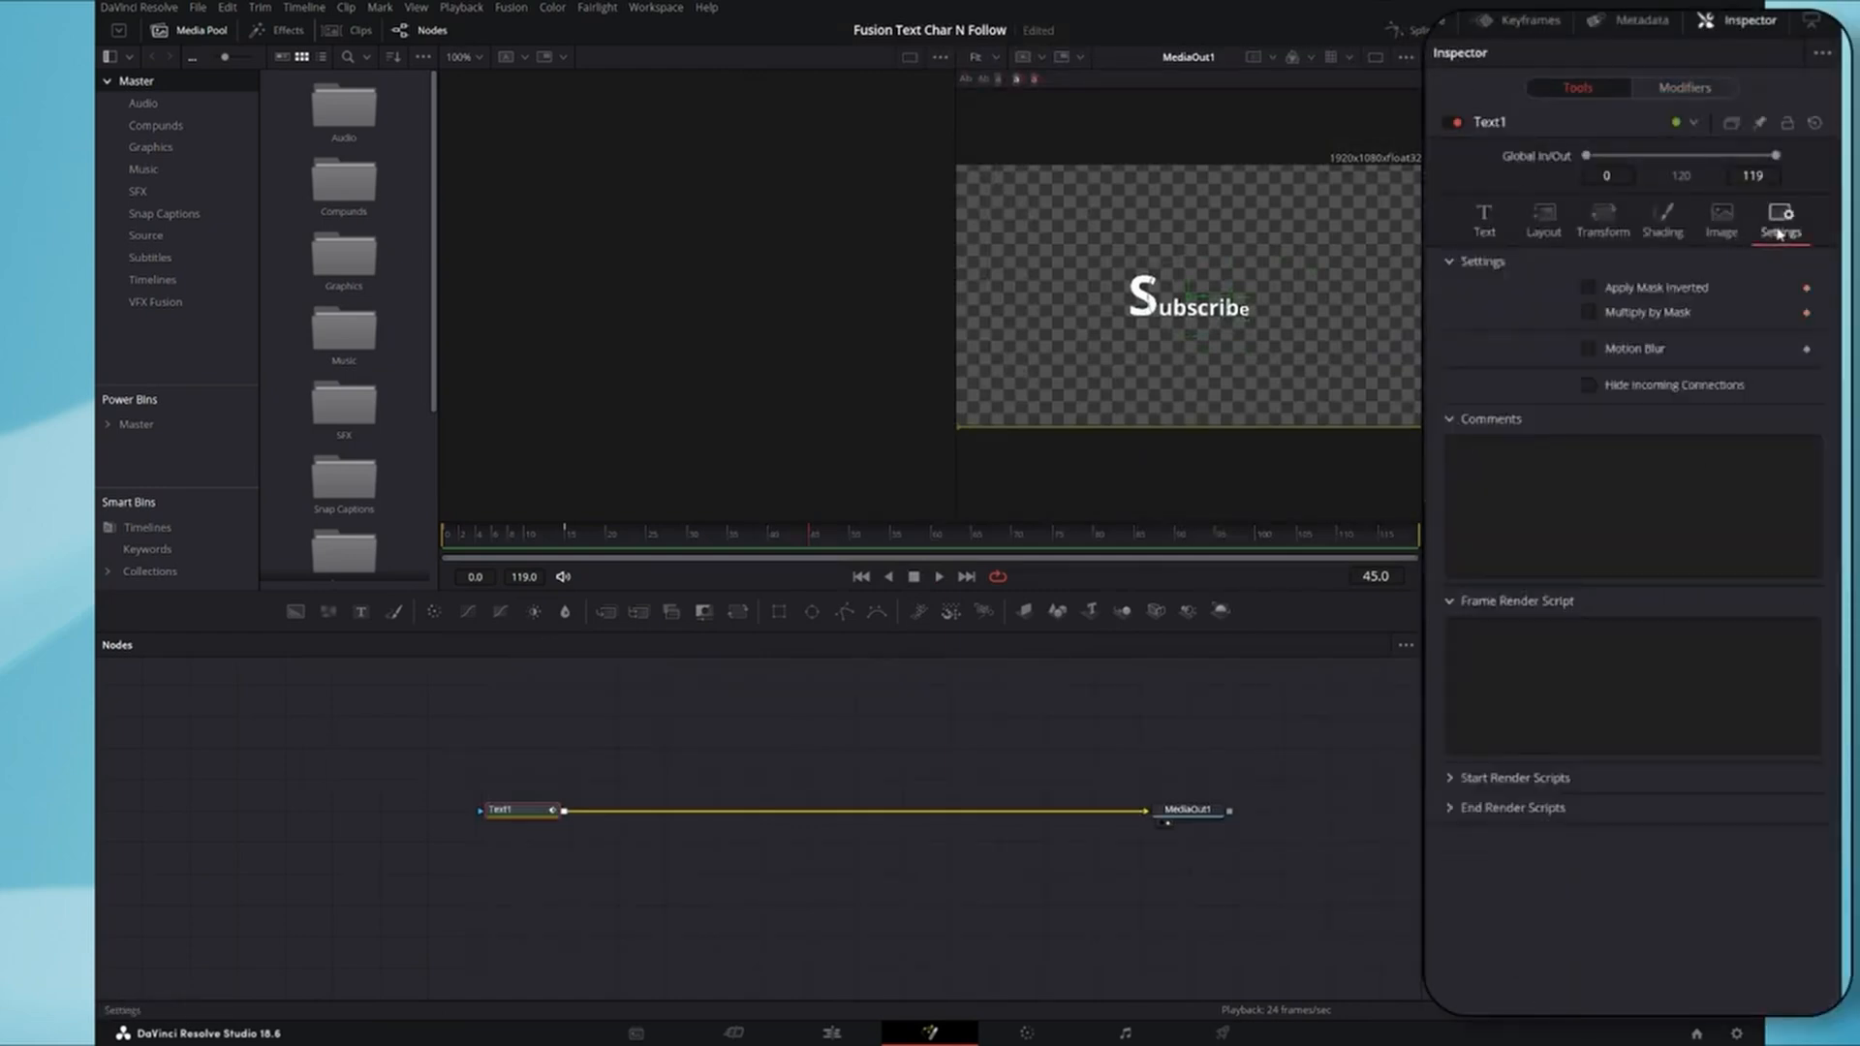
left_click(1588, 349)
left_click(531, 543)
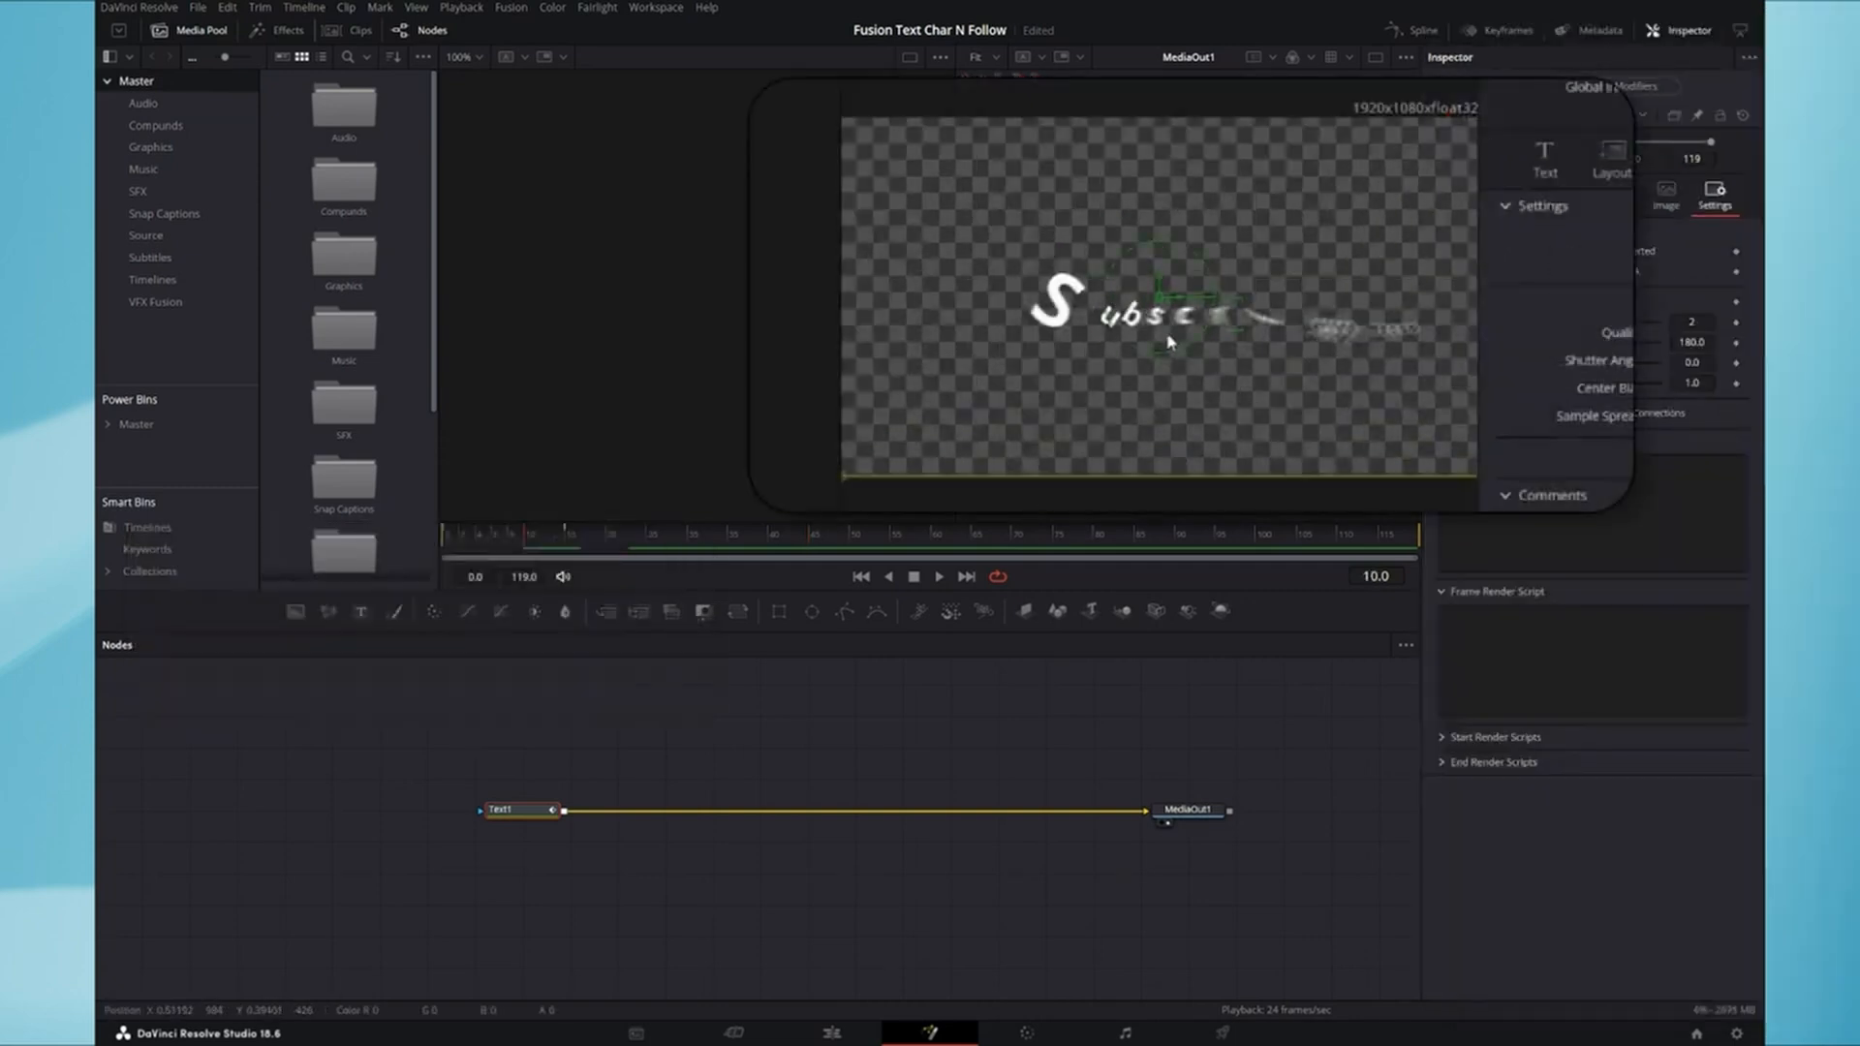
- Set Text1's motion blur Quality to 7 and Shutter Angle to 39.7, and preview the animation from frame 0
left_click_drag(1593, 423, 1644, 426)
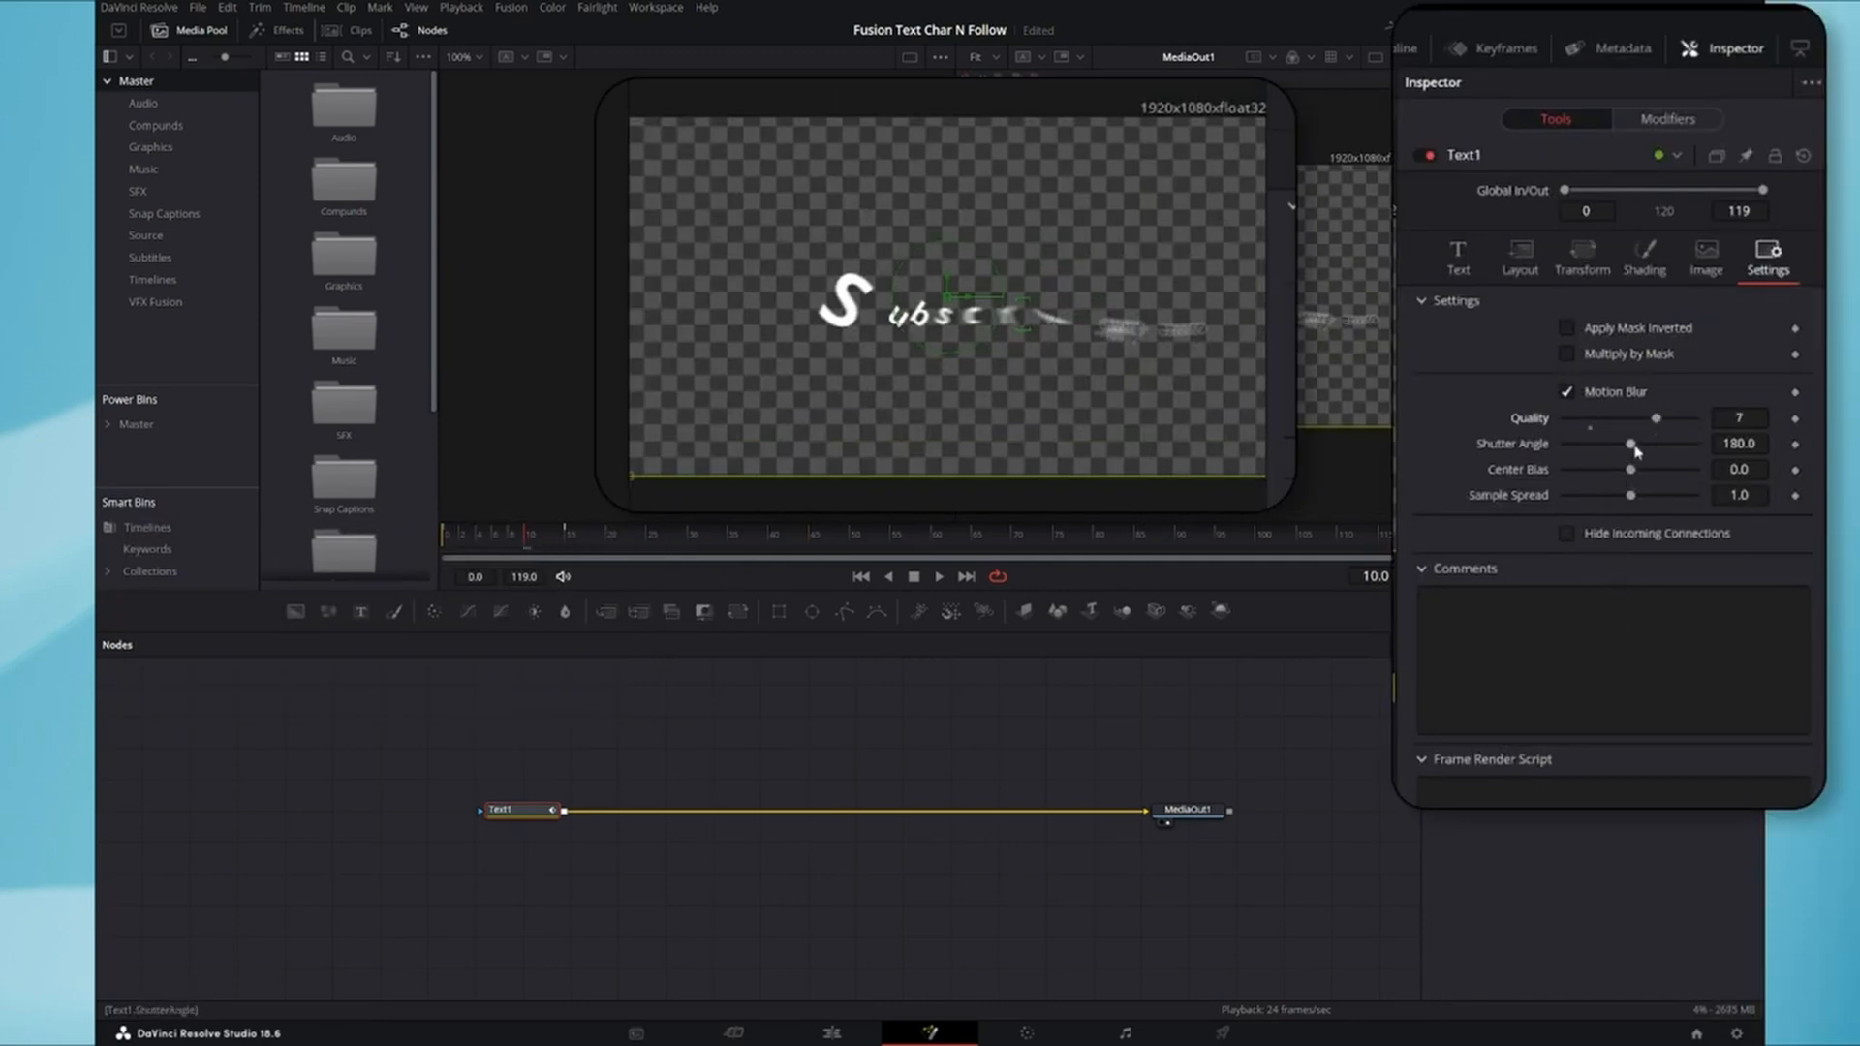
left_click_drag(1635, 451, 1589, 449)
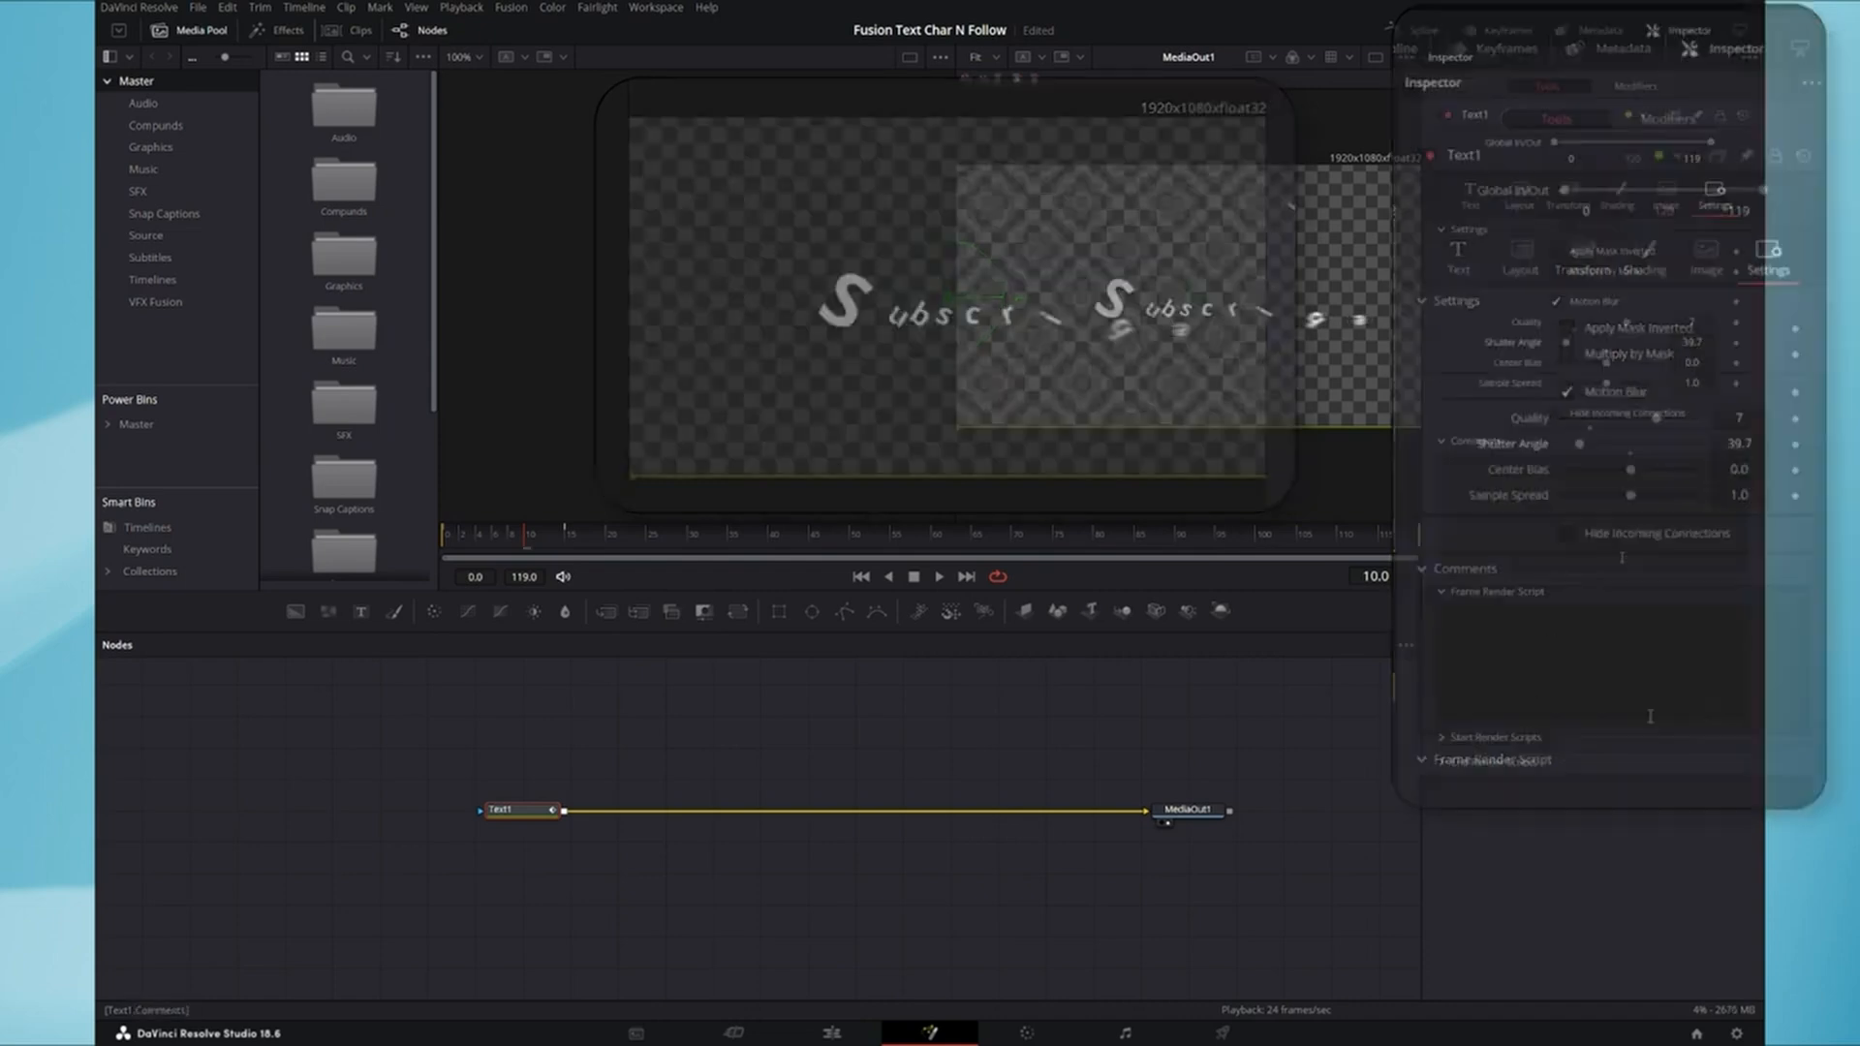
left_click_drag(260, 621, 138, 630)
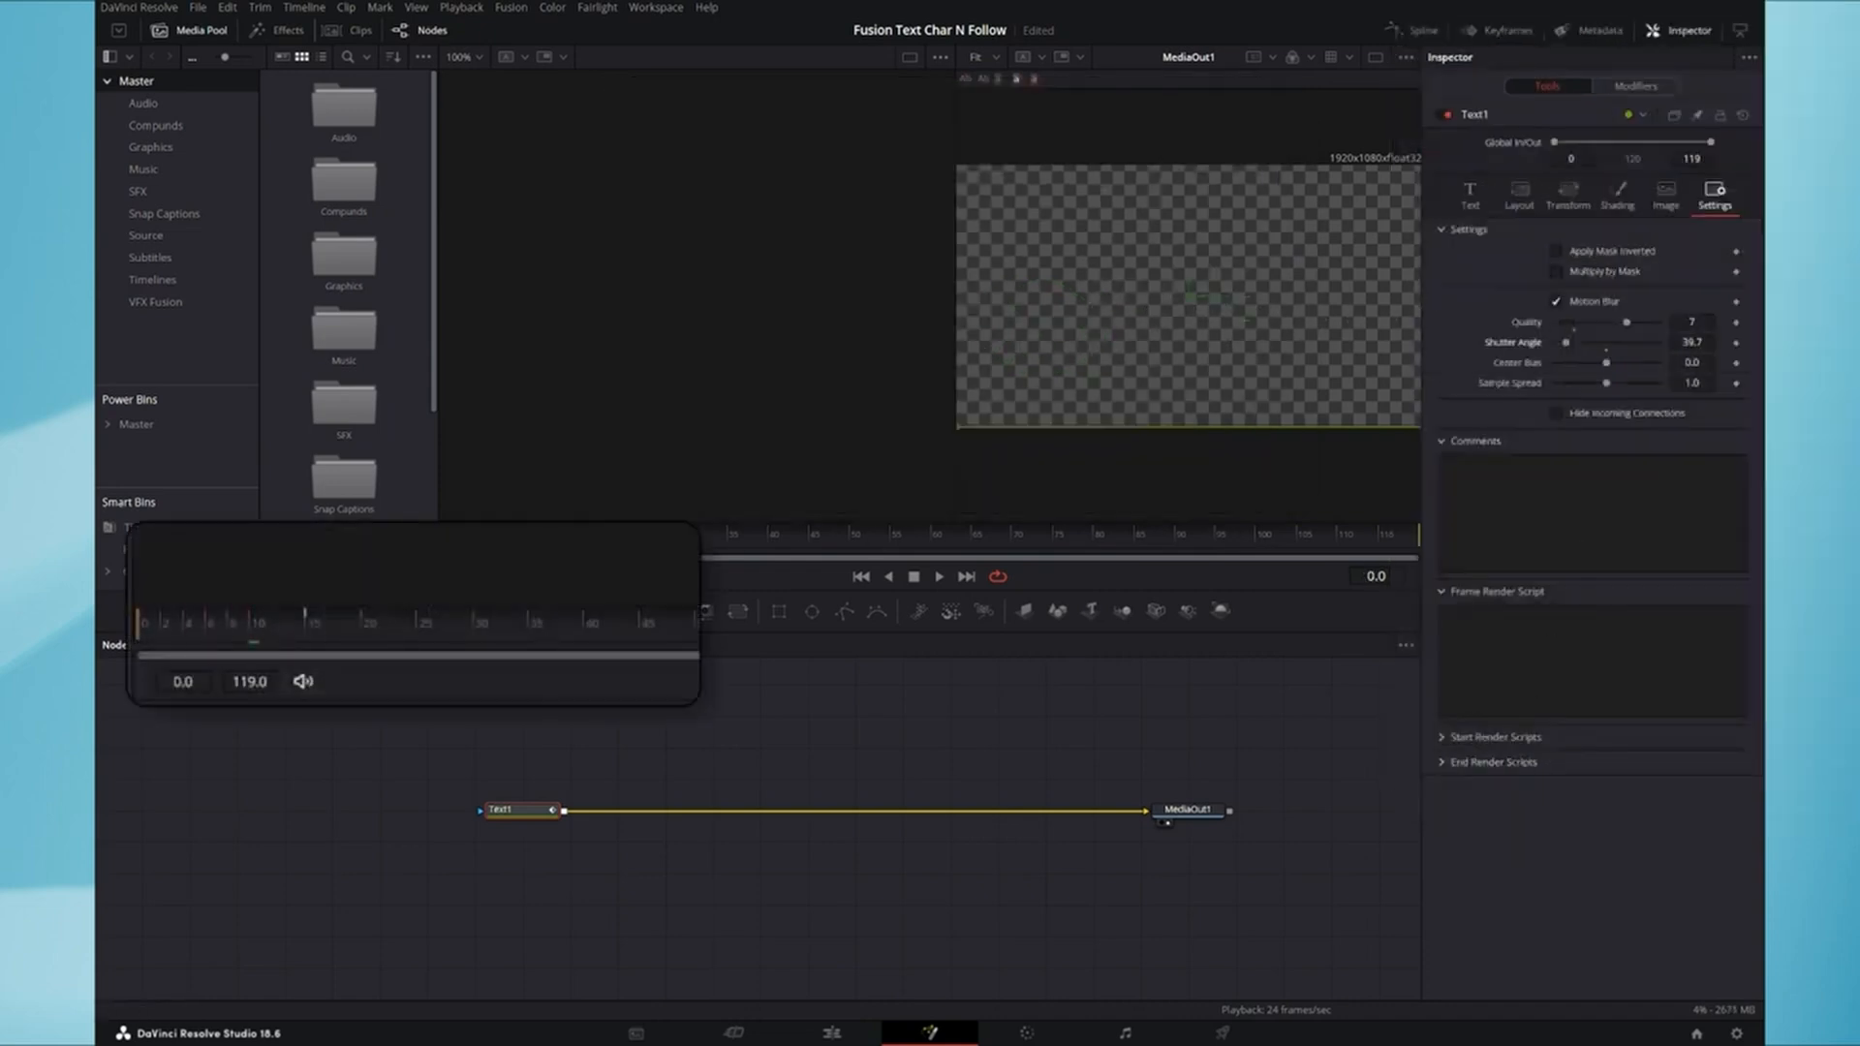
left_click(936, 578)
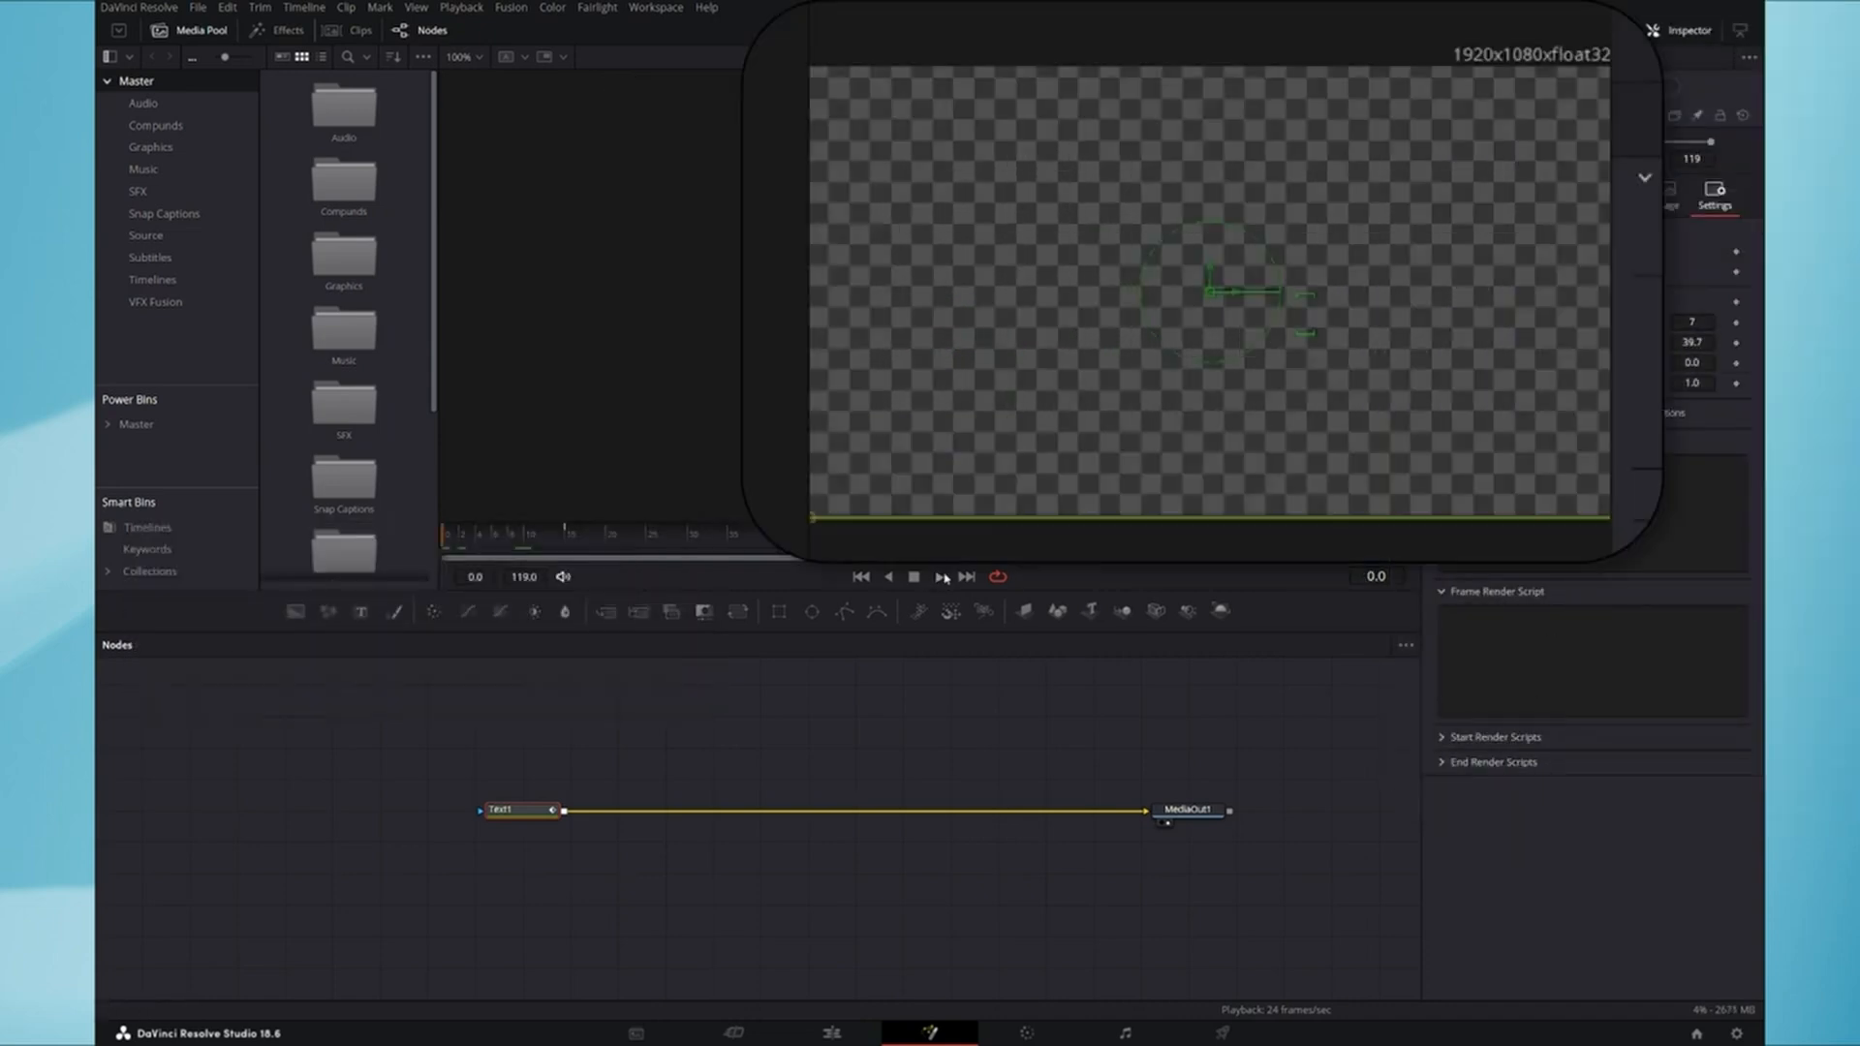
left_click(860, 577)
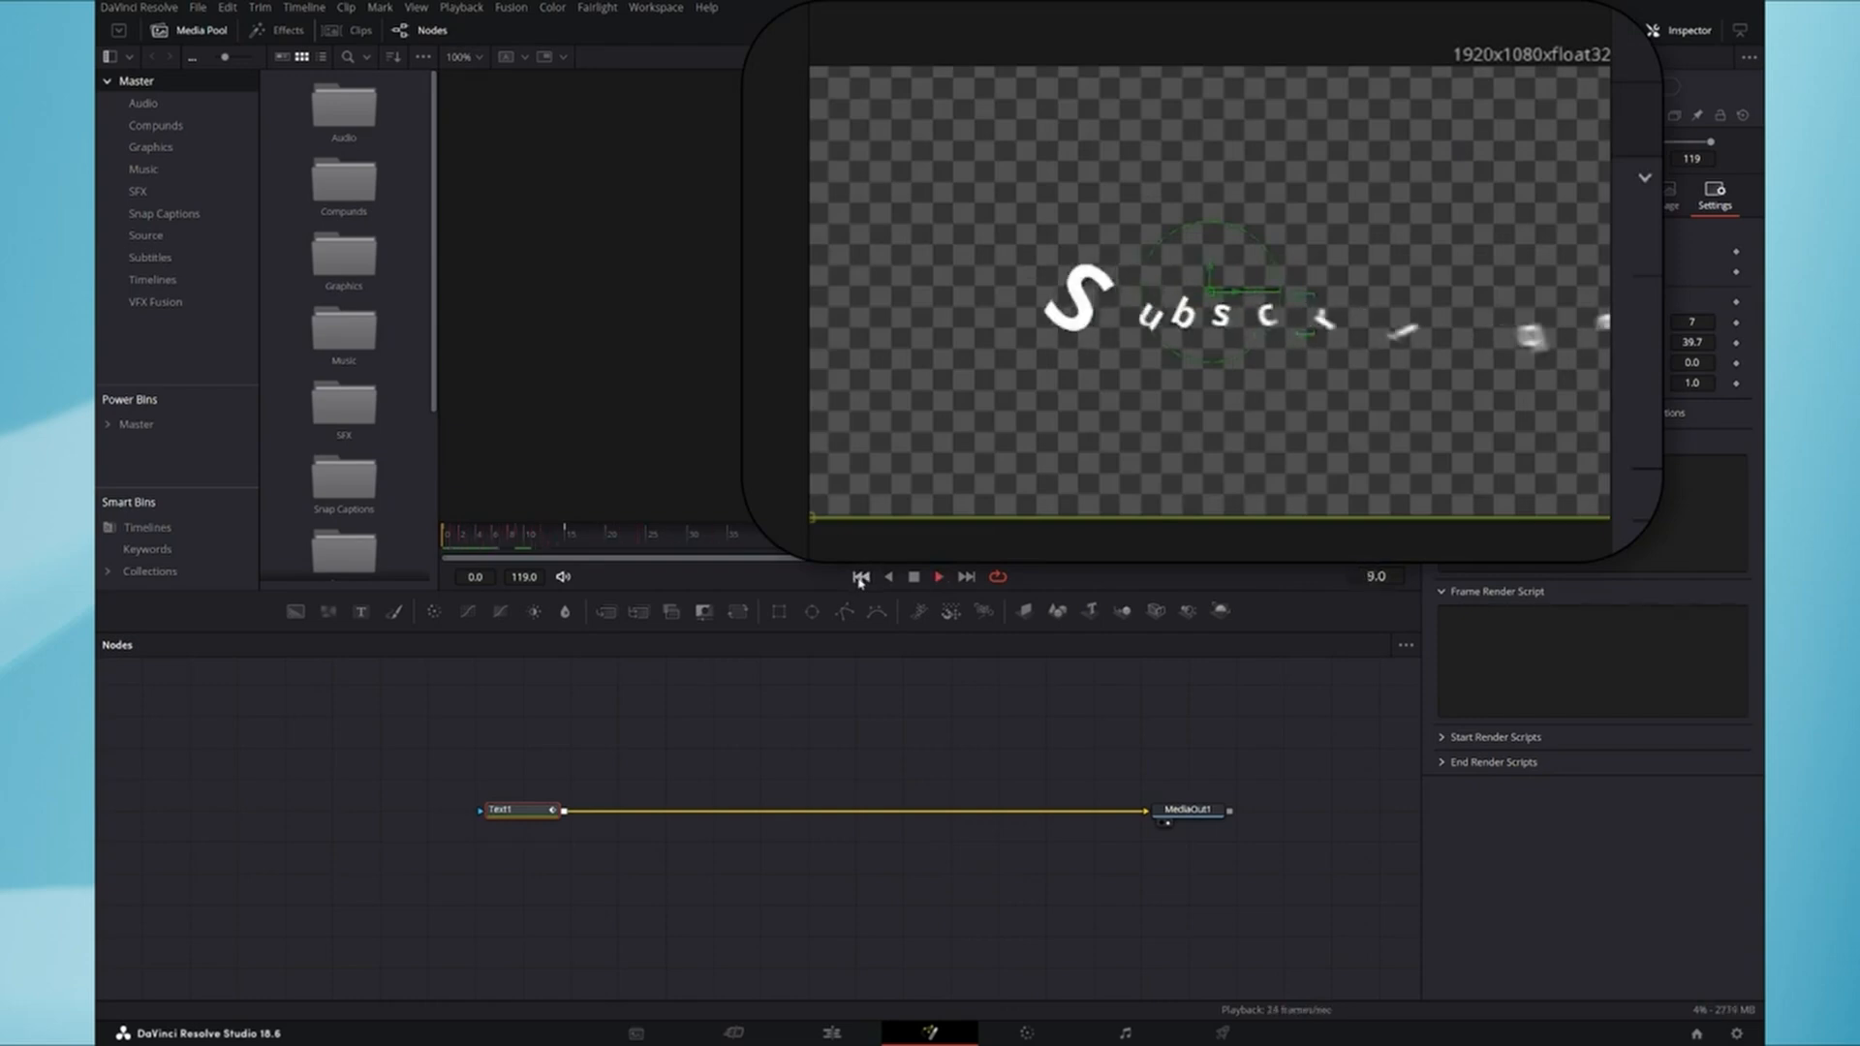
- Add a Loader node that loads youtube.png from the Logos folder and display it in the first viewer
key("shift+space")
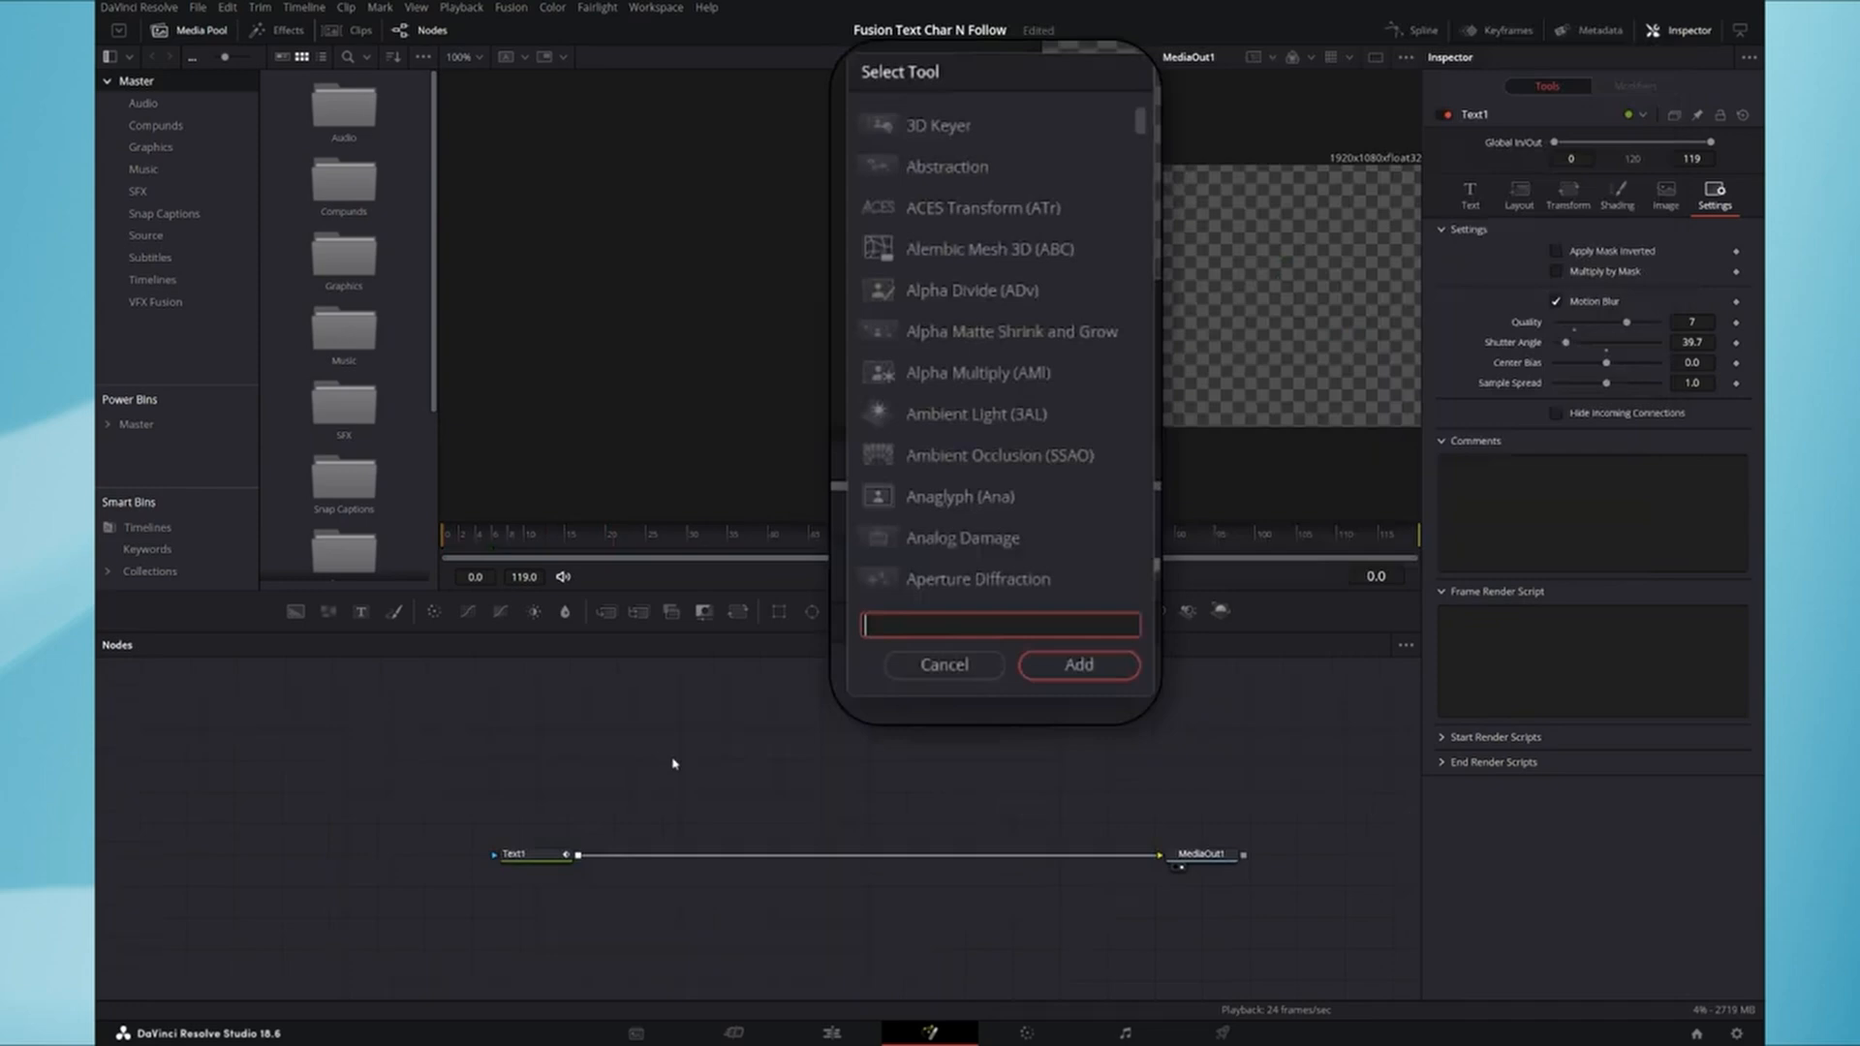
type("loader")
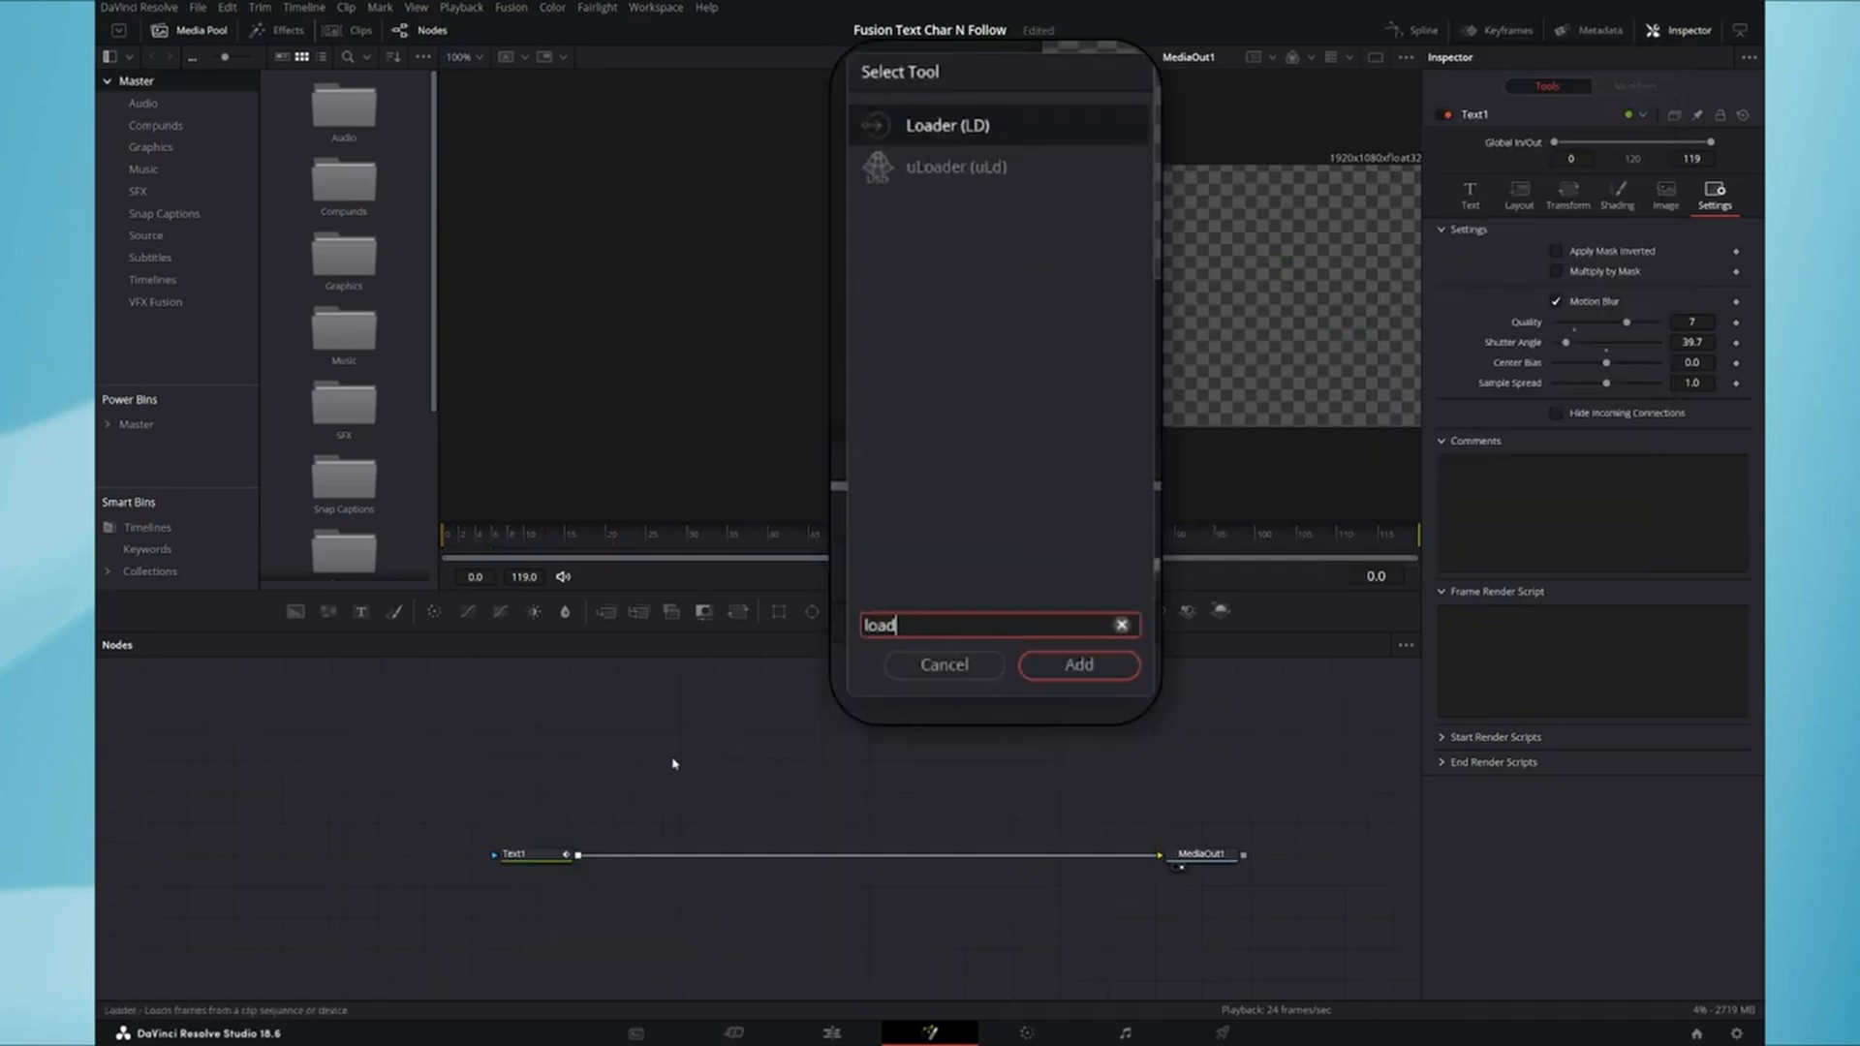
key("Return")
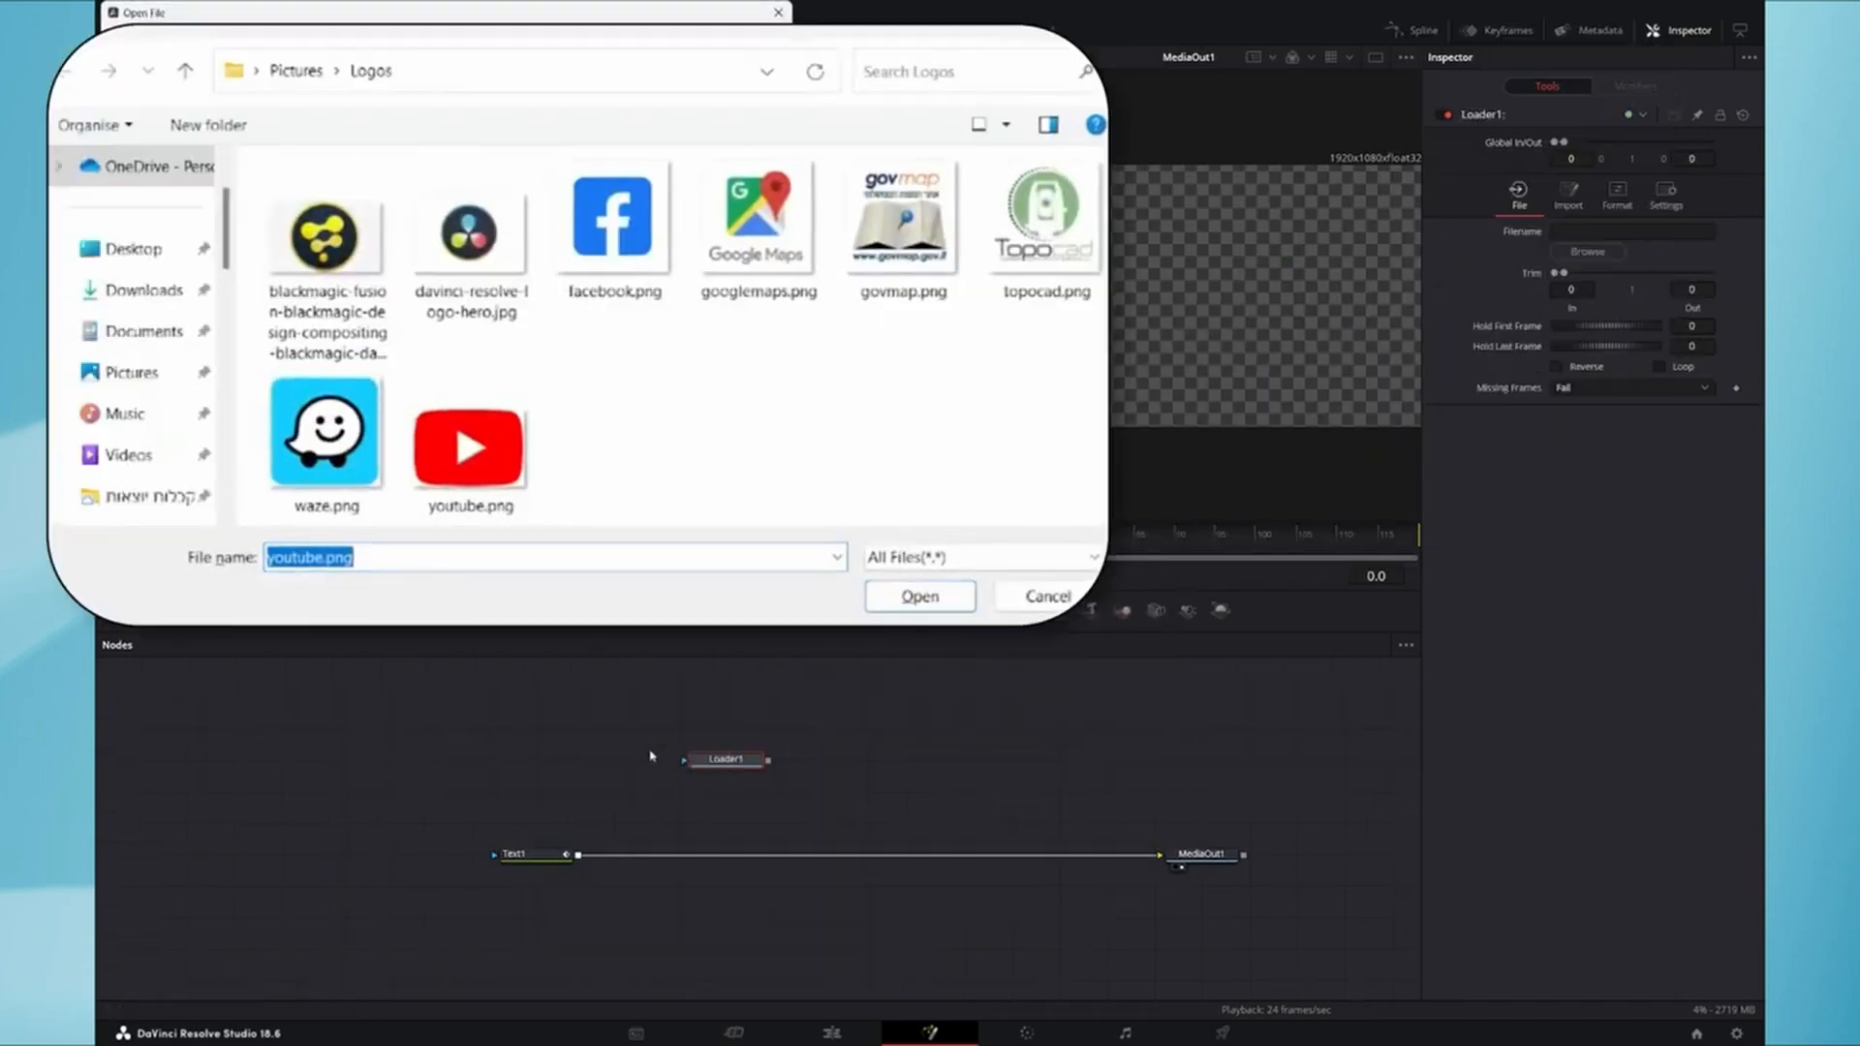
left_click(468, 455)
left_click(920, 597)
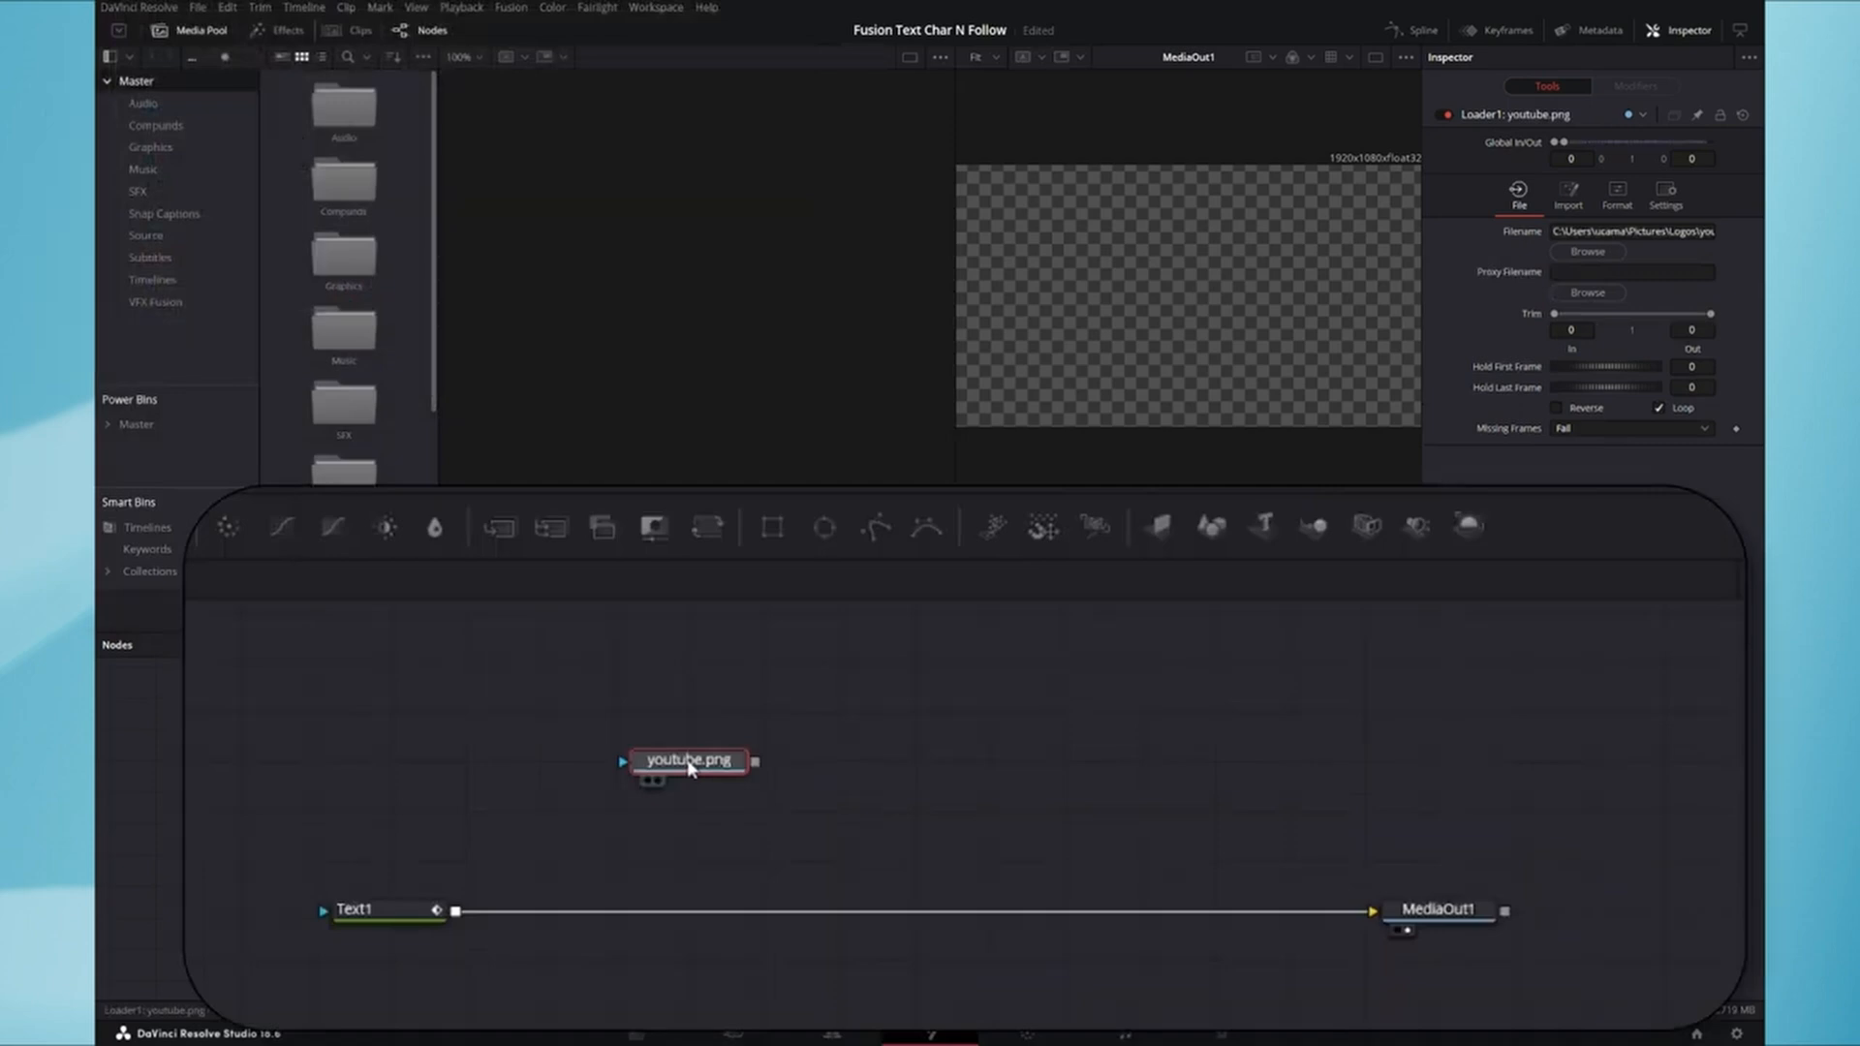
key("1")
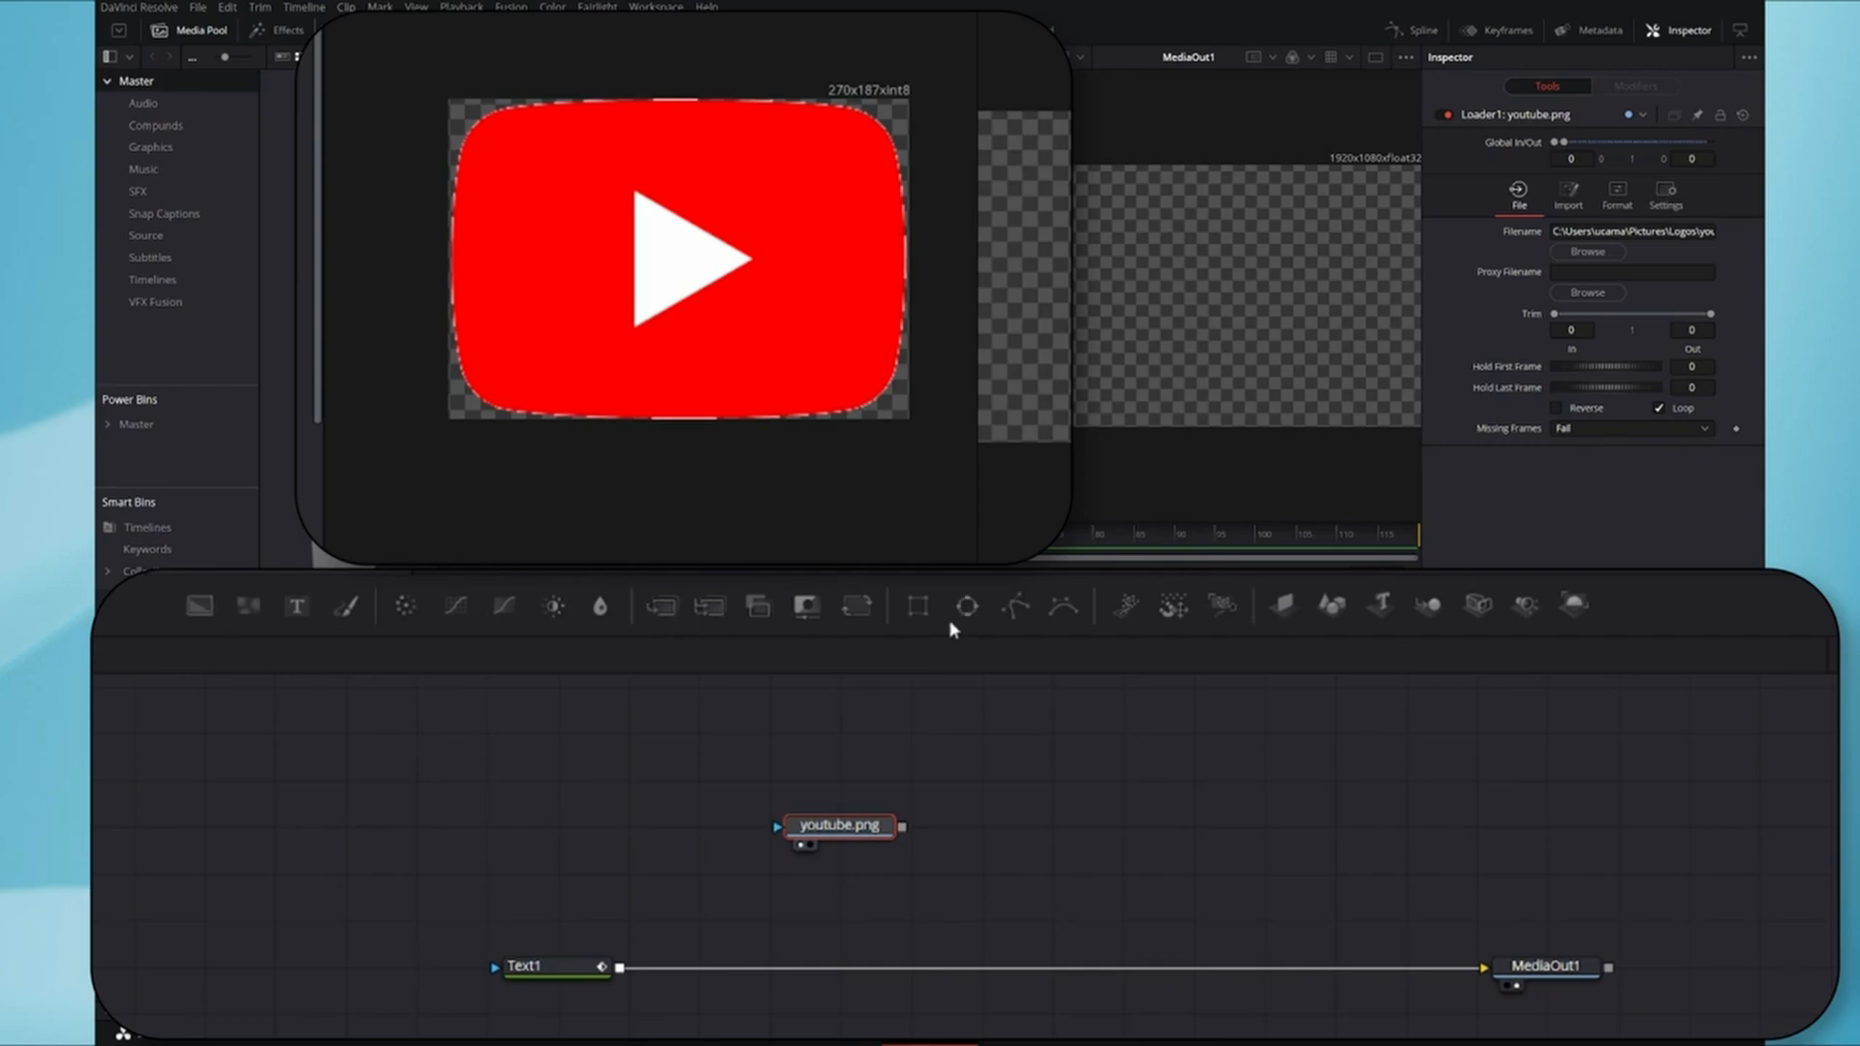
- Mask the youtube.png node with a Rectangle about 0.965 wide and 0.957 high that trims the logo's edges
left_click_drag(917, 609, 841, 773)
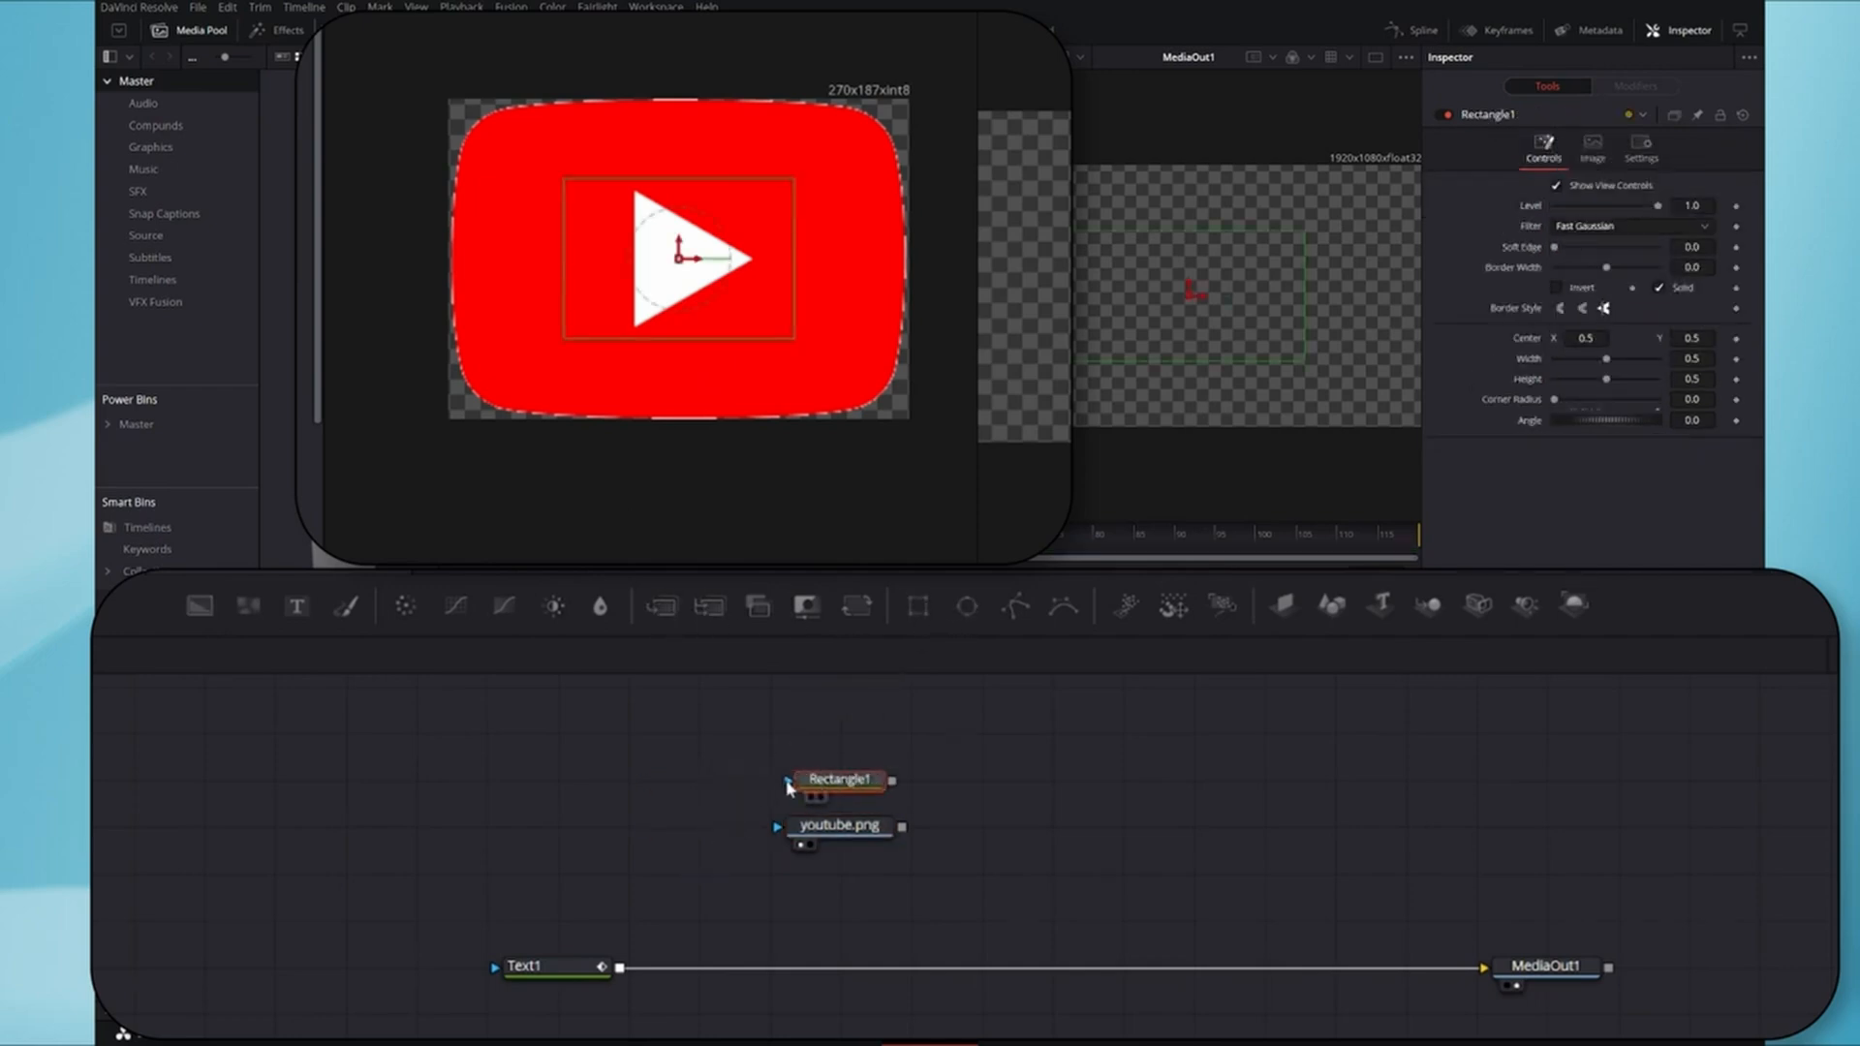
left_click_drag(693, 341, 689, 417)
left_click_drag(801, 320, 907, 335)
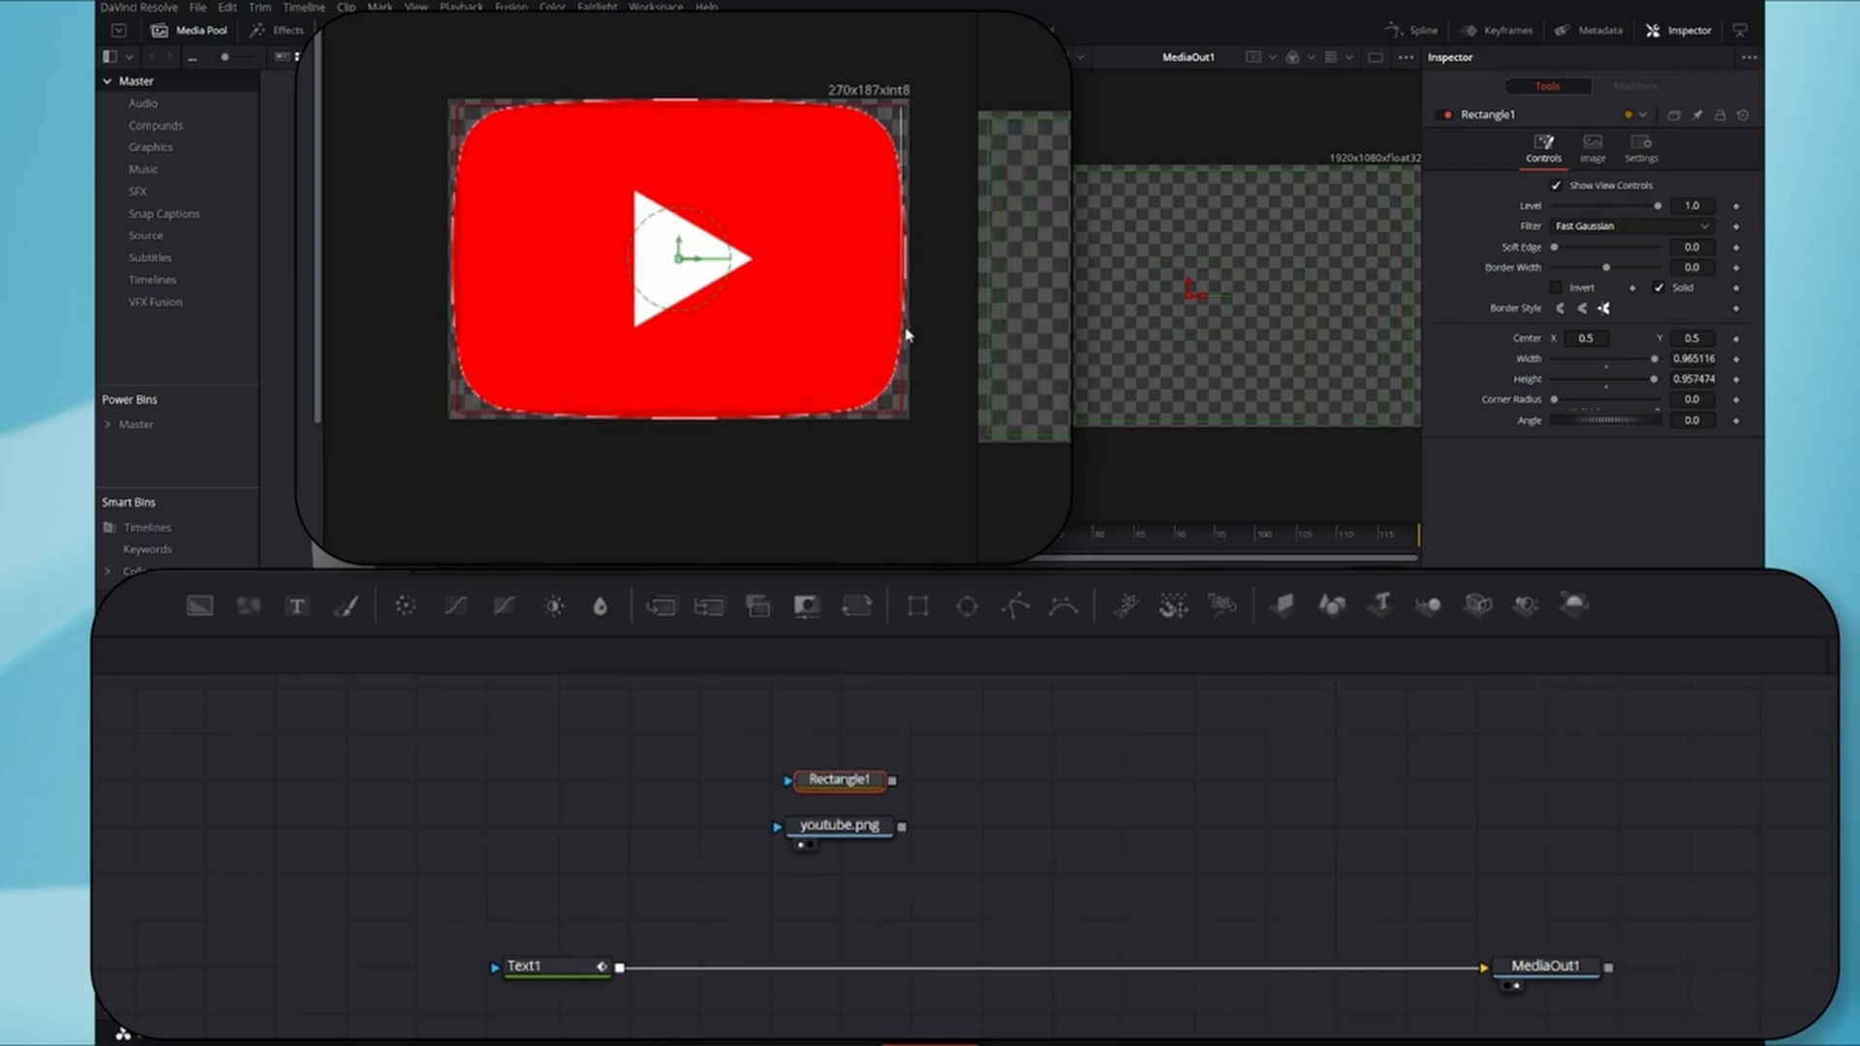
left_click_drag(892, 780, 864, 833)
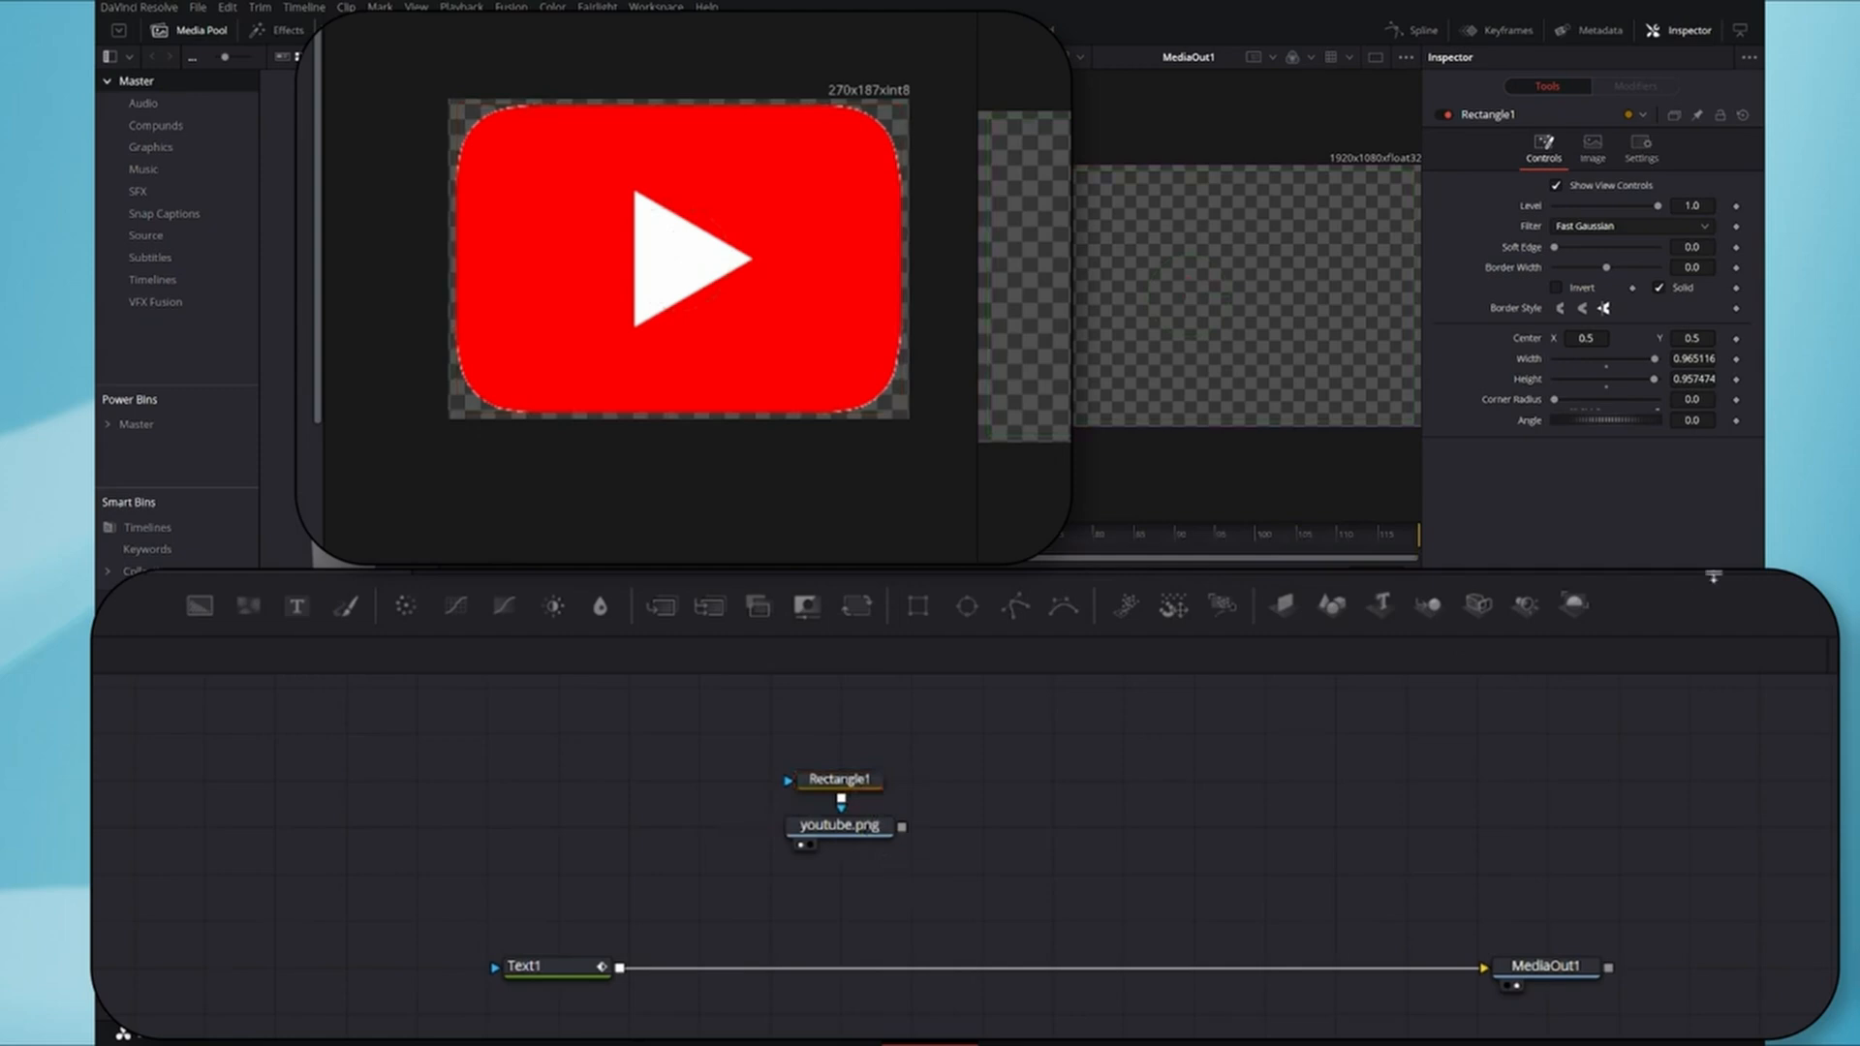
- Set the Rectangle mask's Corner Radius to 0.551 and move the mask and youtube.png nodes farther above the Text1 connection
left_click(839, 825)
left_click(839, 779)
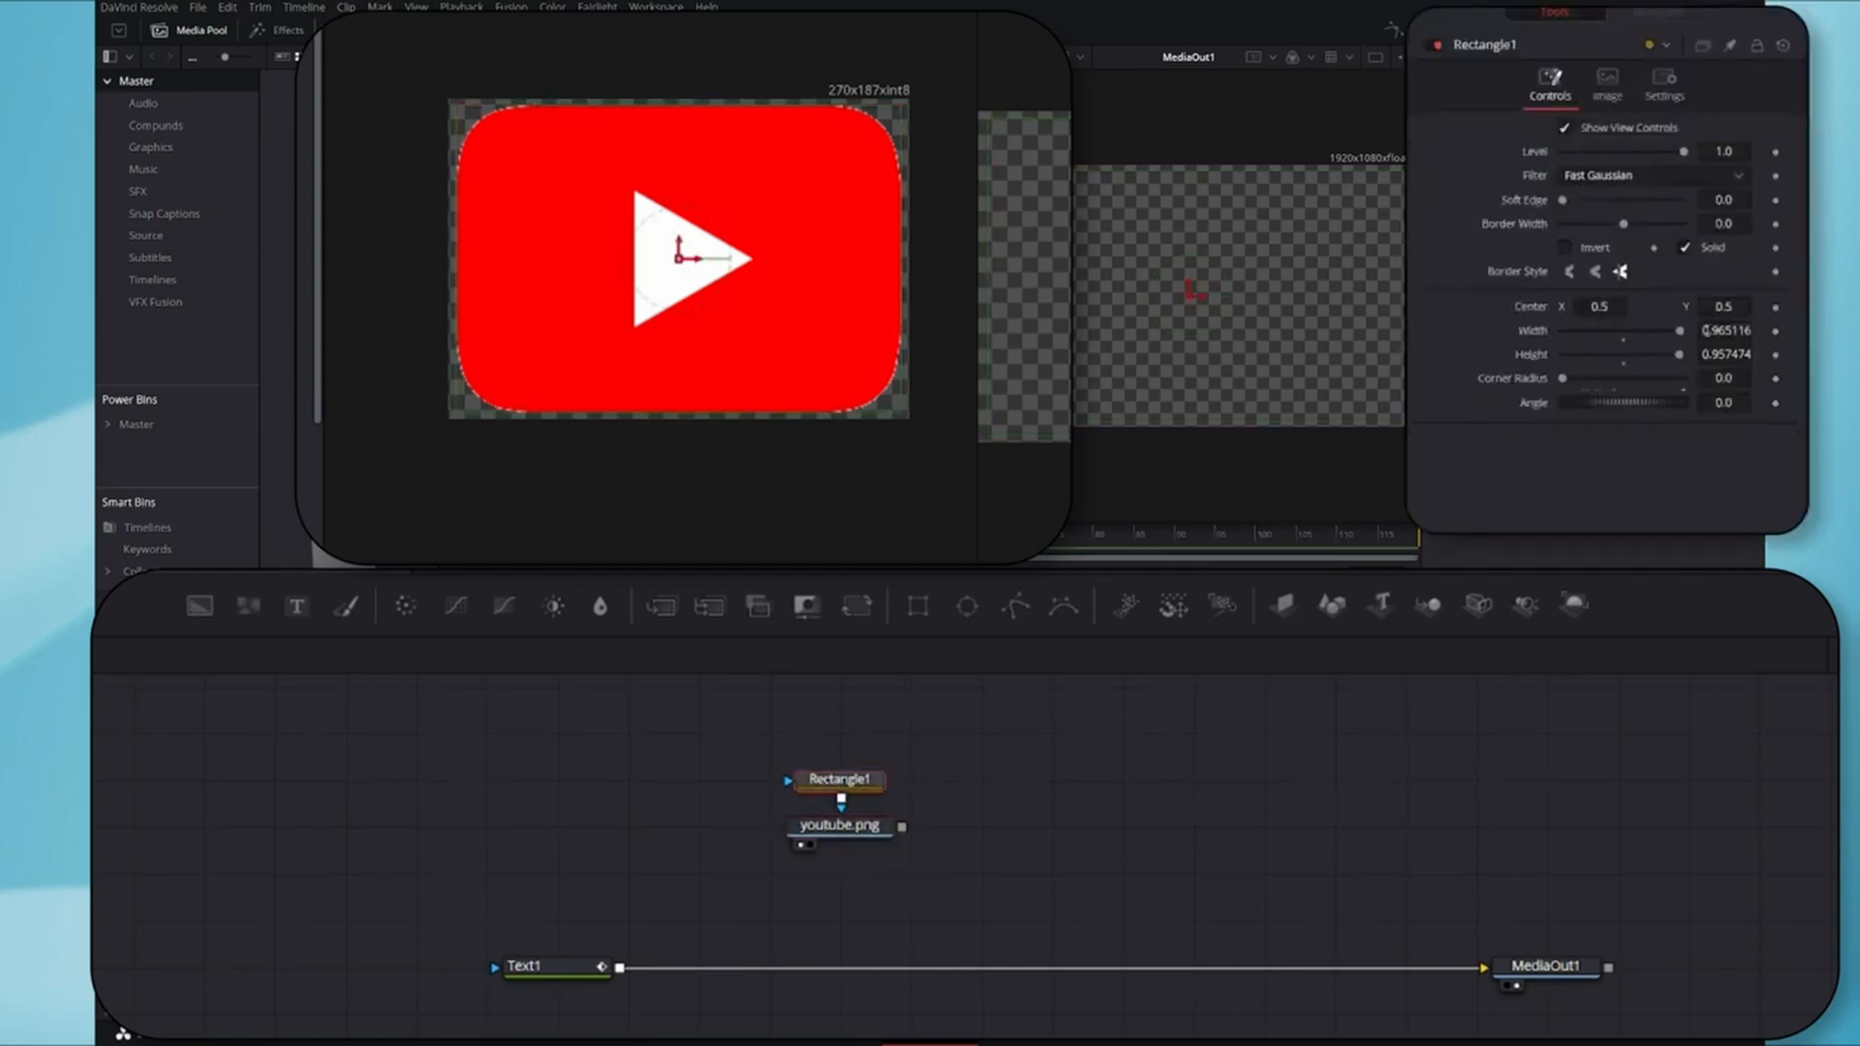
left_click_drag(1567, 383, 1635, 392)
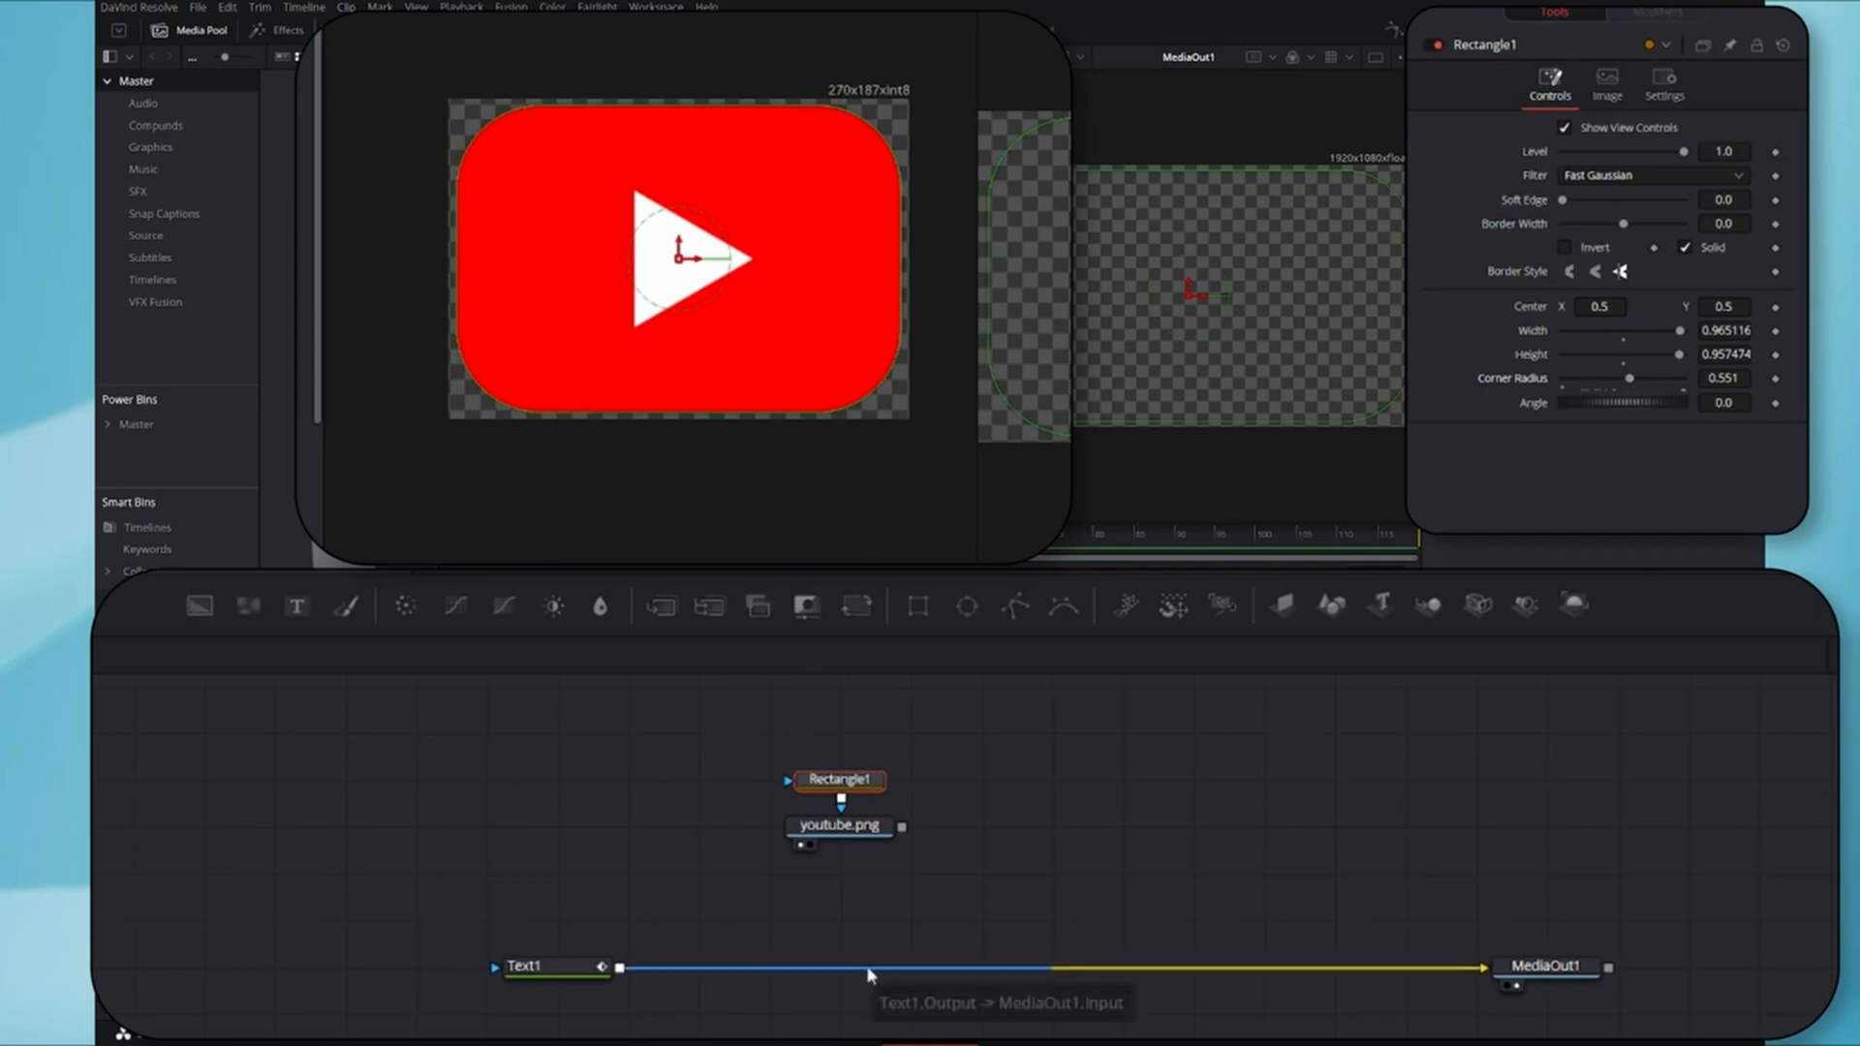
left_click_drag(961, 761, 821, 798)
left_click(914, 839)
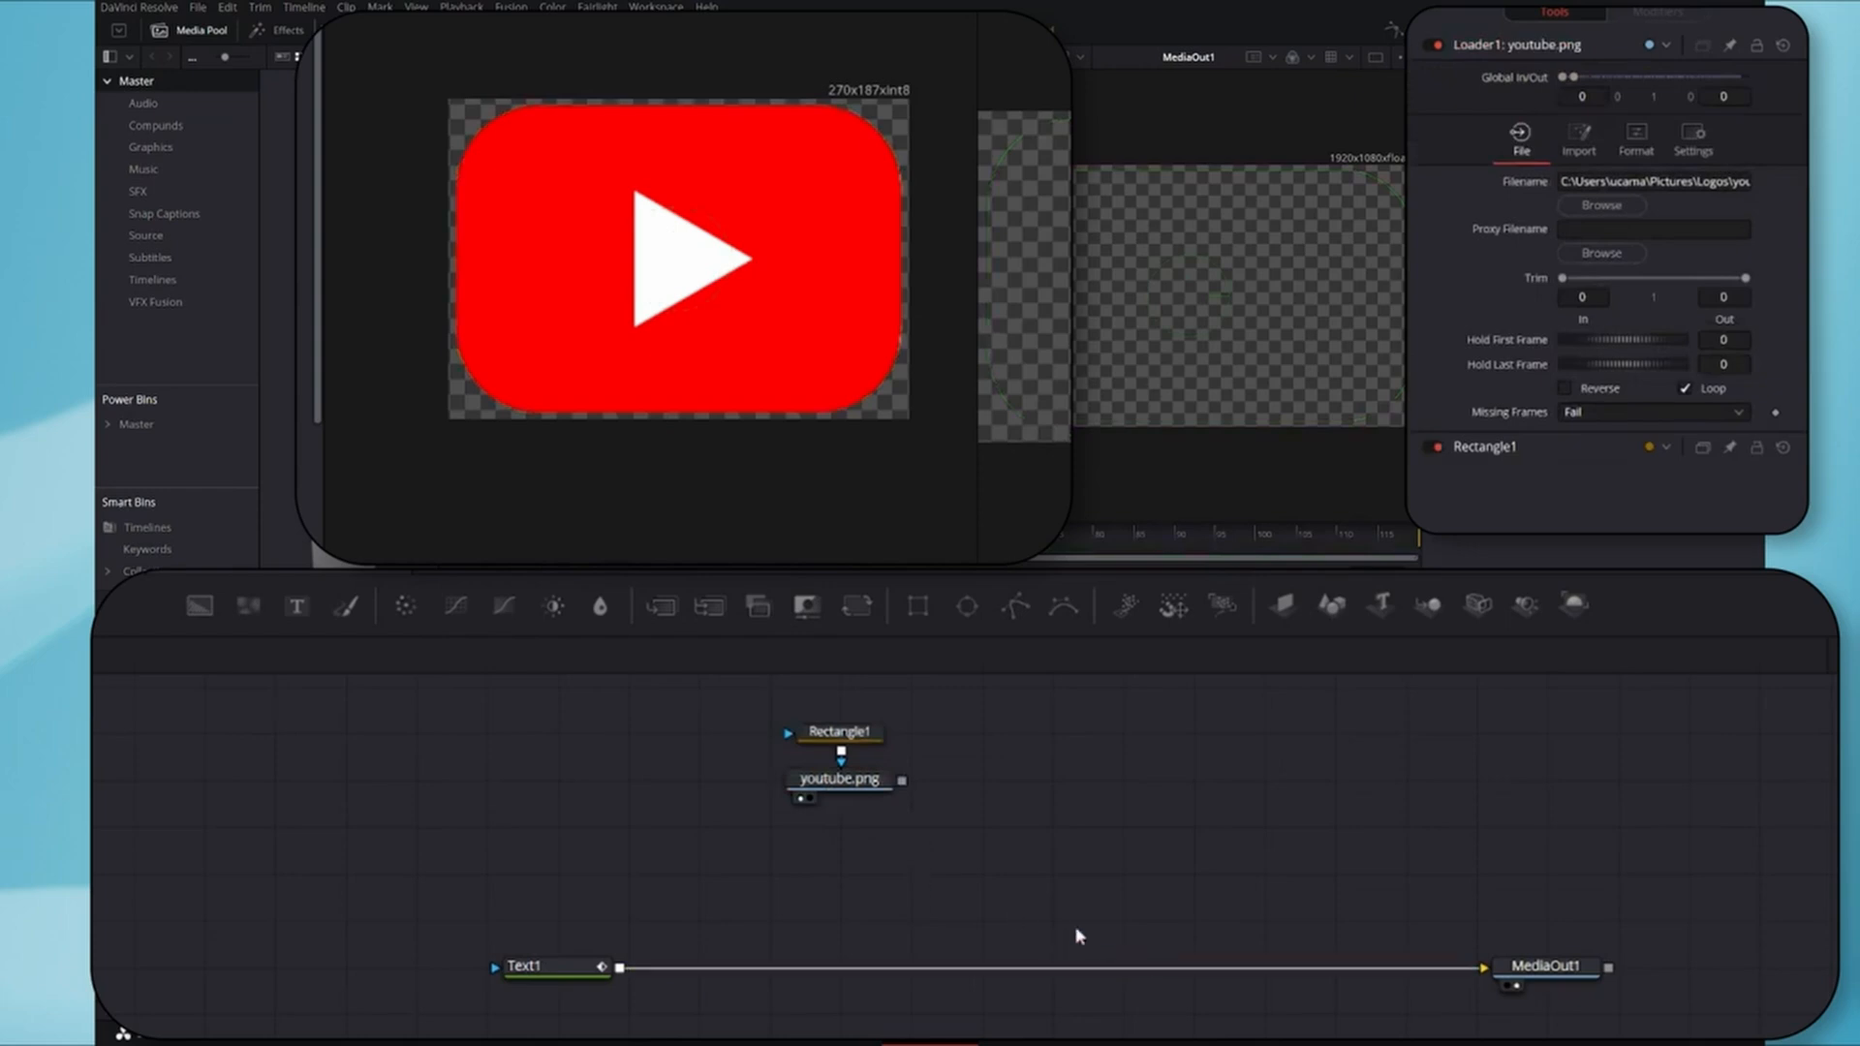
- Add a fully transparent Background node beside the logo nodes and show its image resolution settings
left_click_drag(200, 606, 684, 835)
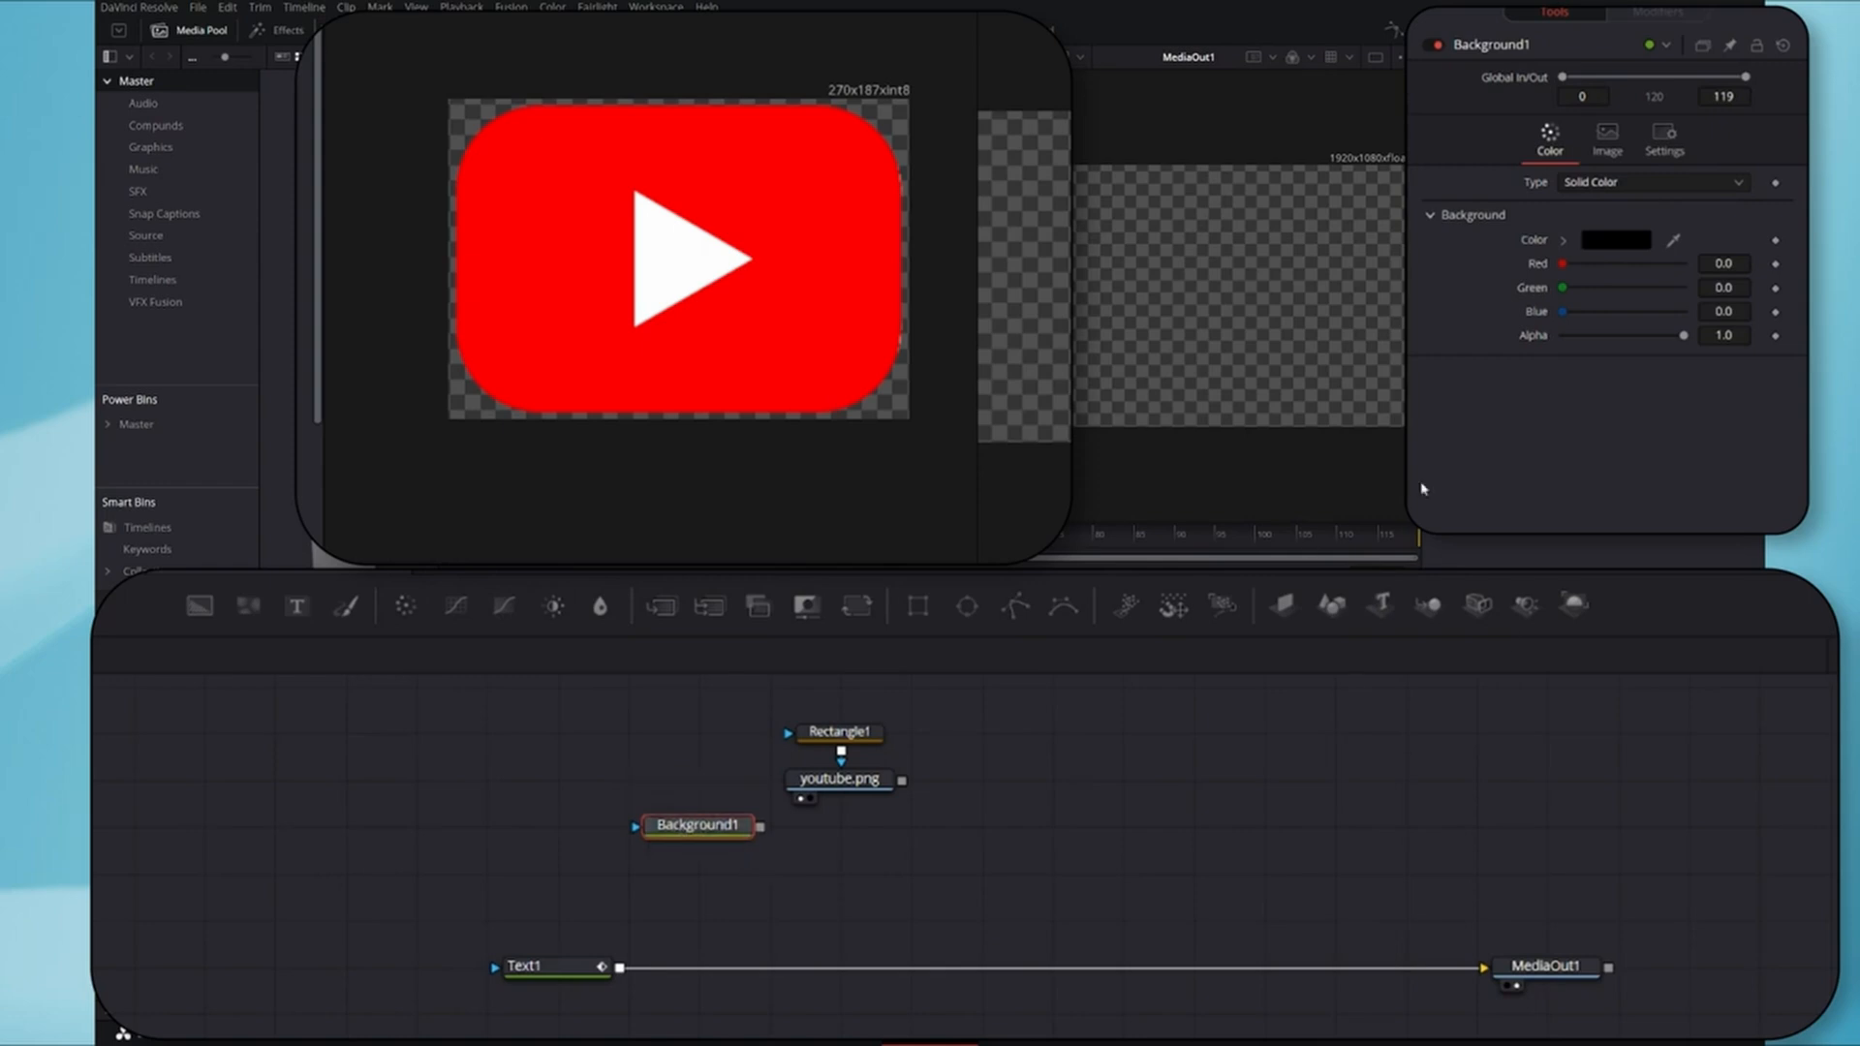
left_click_drag(1682, 341, 1540, 368)
left_click(1606, 137)
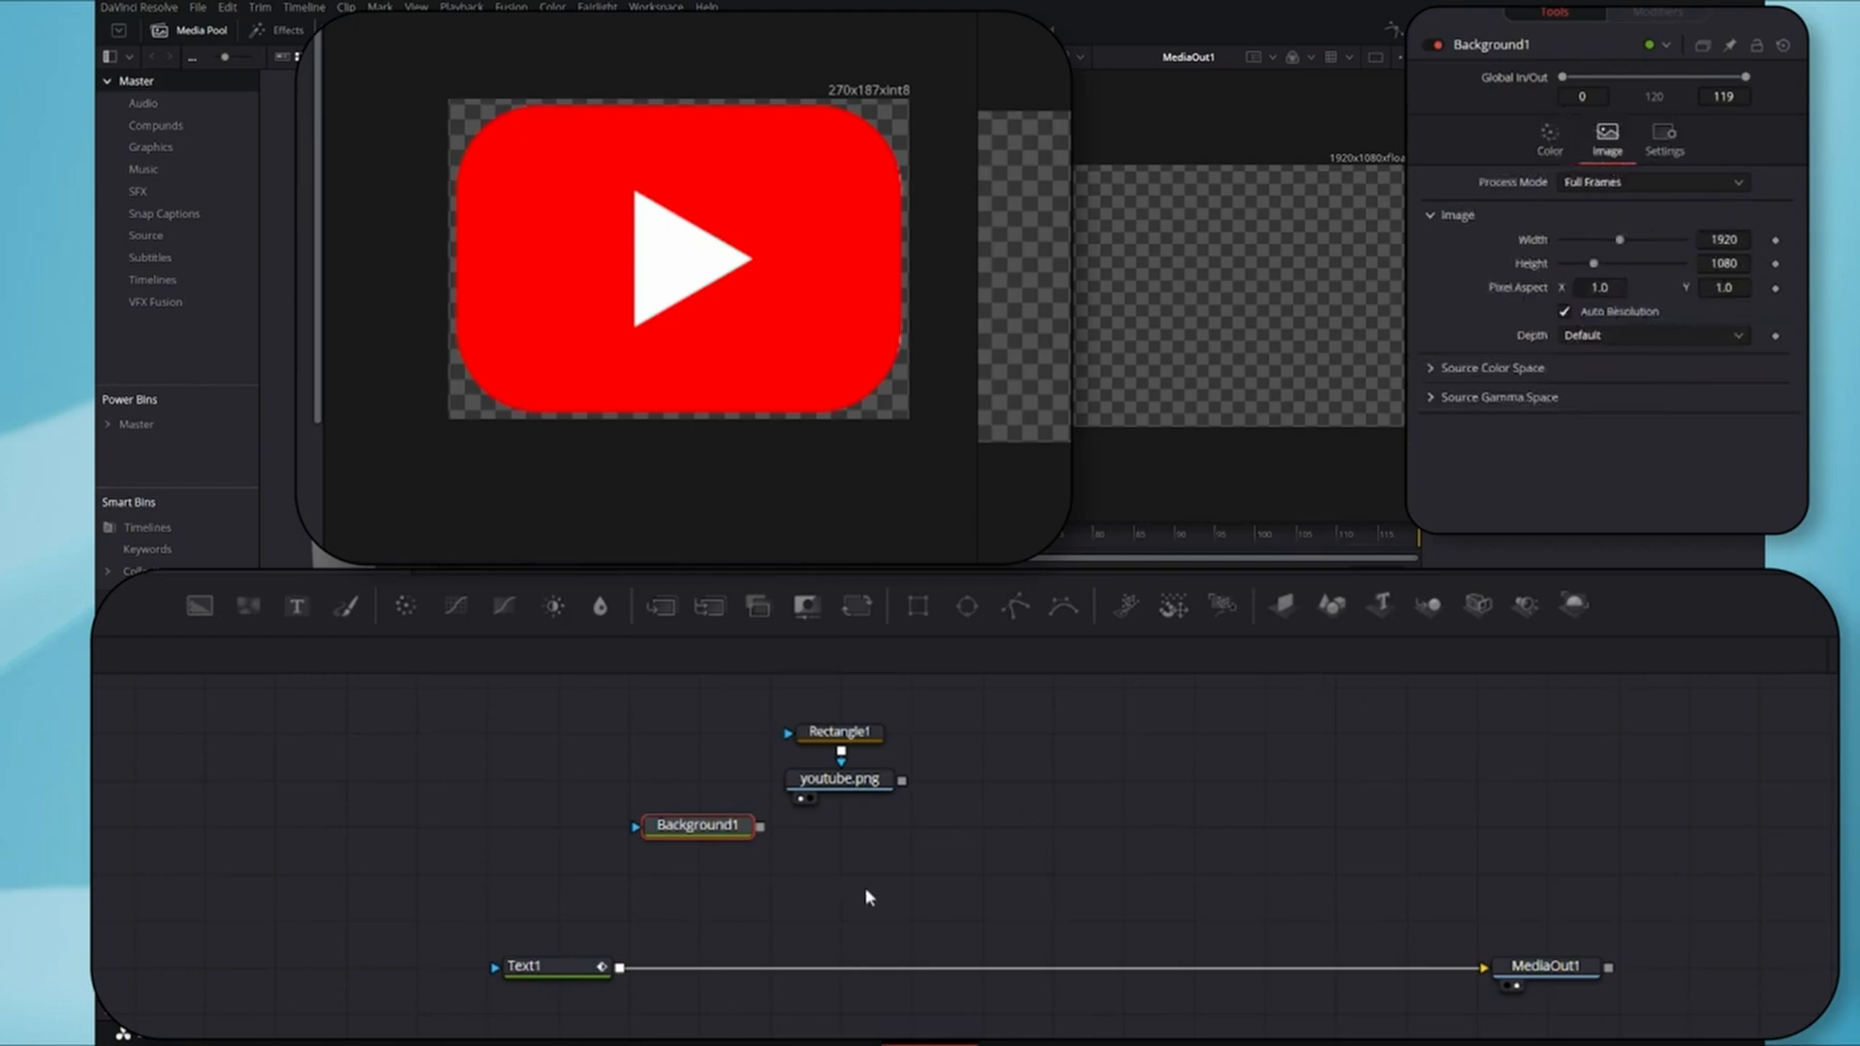
- Merge the youtube.png node with the Background and swap the merge's inputs so the logo is the foreground
left_click_drag(900, 792, 903, 781)
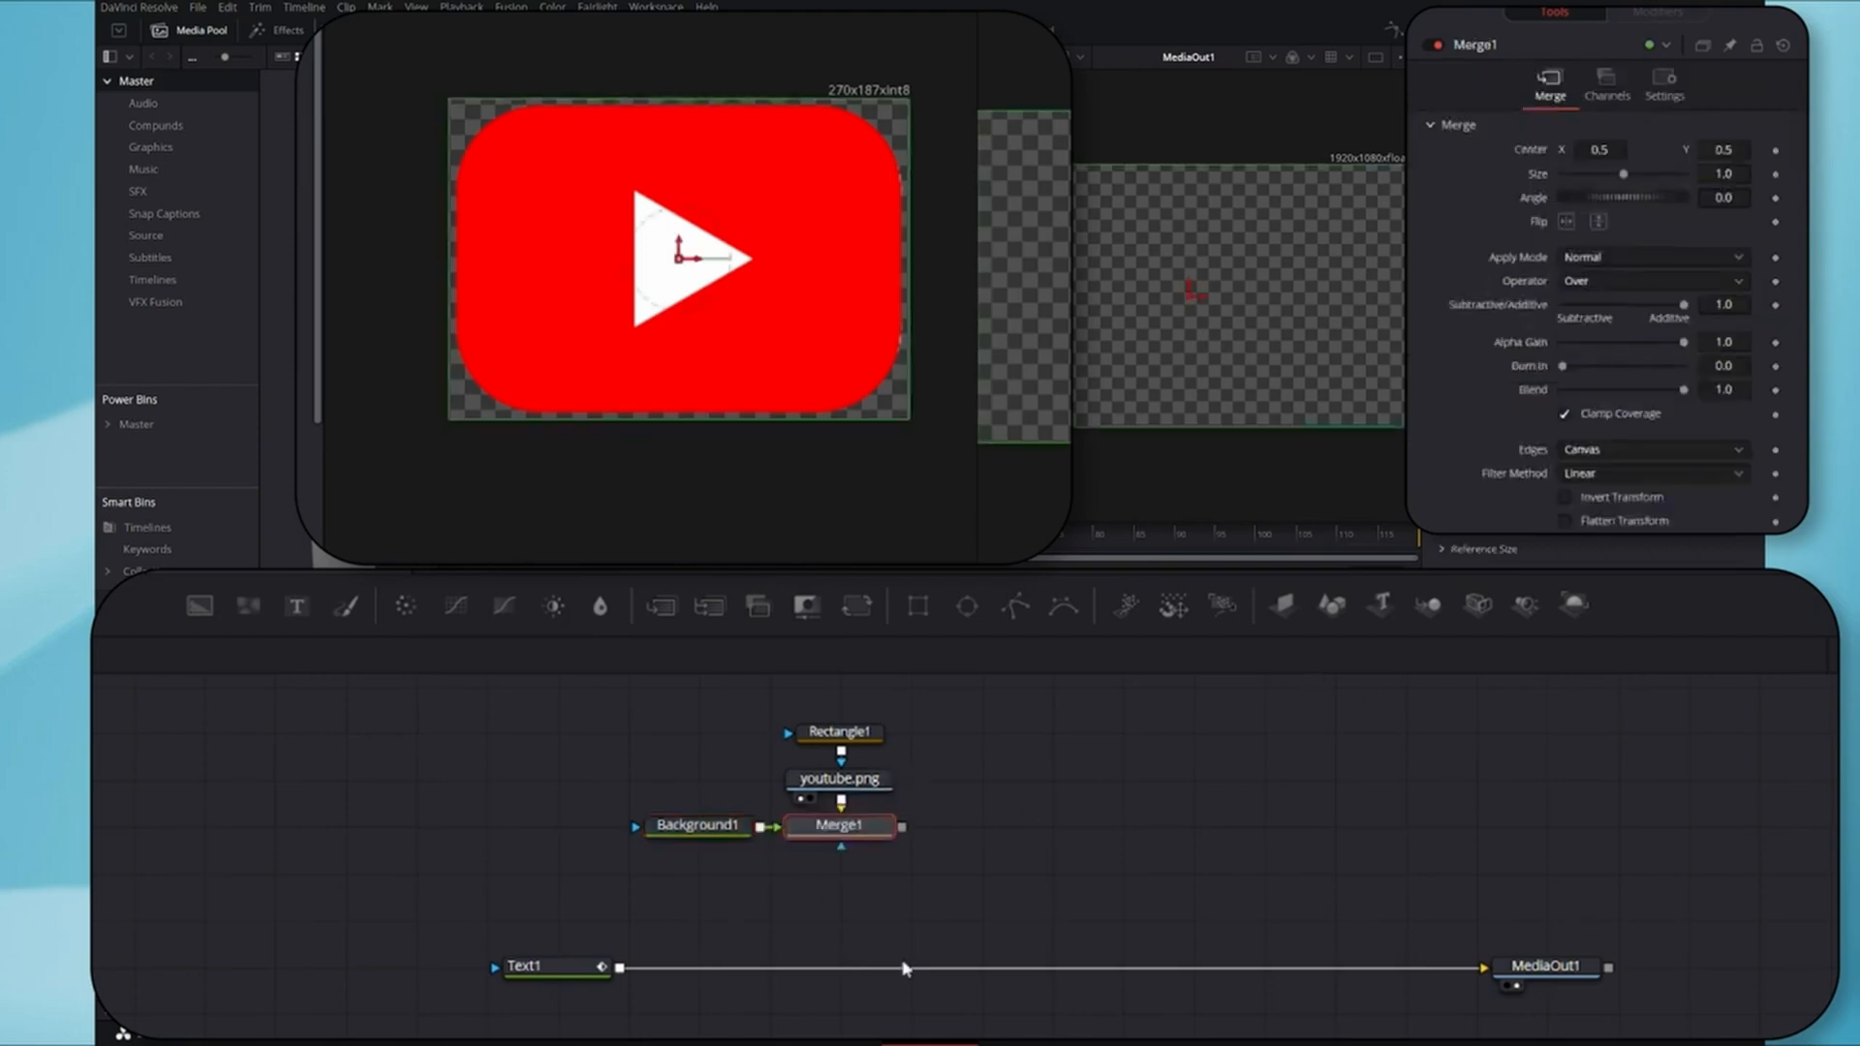
right_click(850, 831)
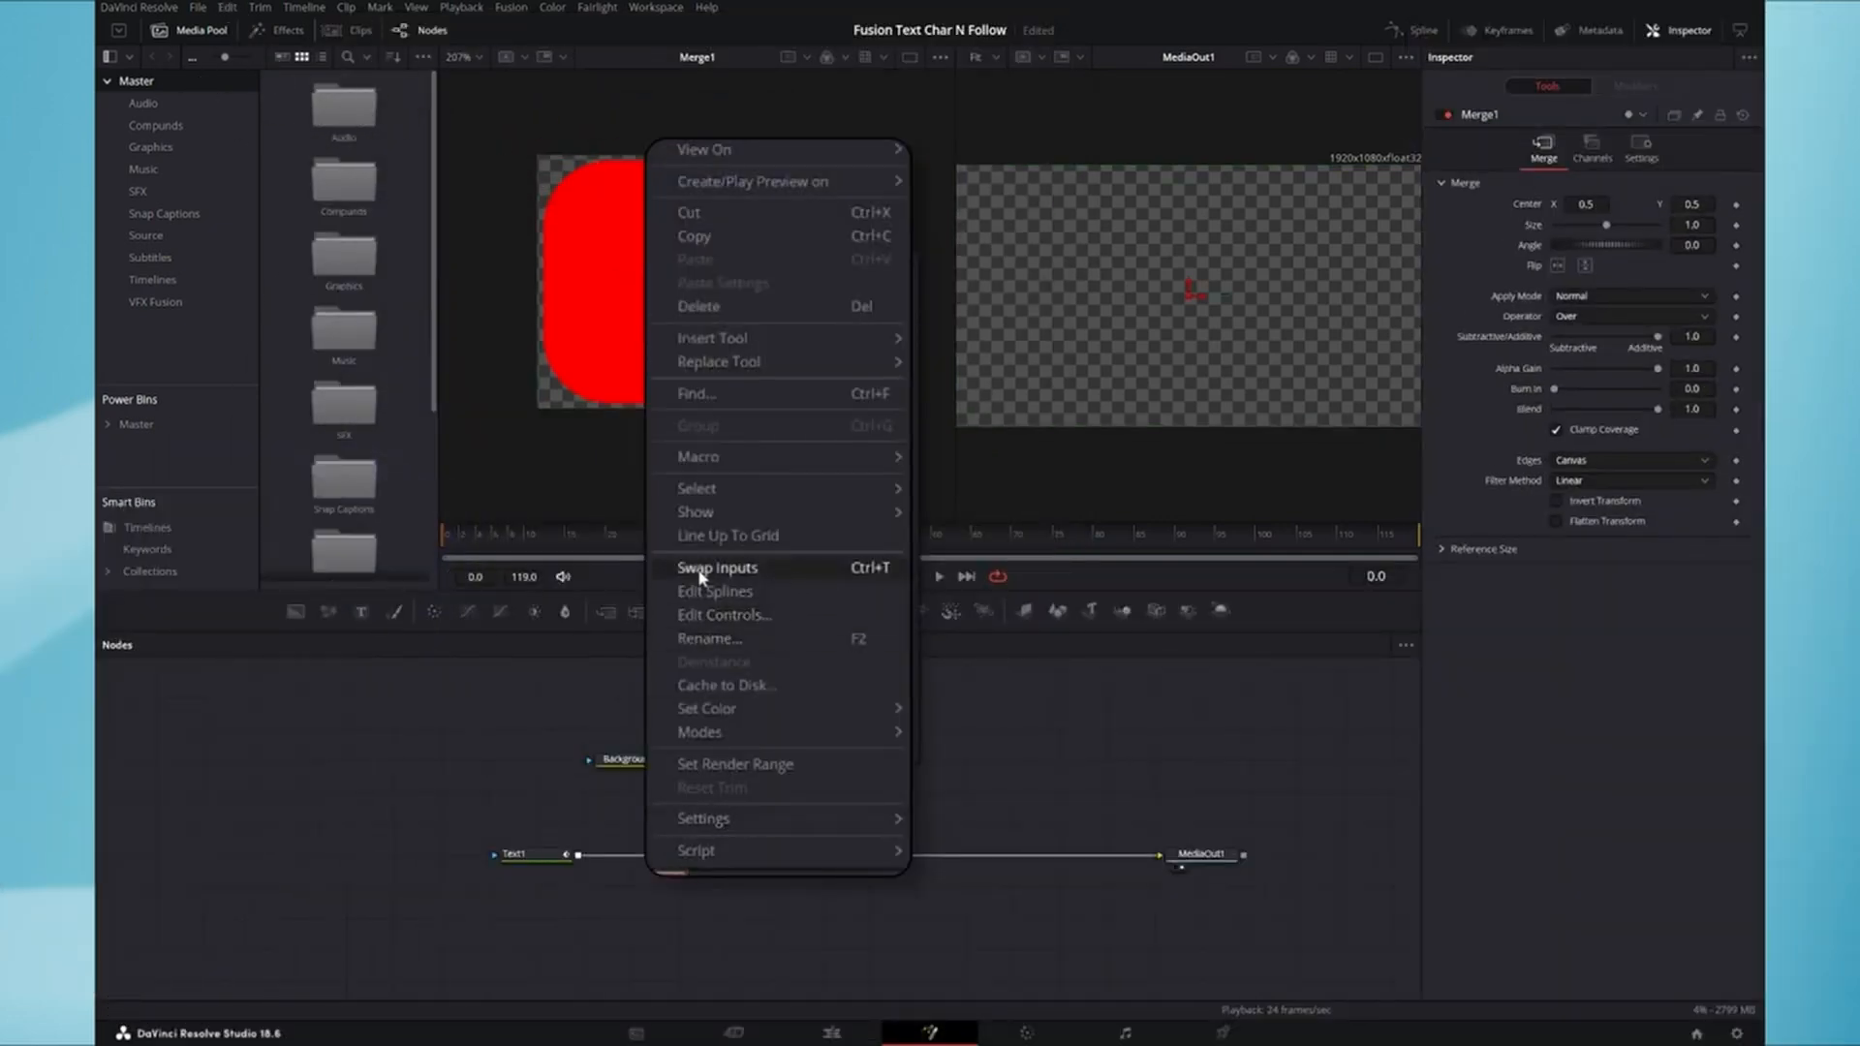
left_click(865, 571)
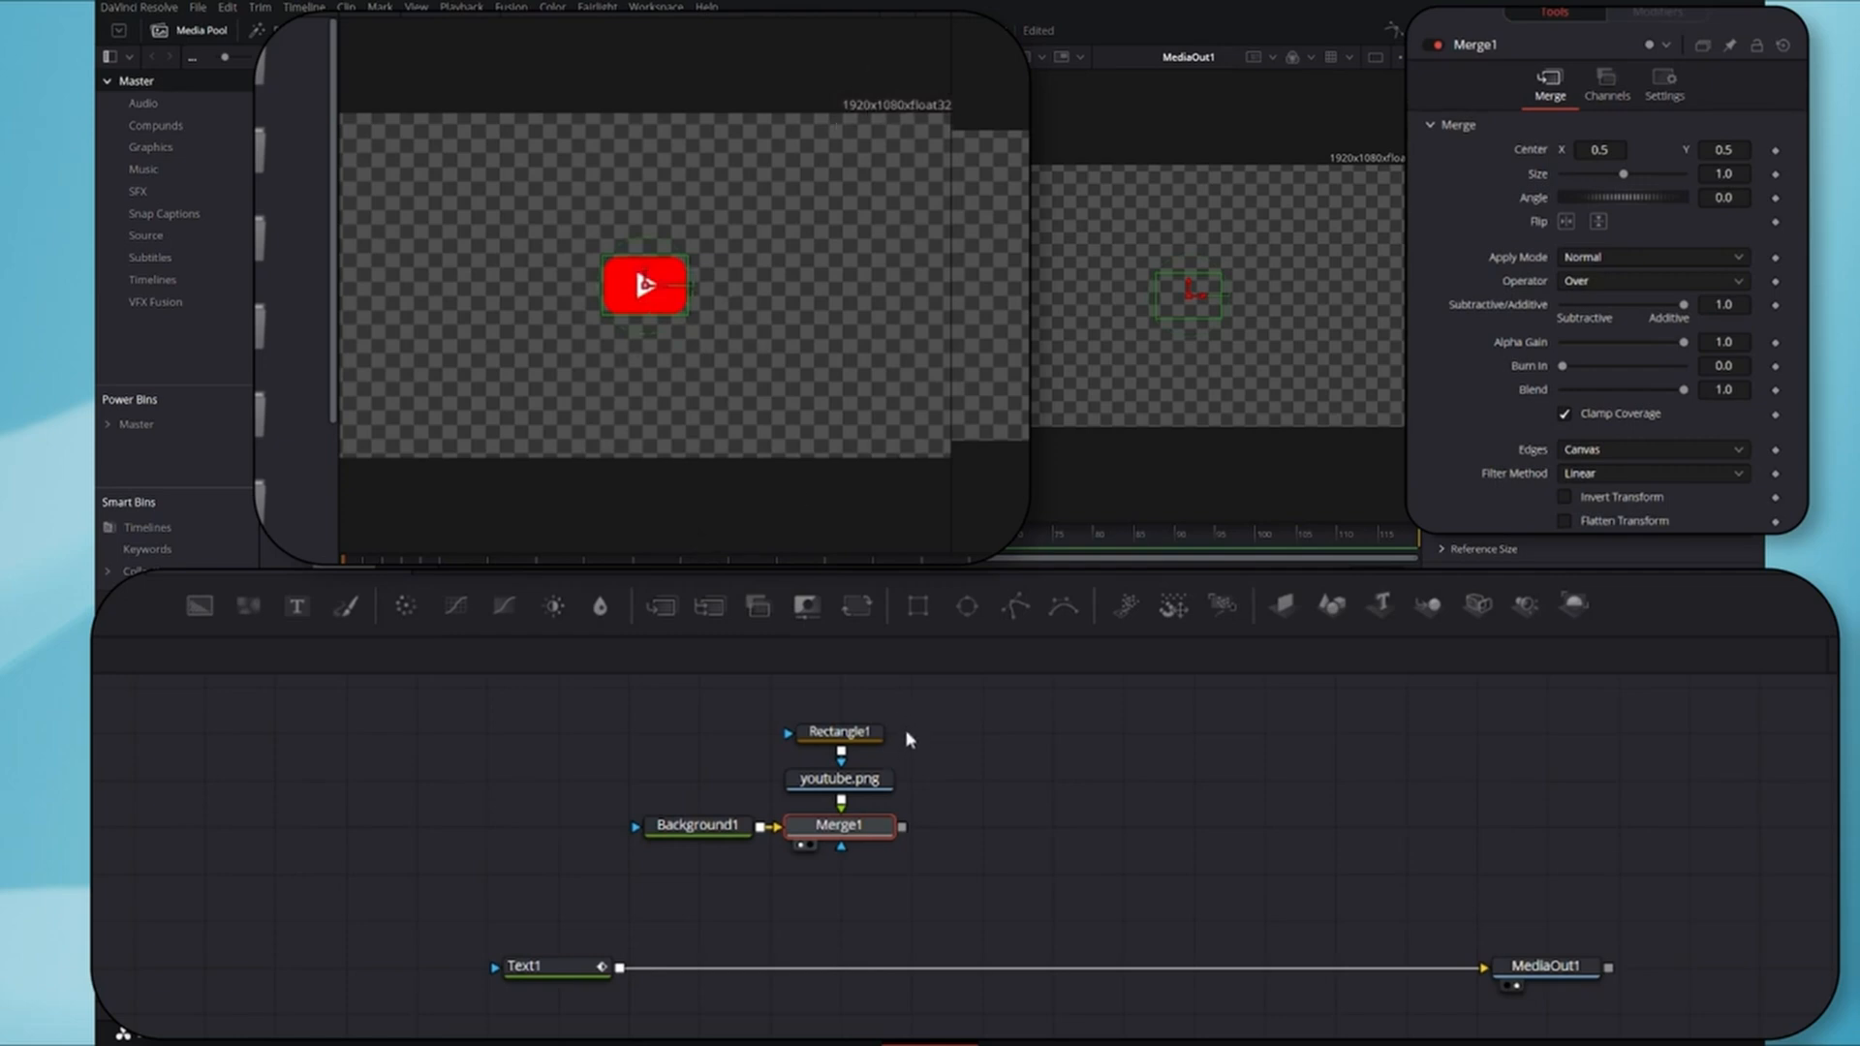
- Merge the logo composite over Text1 ahead of MediaOut1, and select the logo's Merge1 node
left_click_drag(902, 826, 626, 974)
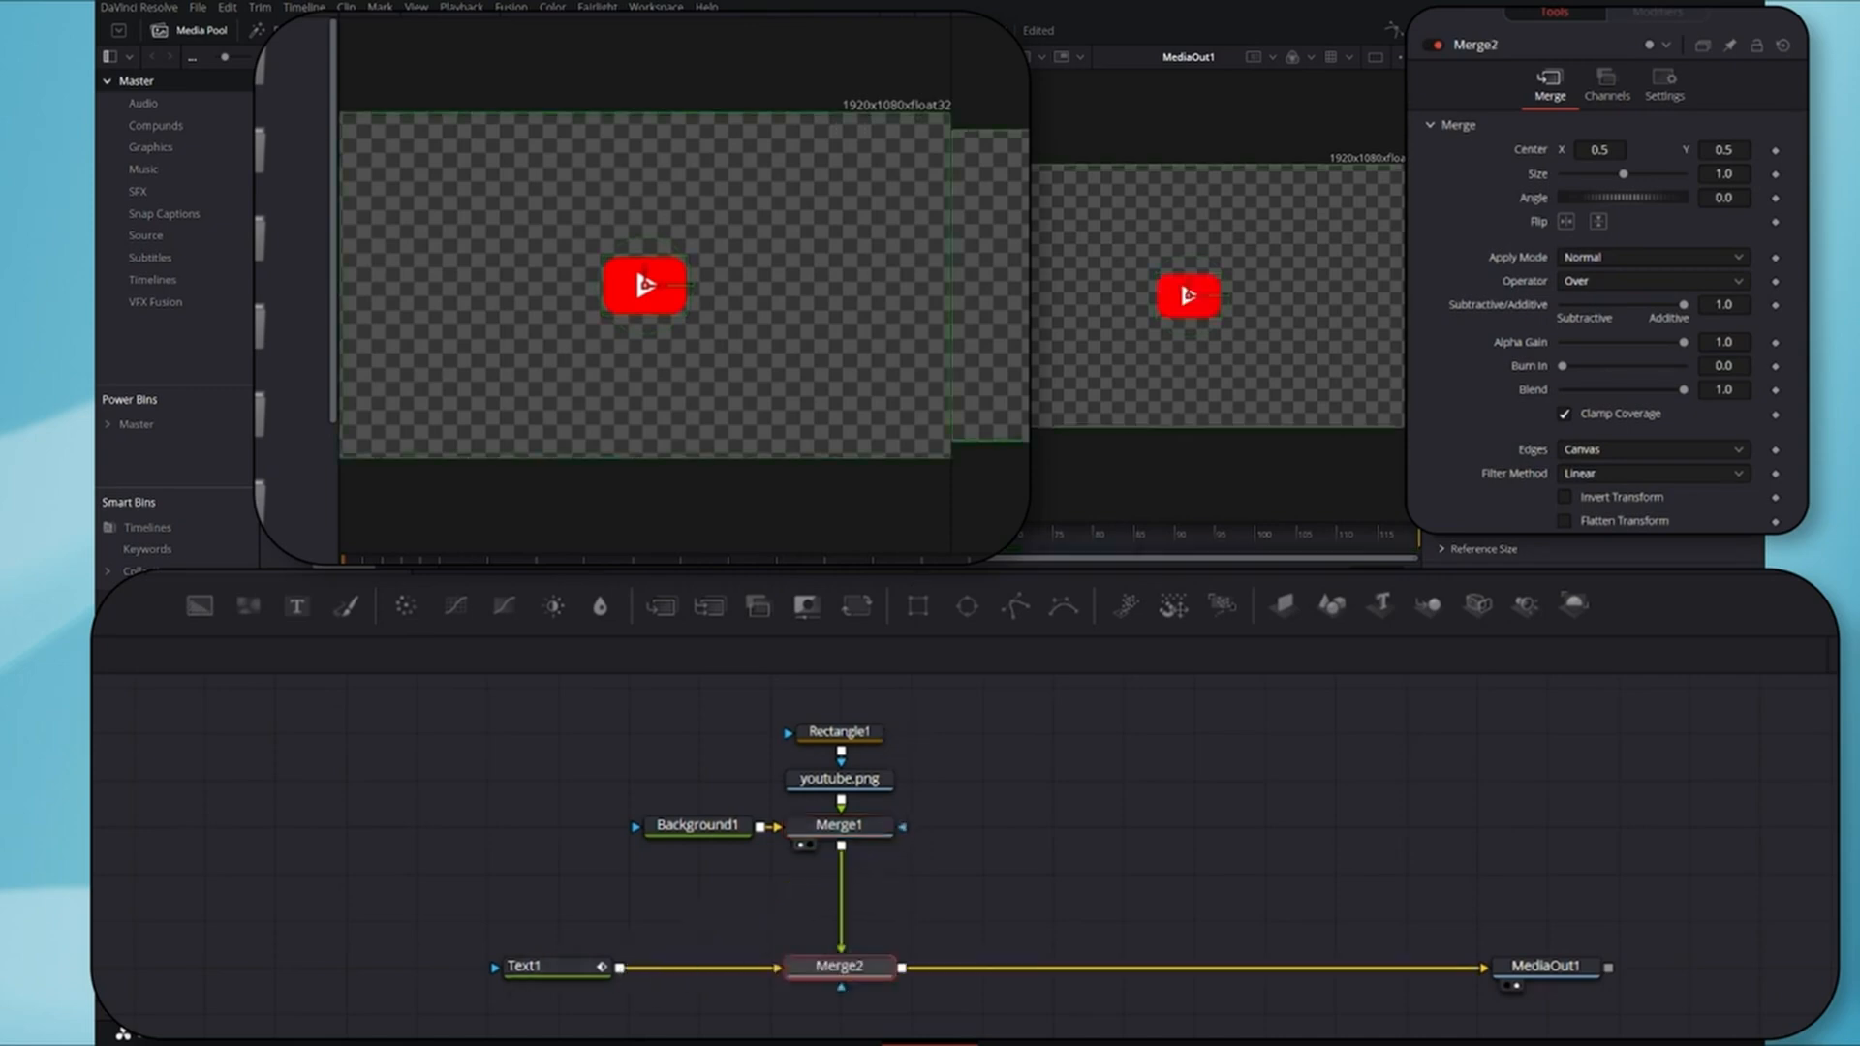
left_click(857, 835)
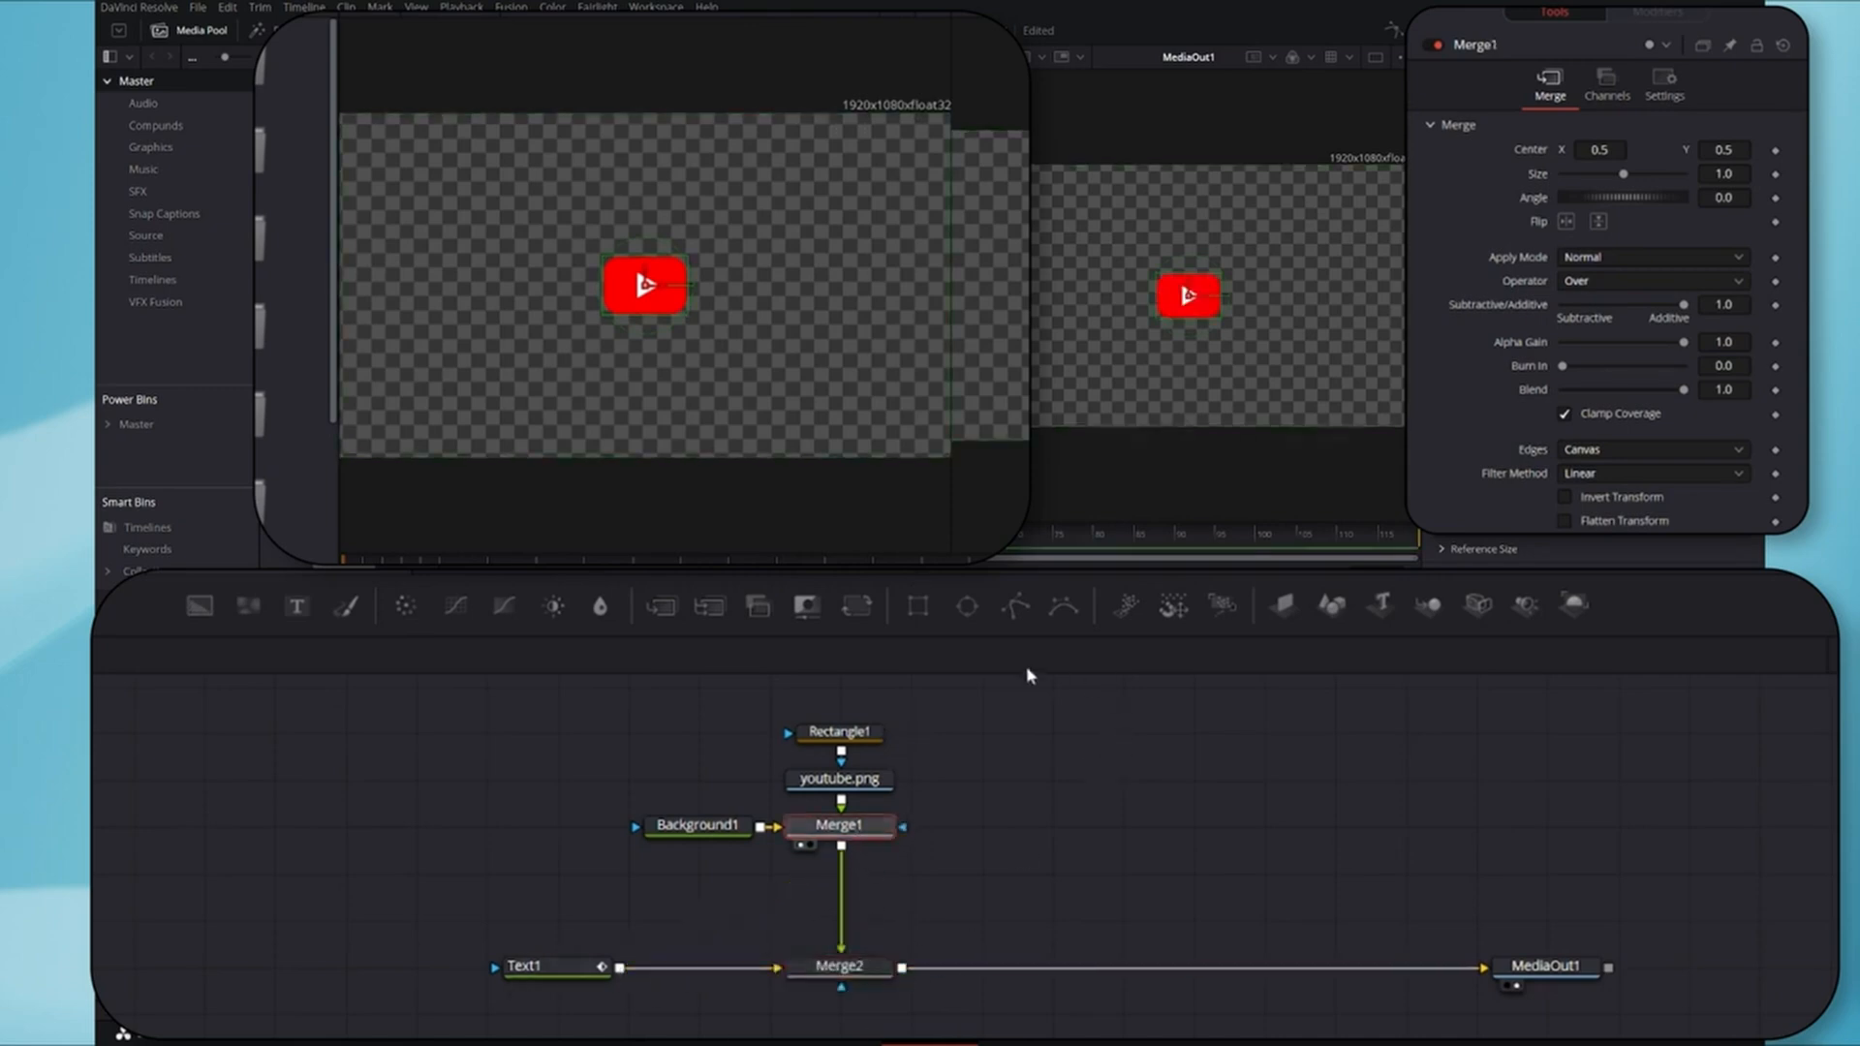
- Insert a Transform node after Merge1 and keyframe its Center at frame 5 with X at 1.105, placing the logo off-screen
left_click(857, 606)
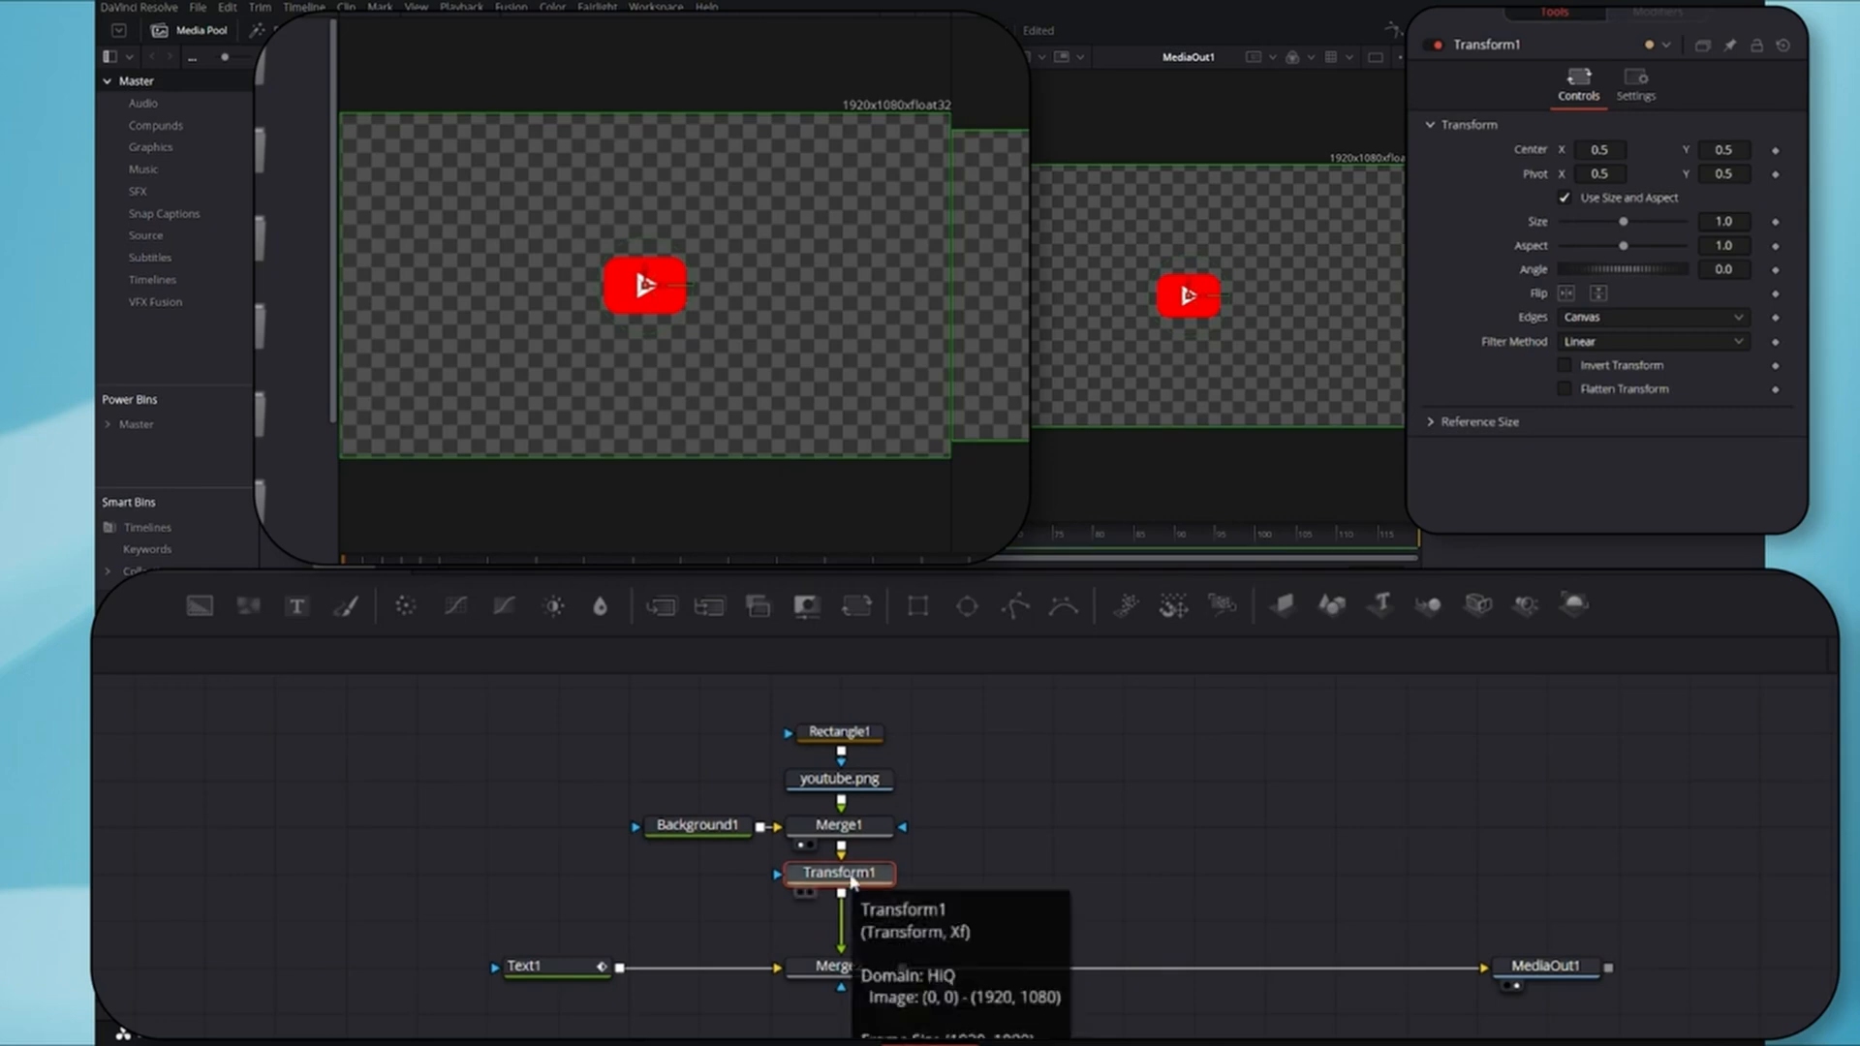
left_click_drag(364, 540, 420, 547)
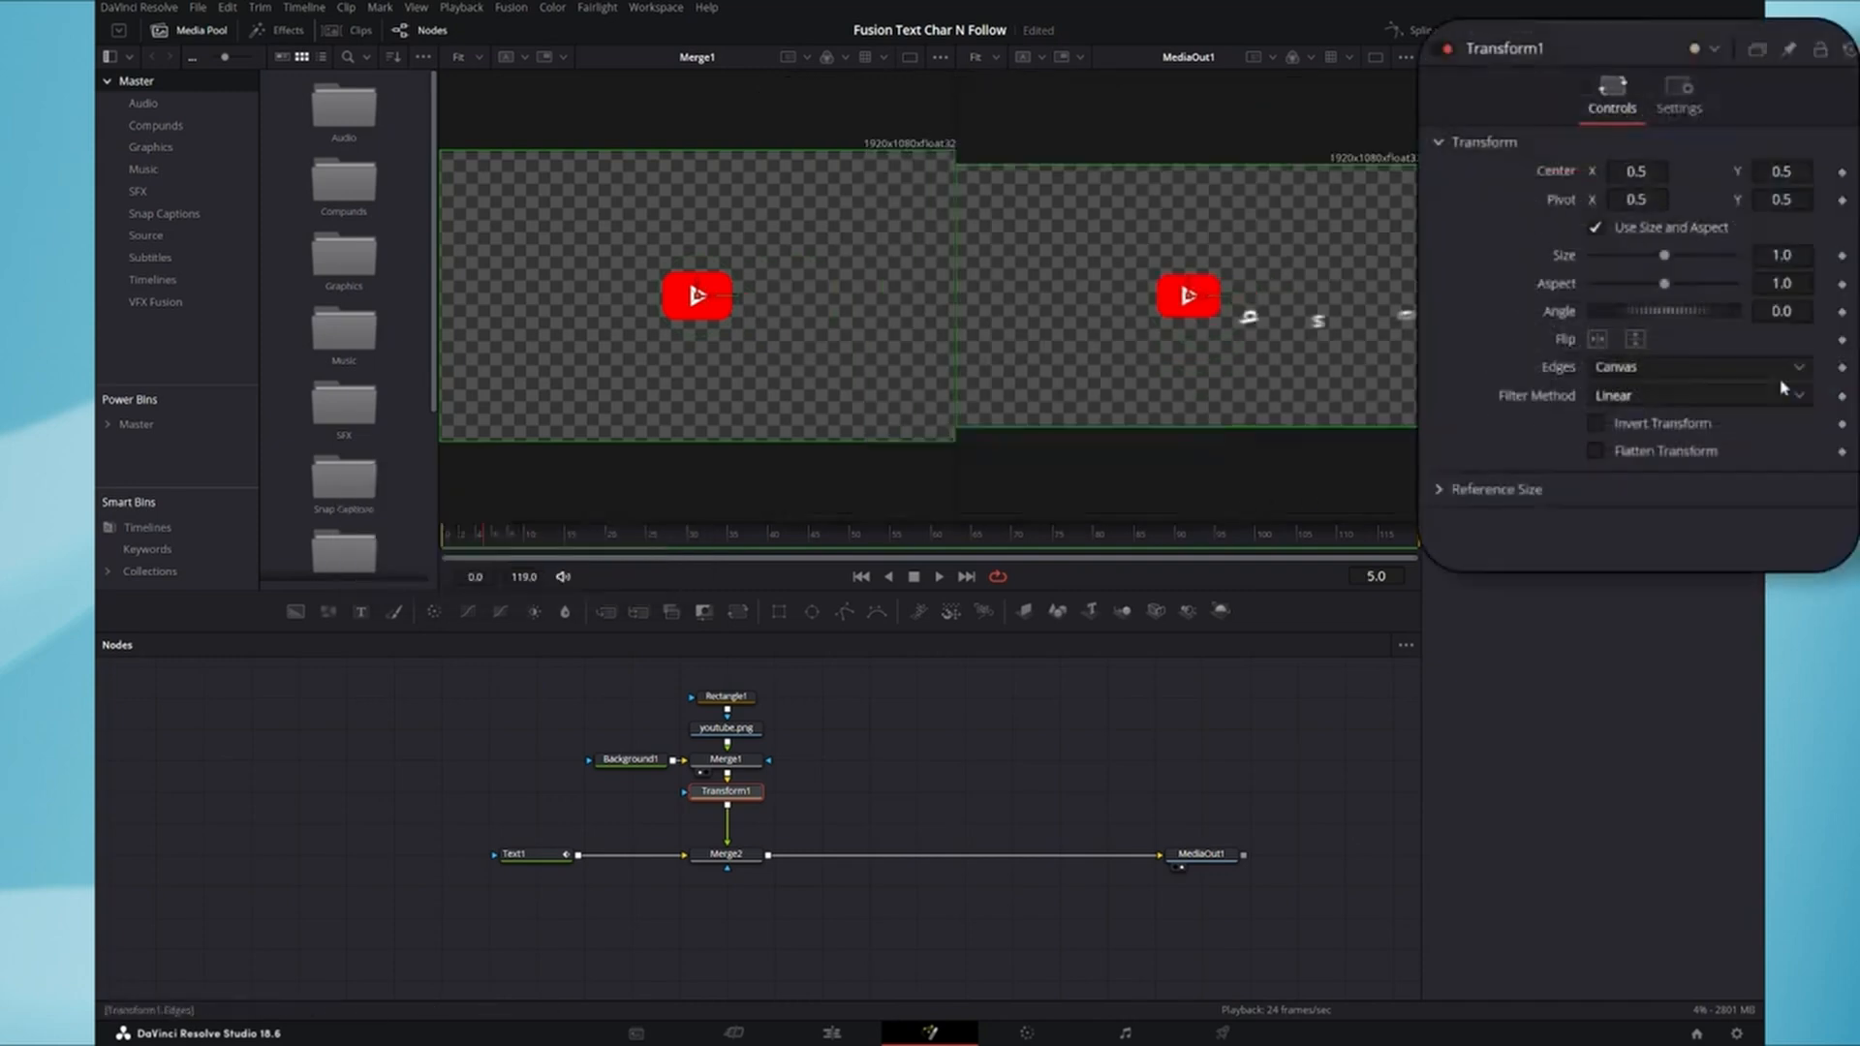
left_click(1842, 173)
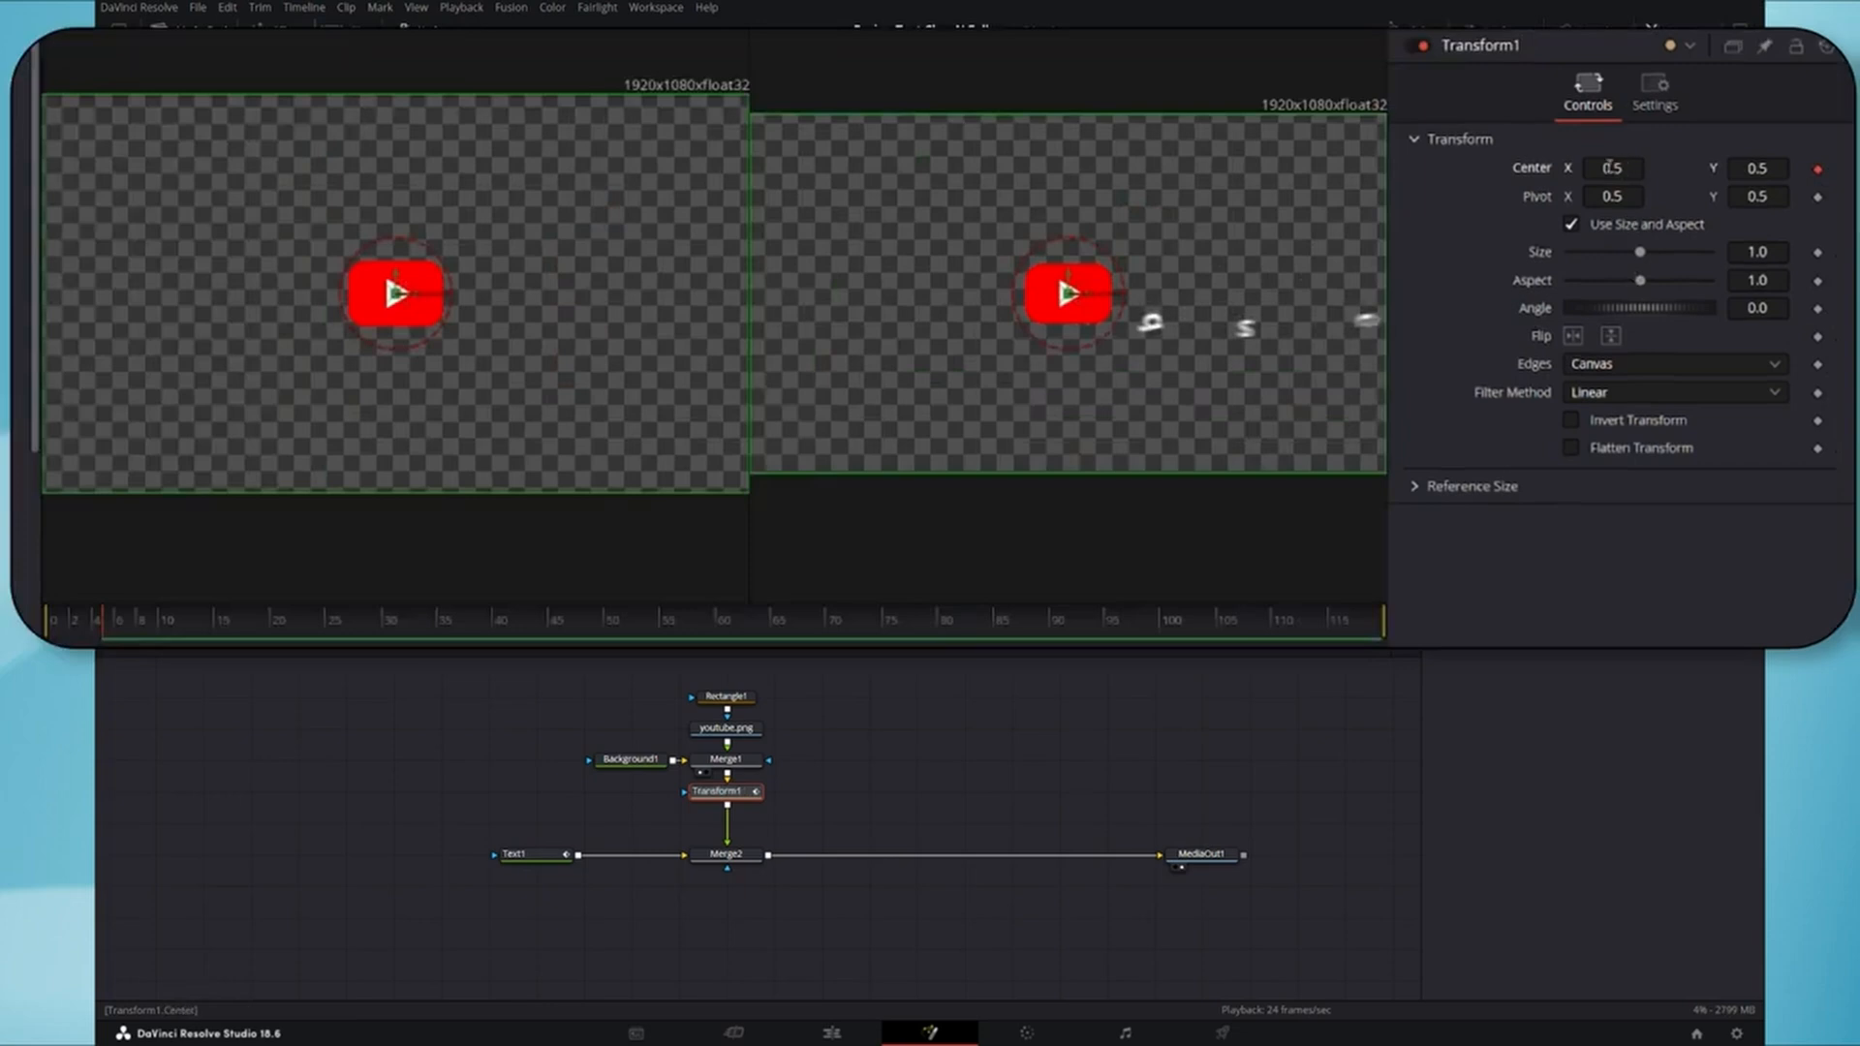
mouse_move(1631, 170)
left_mouse_down()
mouse_move(1821, 170)
mouse_move(1637, 167)
left_mouse_up()
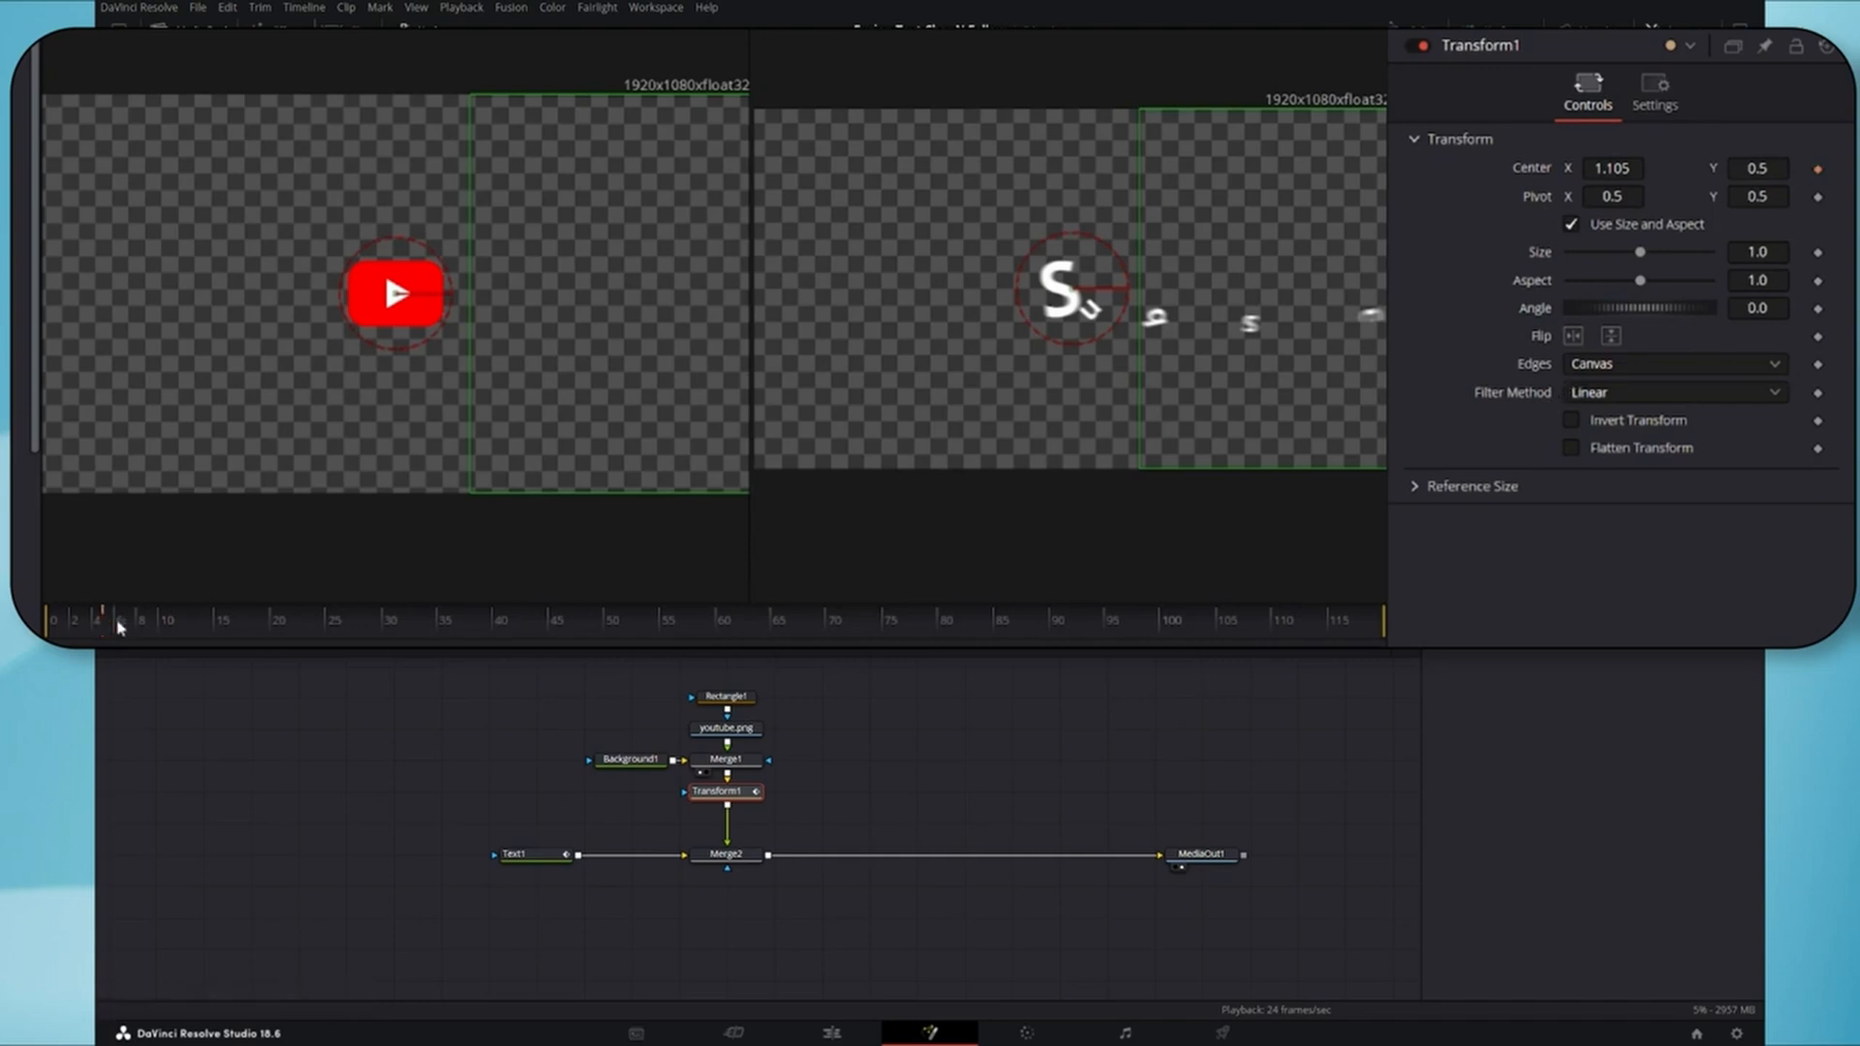
- Keyframe the Transform's Center X at 0.478 on frame 10 so the logo slides in behind the word
left_click(166, 628)
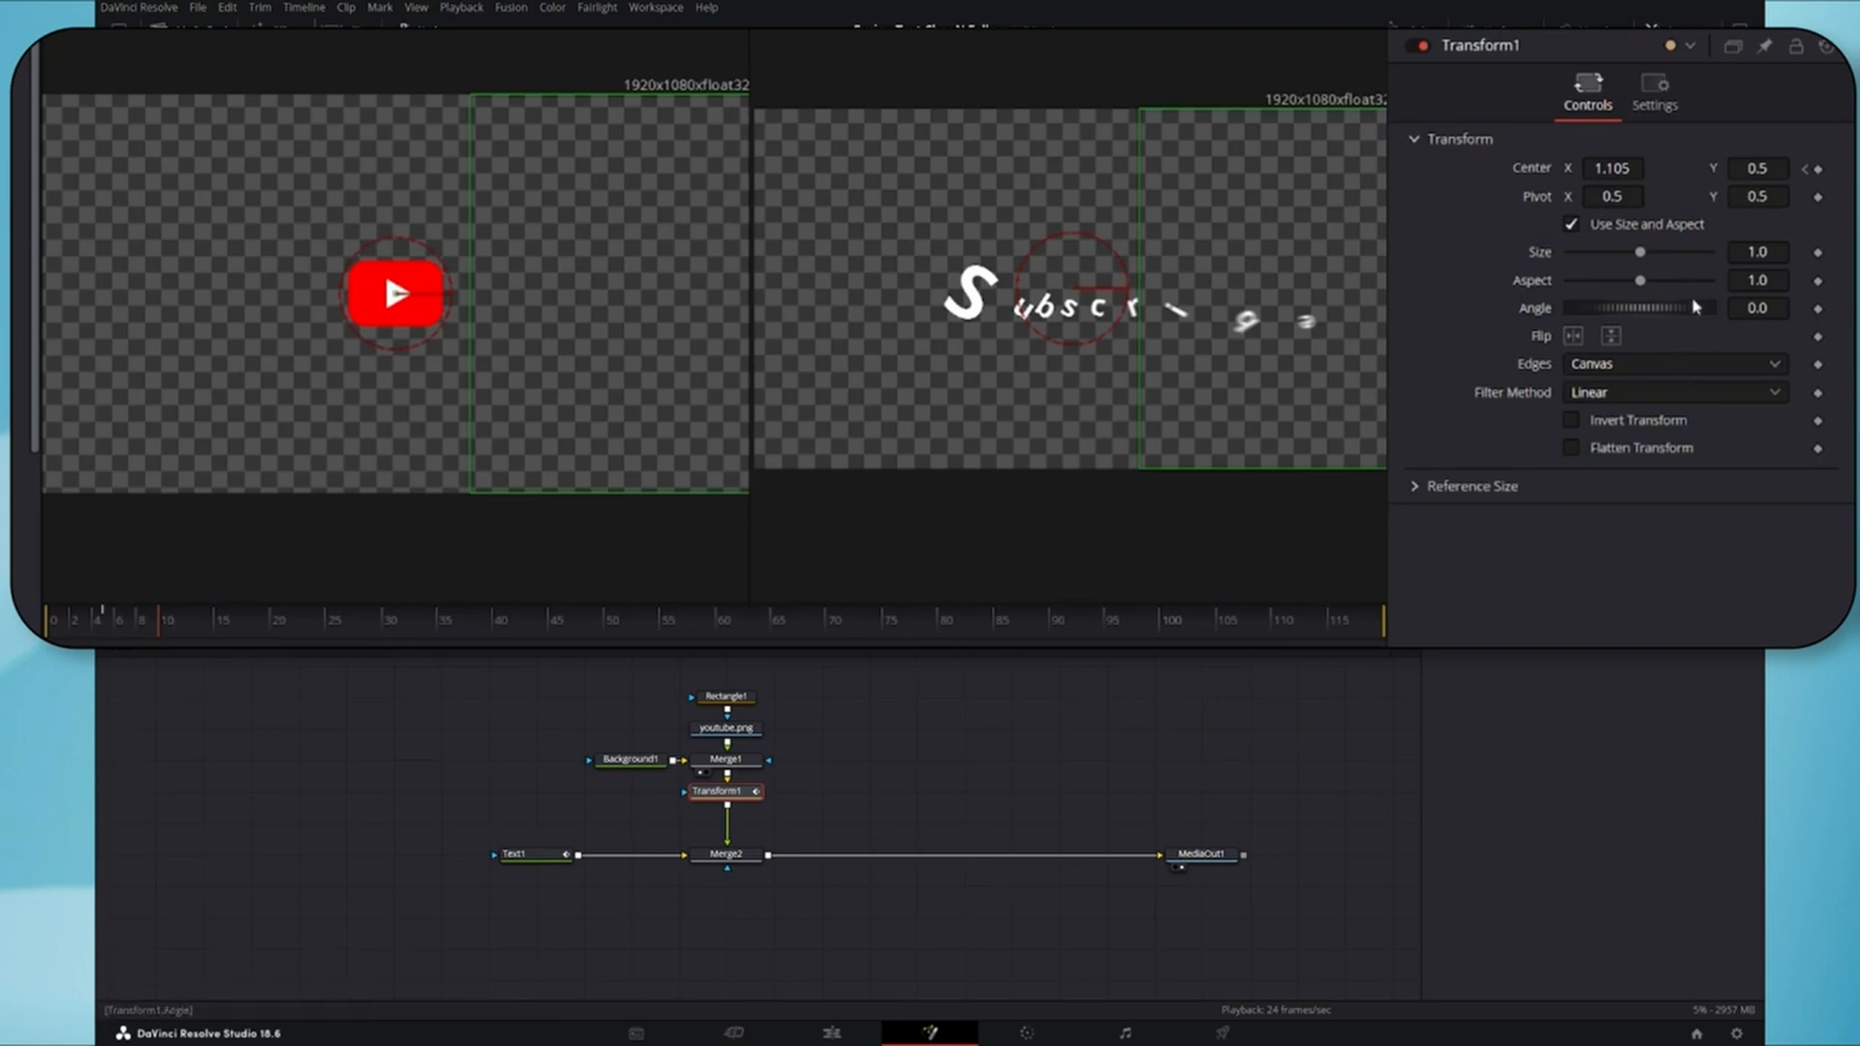
left_click_drag(1613, 167, 1018, 196)
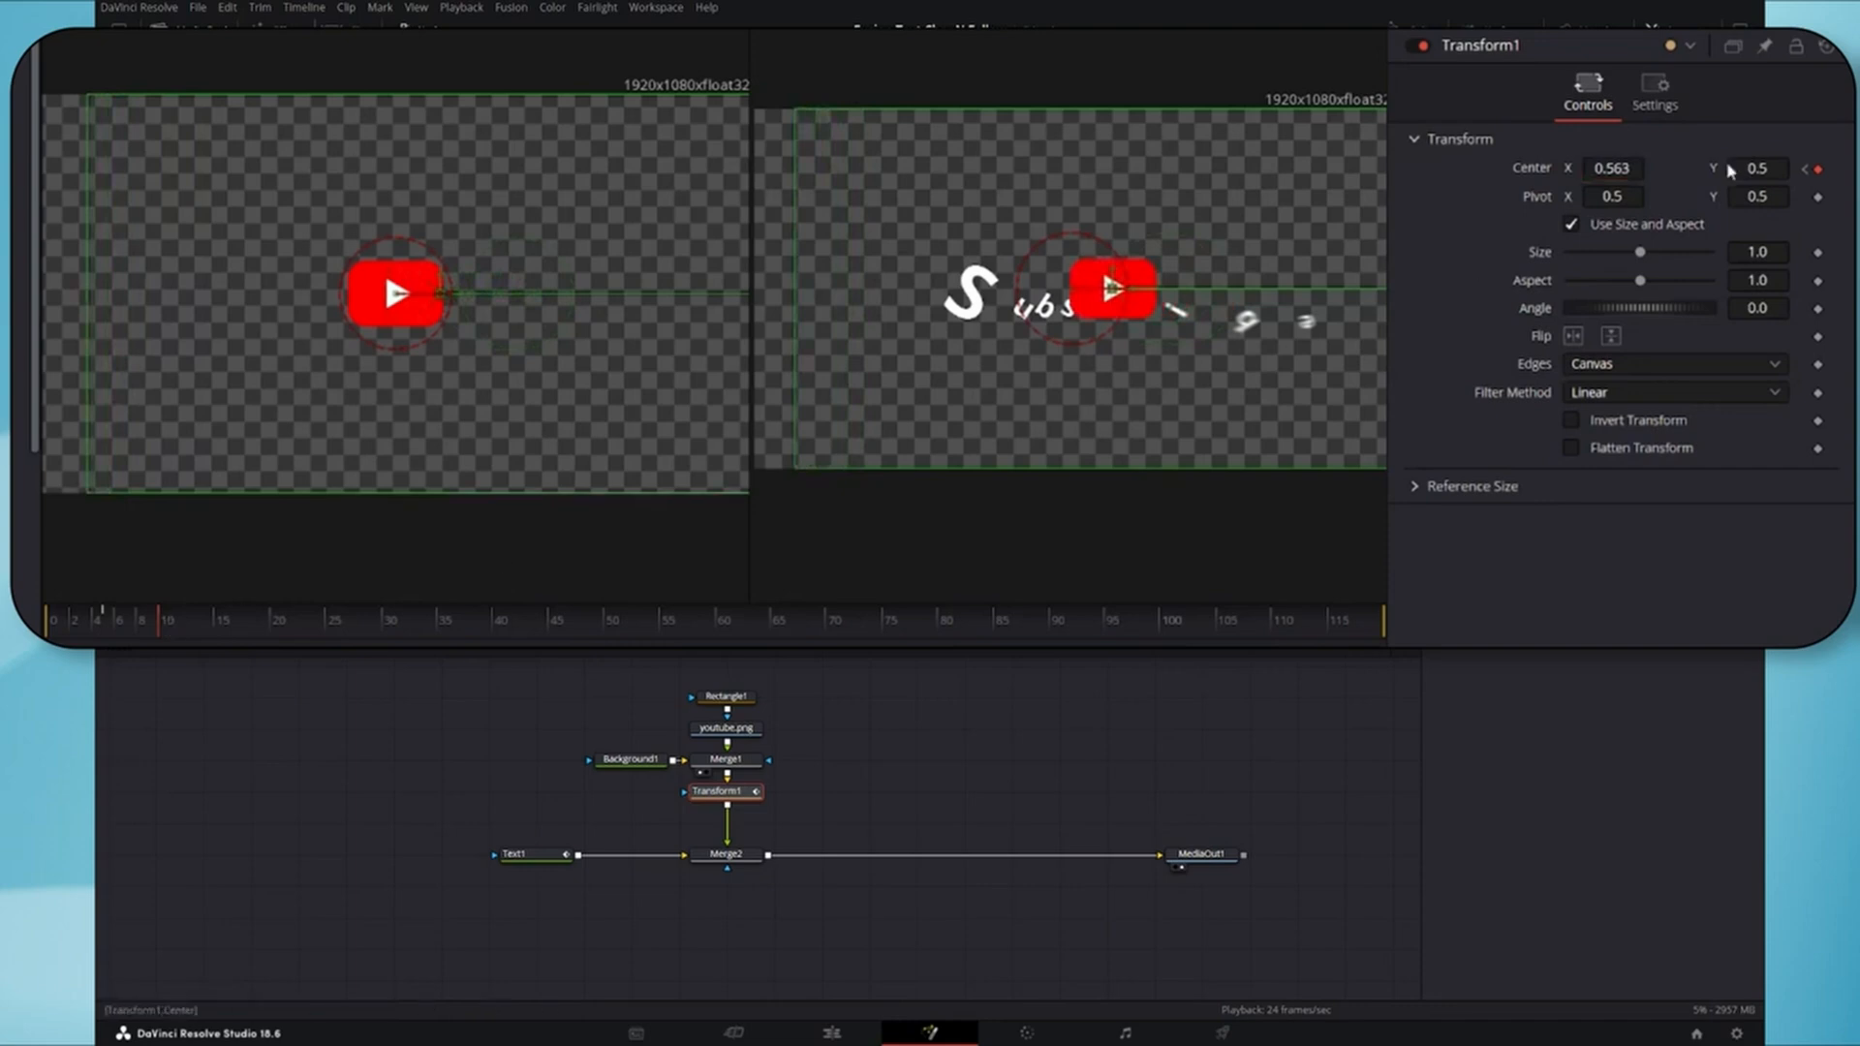
left_click_drag(1617, 171, 1518, 175)
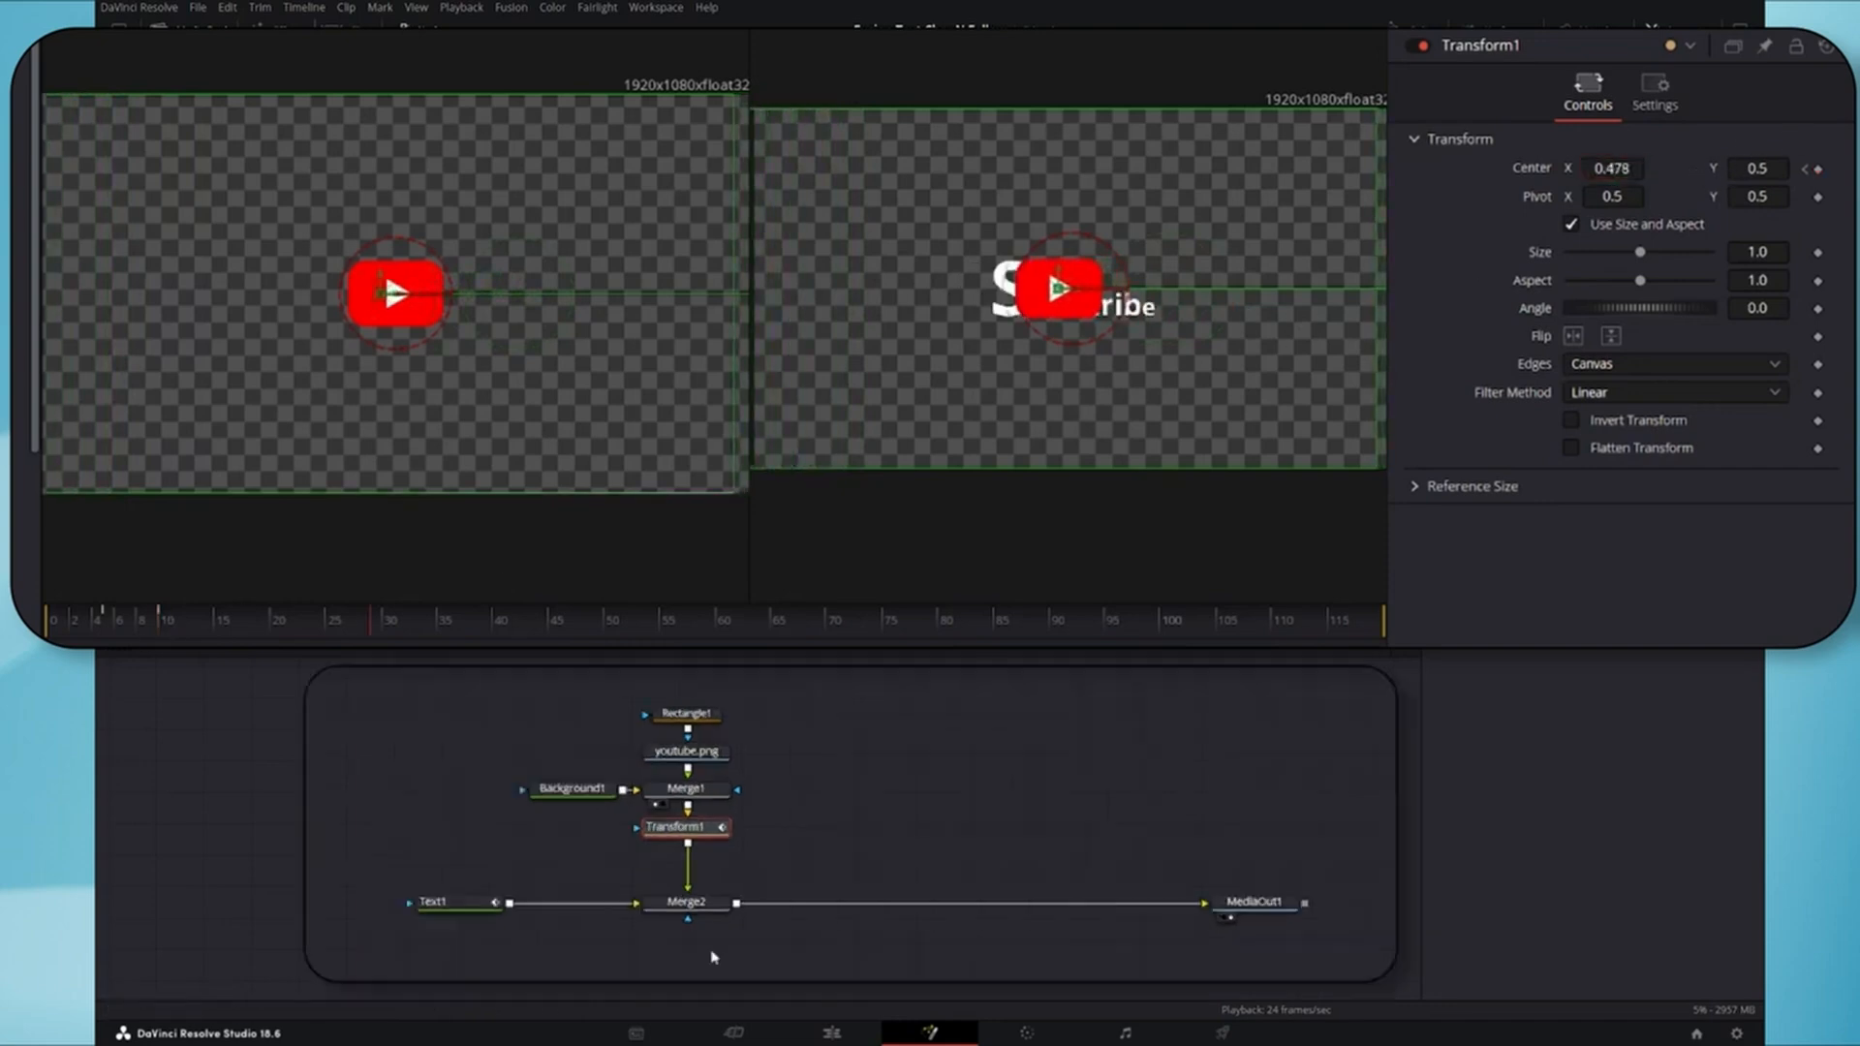
- Swap Merge2's inputs so the text sits in front of the logo, and play the animation from the start
left_click(691, 902)
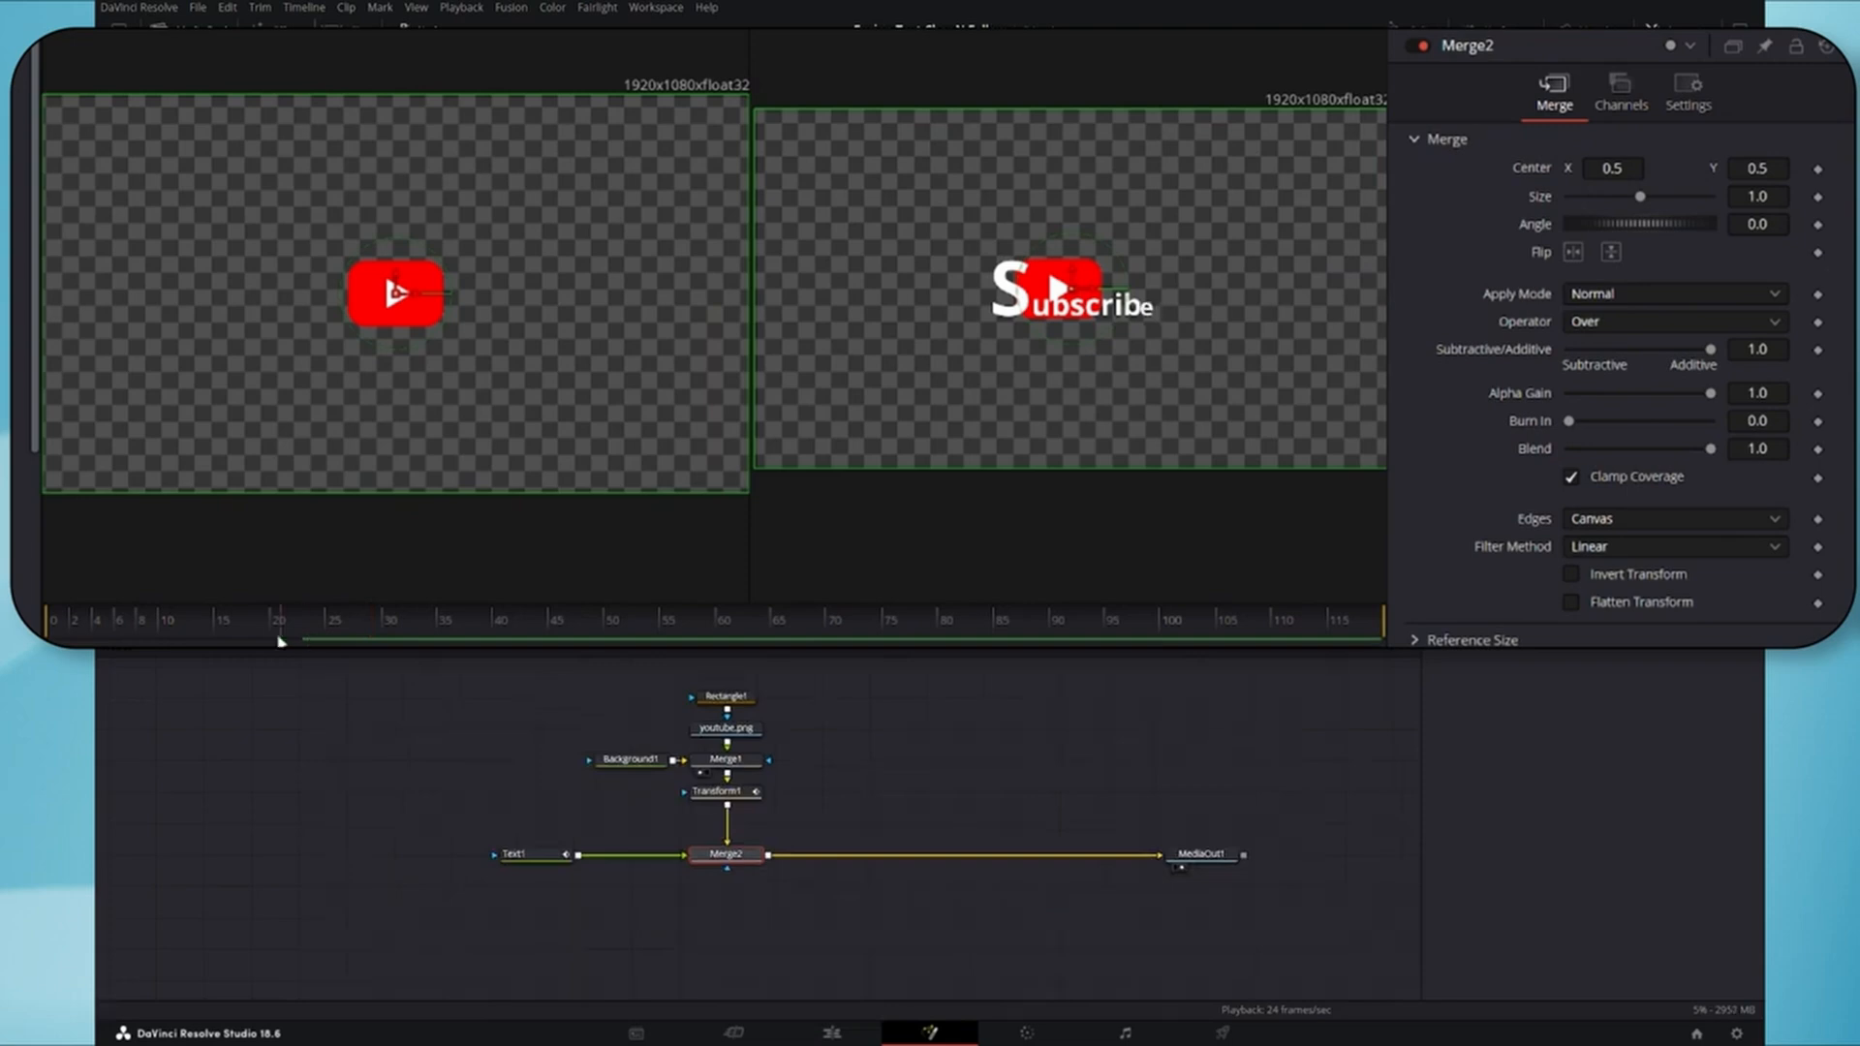
left_click_drag(276, 632, 47, 631)
key("space")
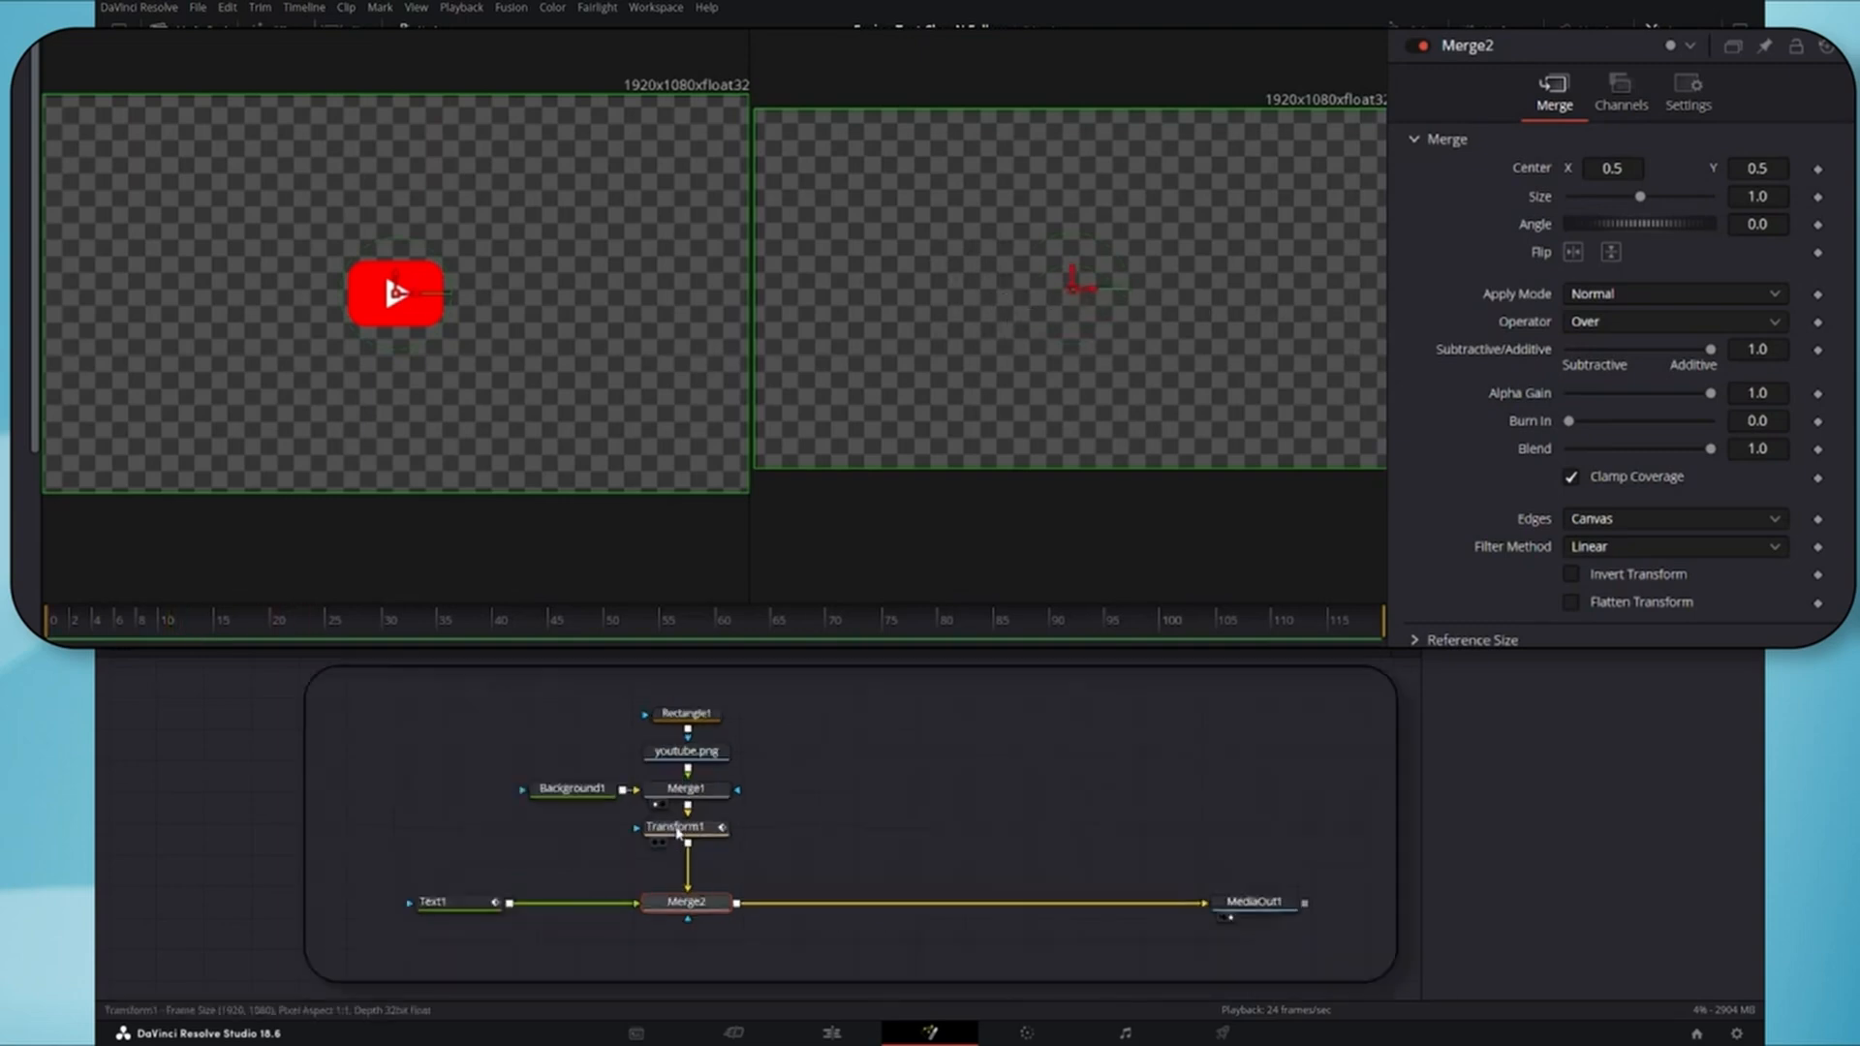
- Enable Motion Blur on Transform1 with Quality 7 and Shutter Angle 45.4, checking the blur on the moving logo
left_click(717, 791)
left_click(1654, 89)
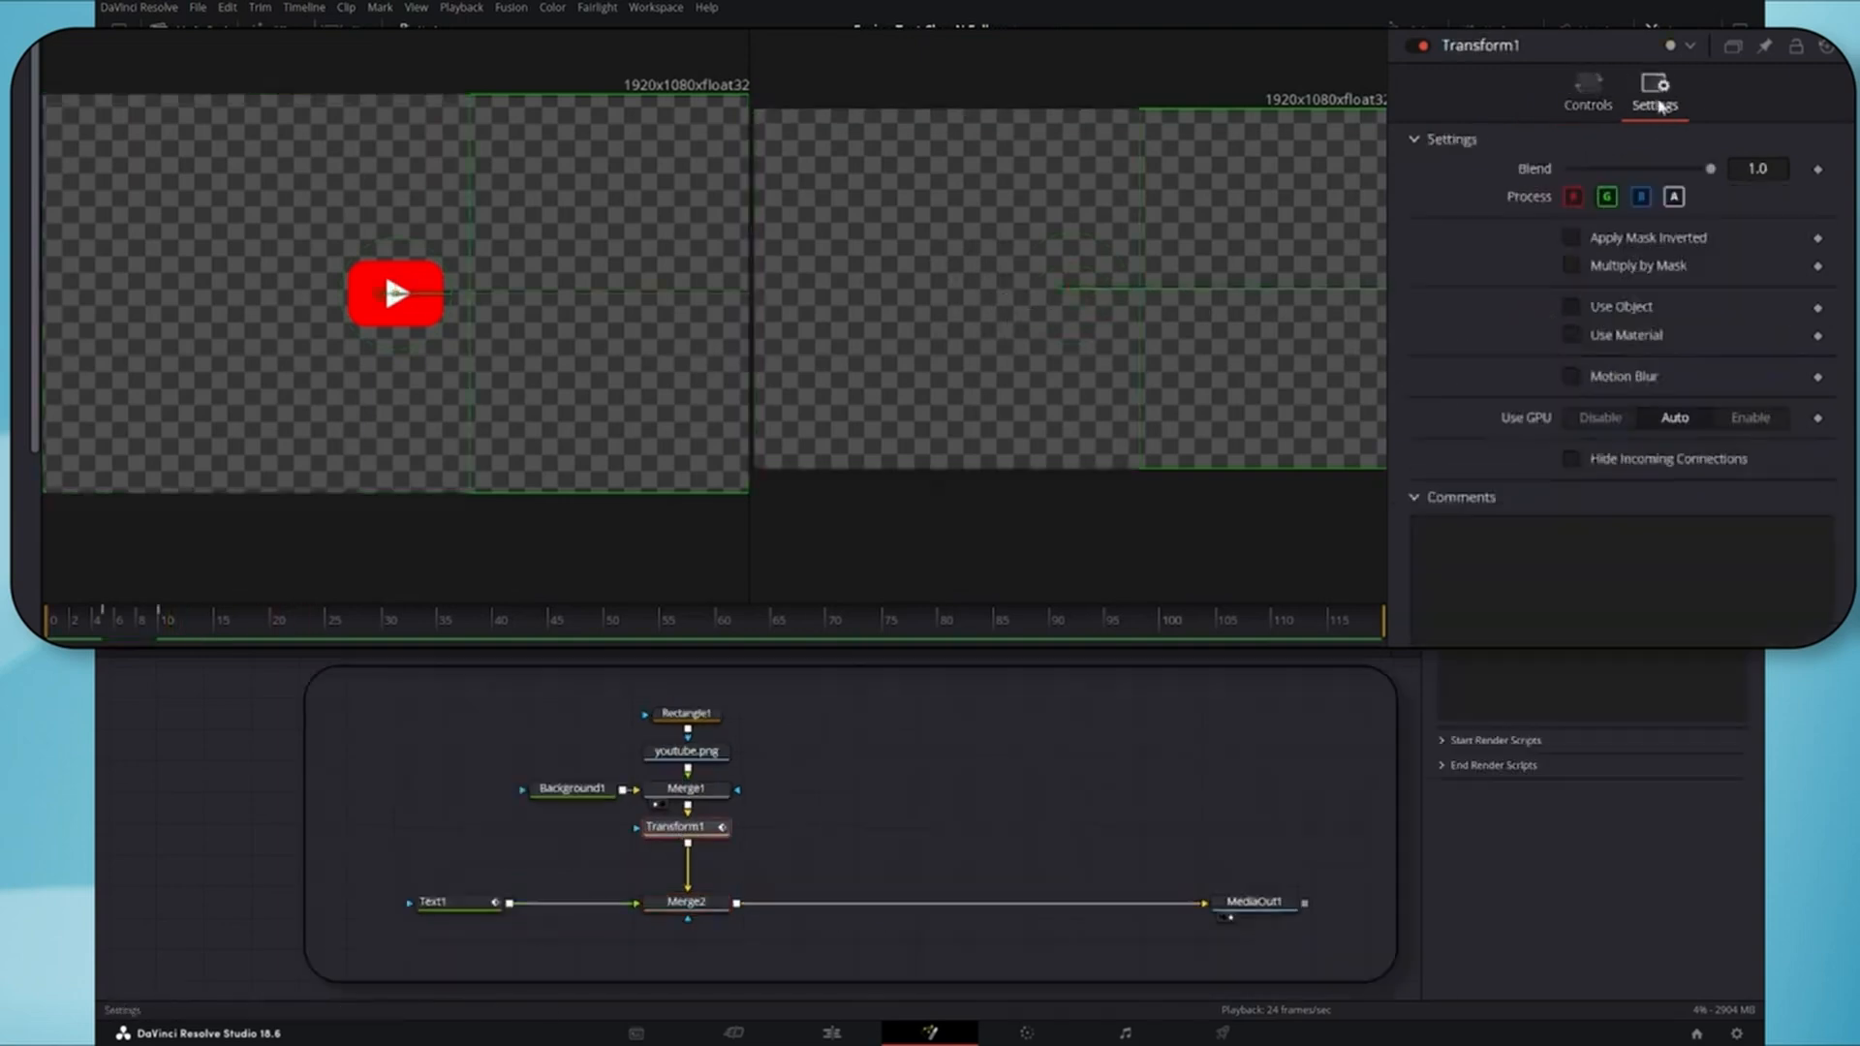
left_click(1569, 376)
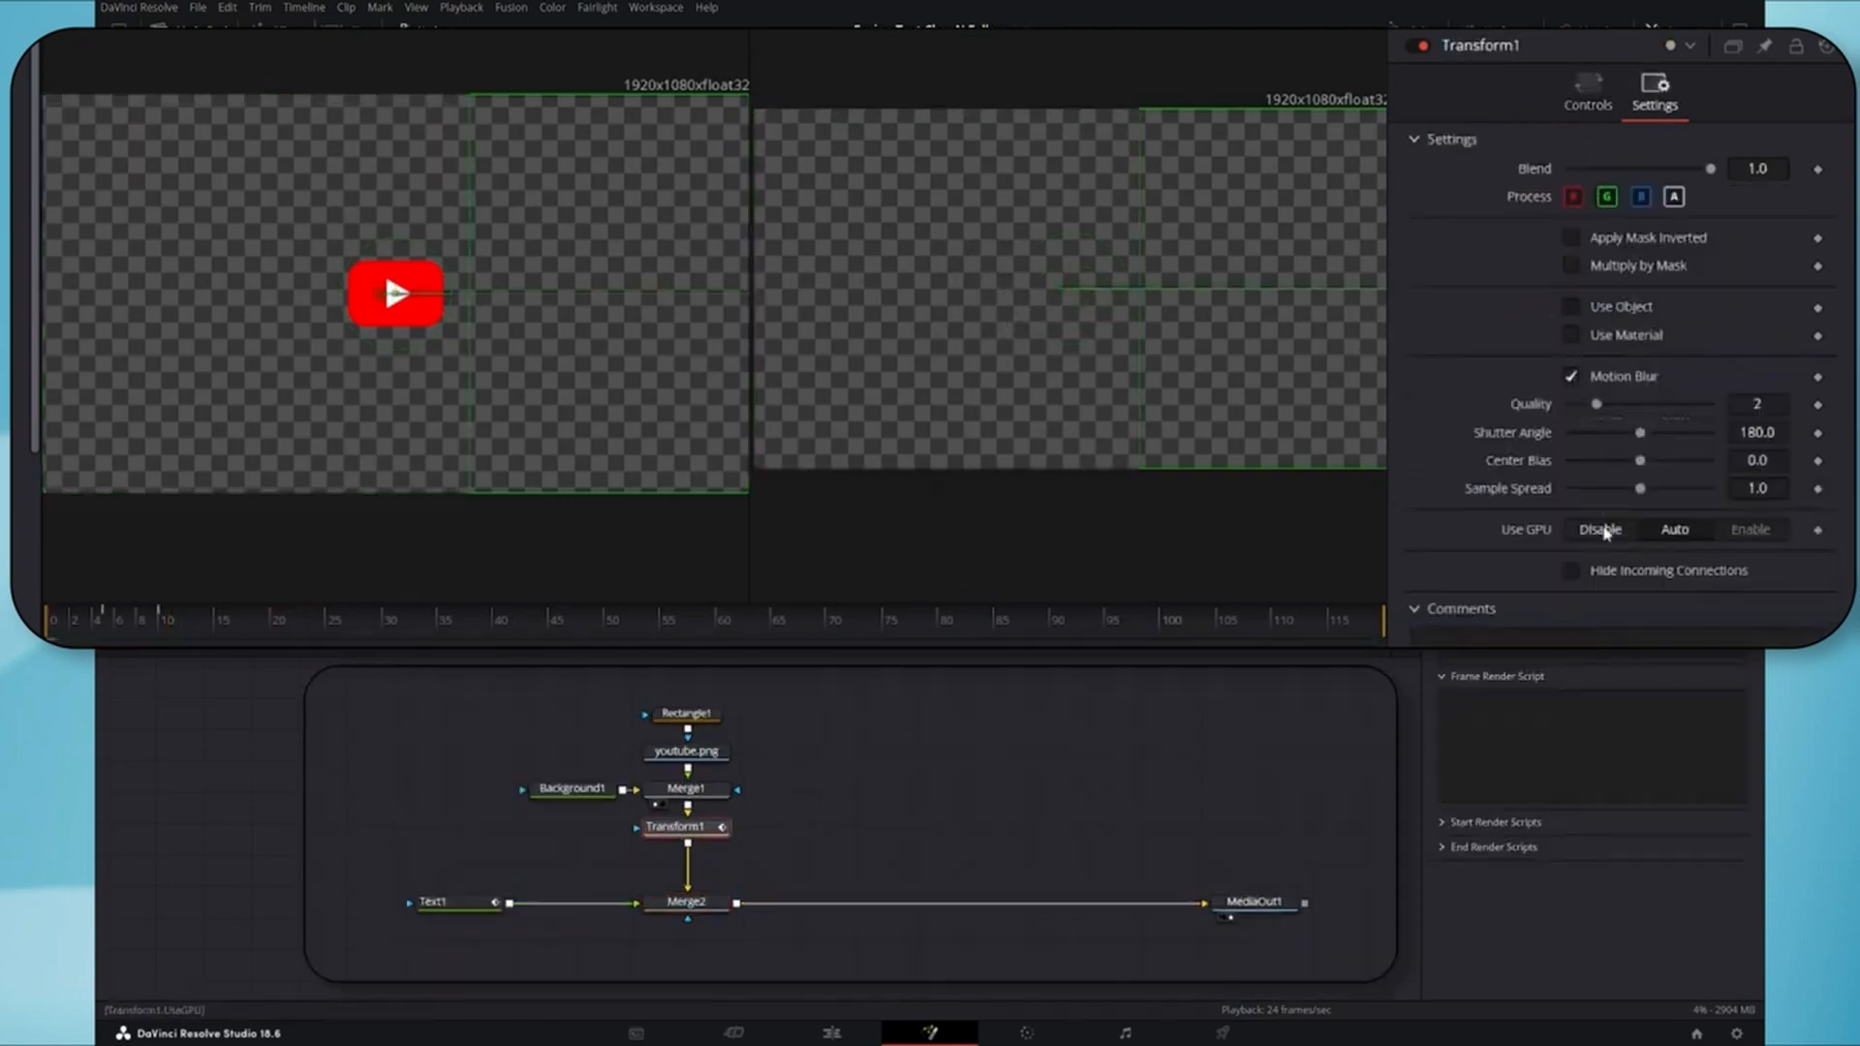
left_click_drag(1608, 403, 1668, 411)
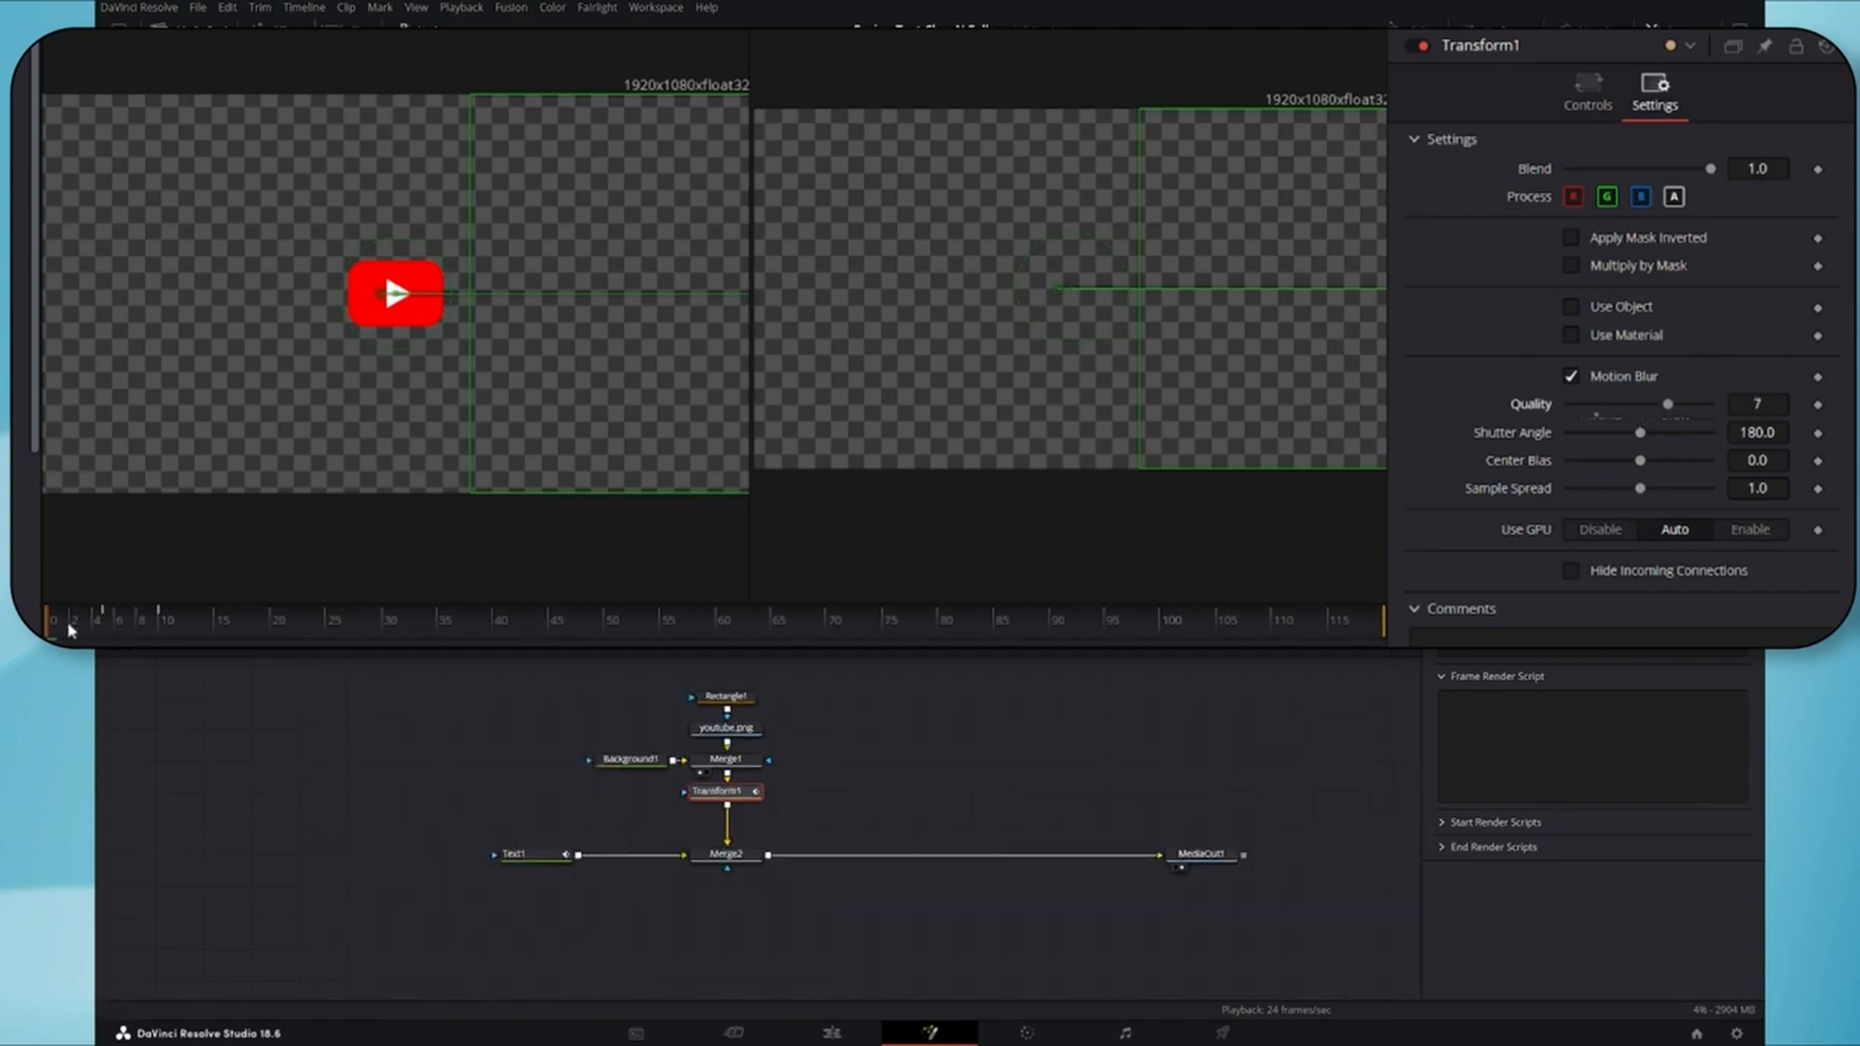
left_click_drag(70, 629, 144, 631)
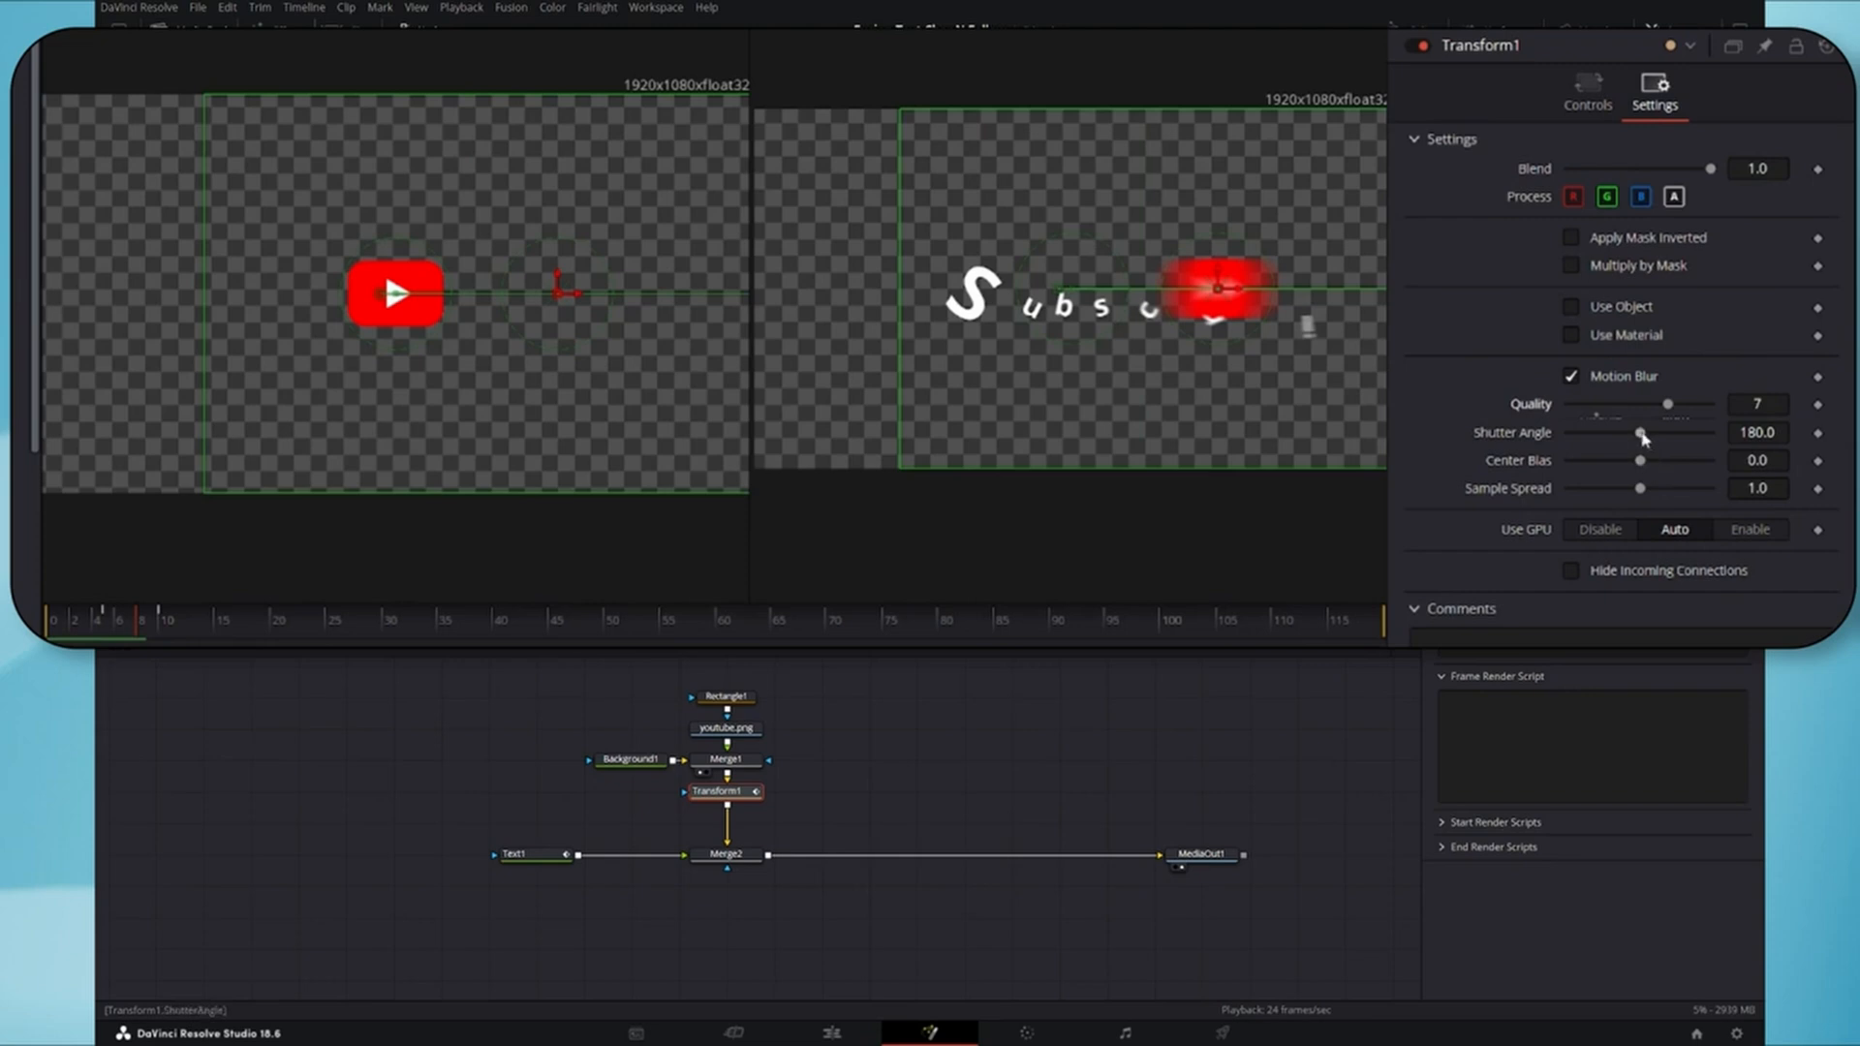
left_click_drag(1643, 439, 1589, 439)
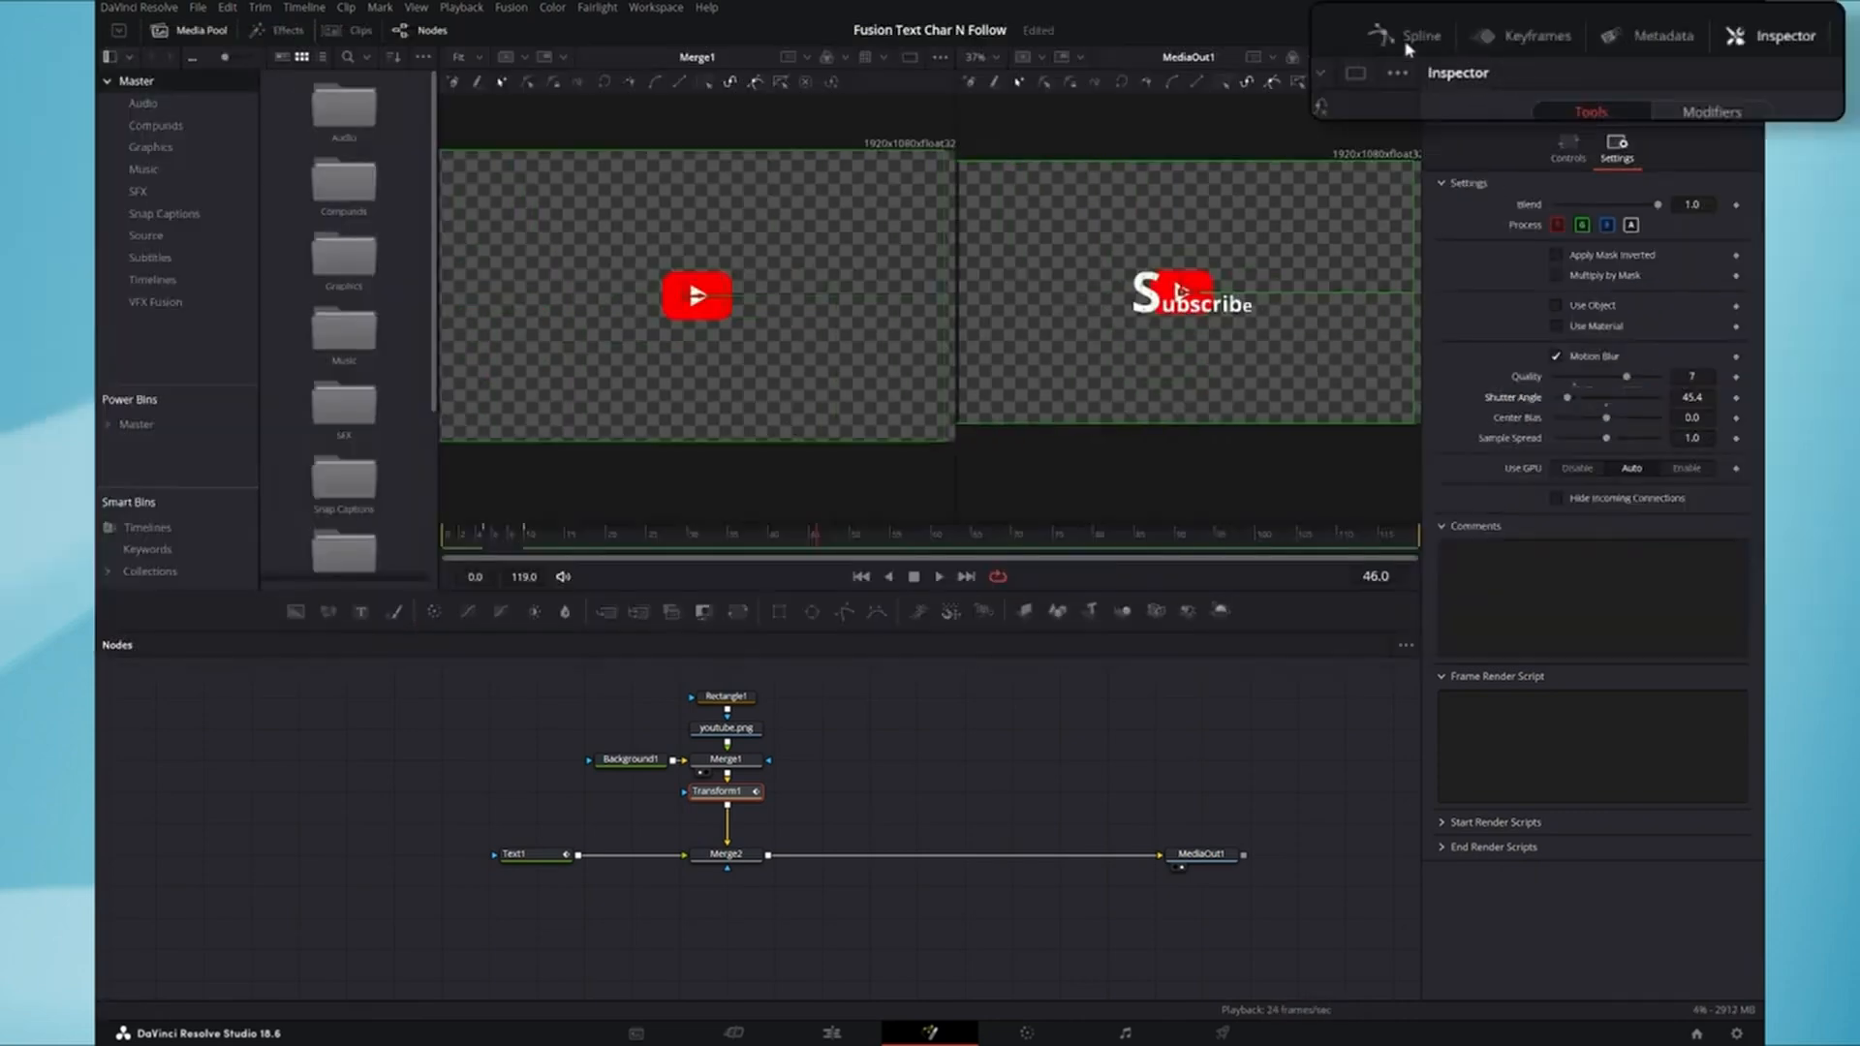
- Open the Spline editor and limit it to showing only the selected tool
left_click(1414, 35)
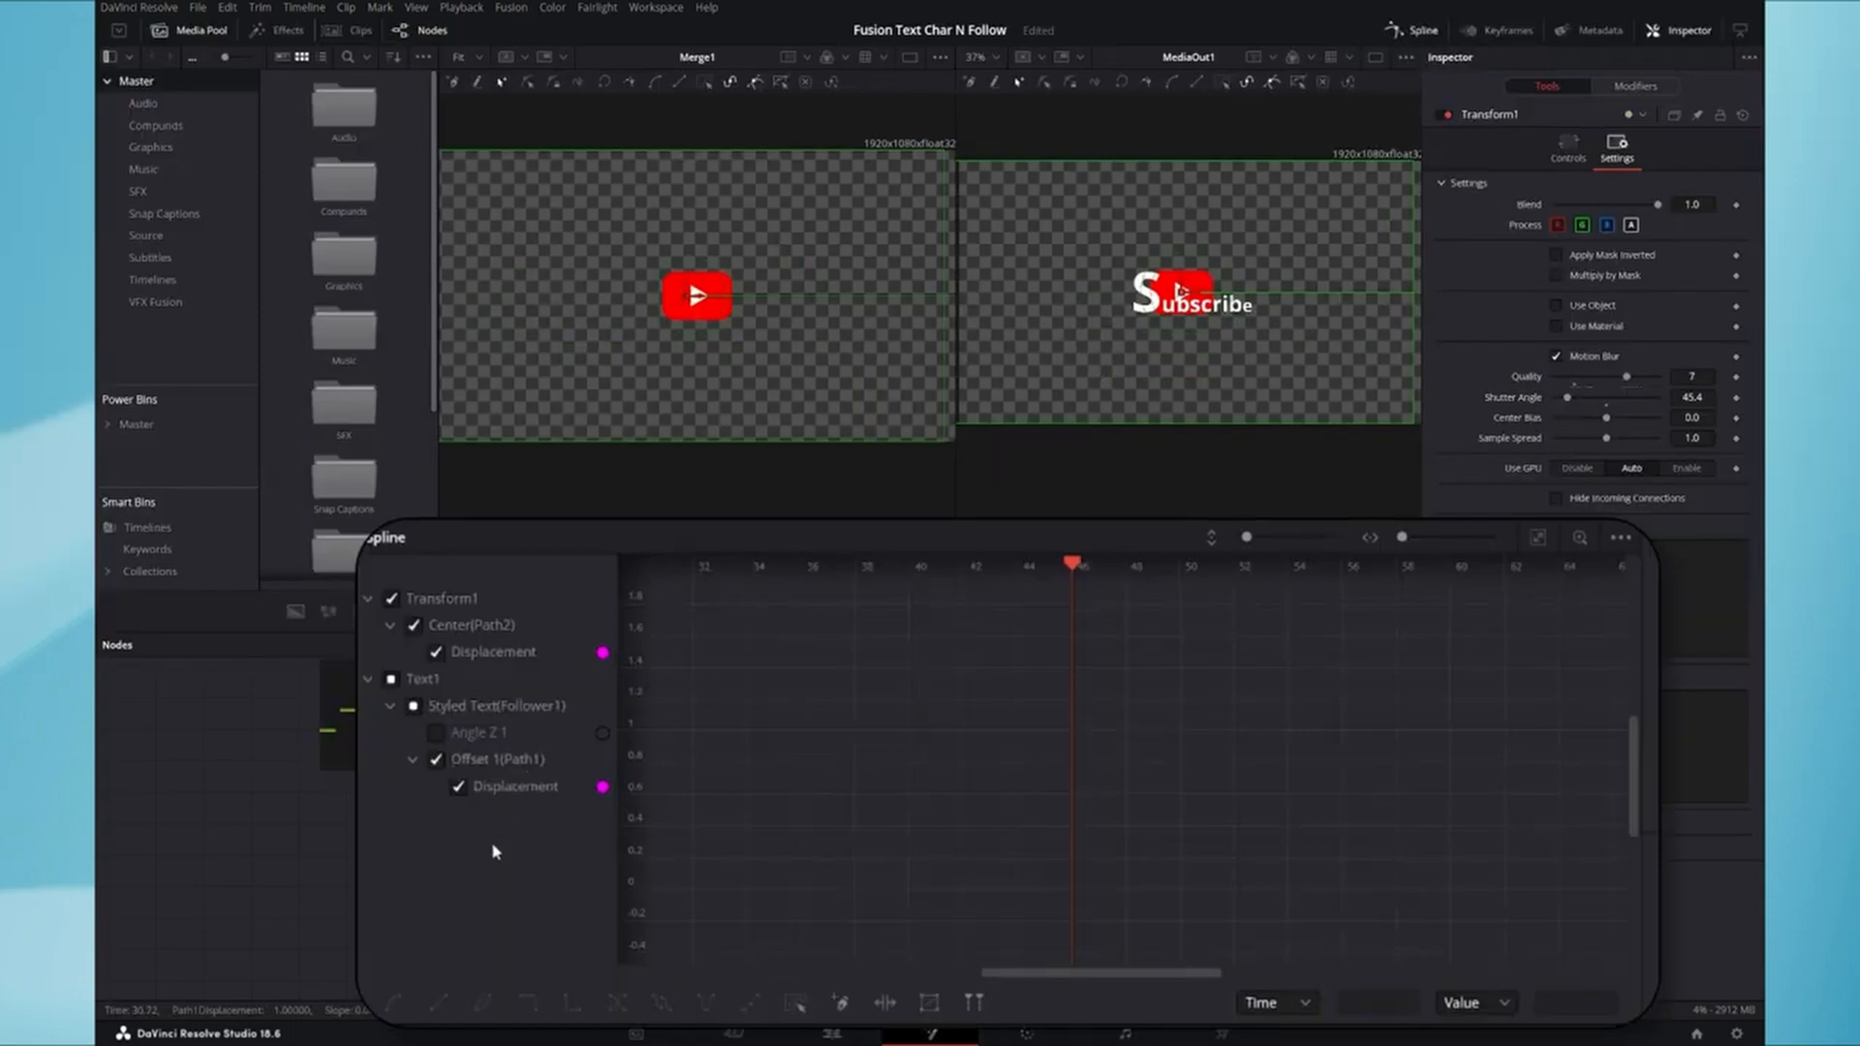
left_click(1621, 537)
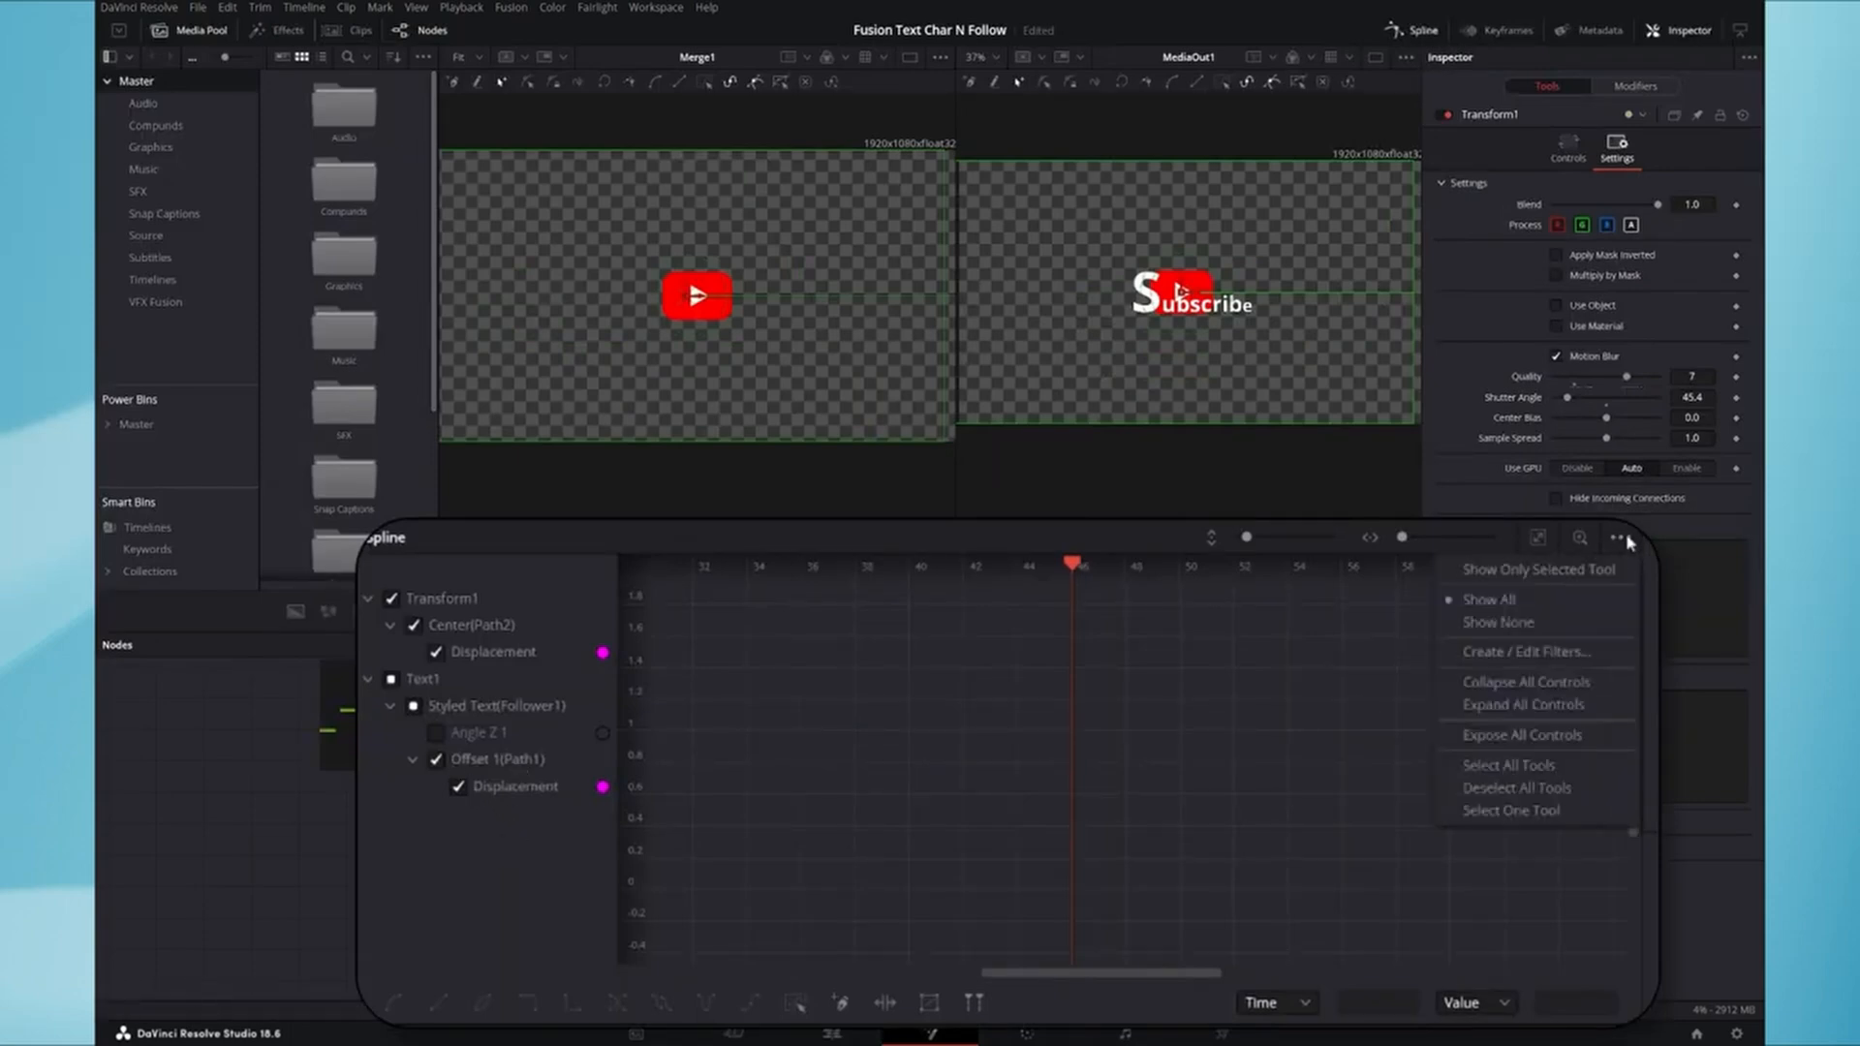
left_click(1585, 573)
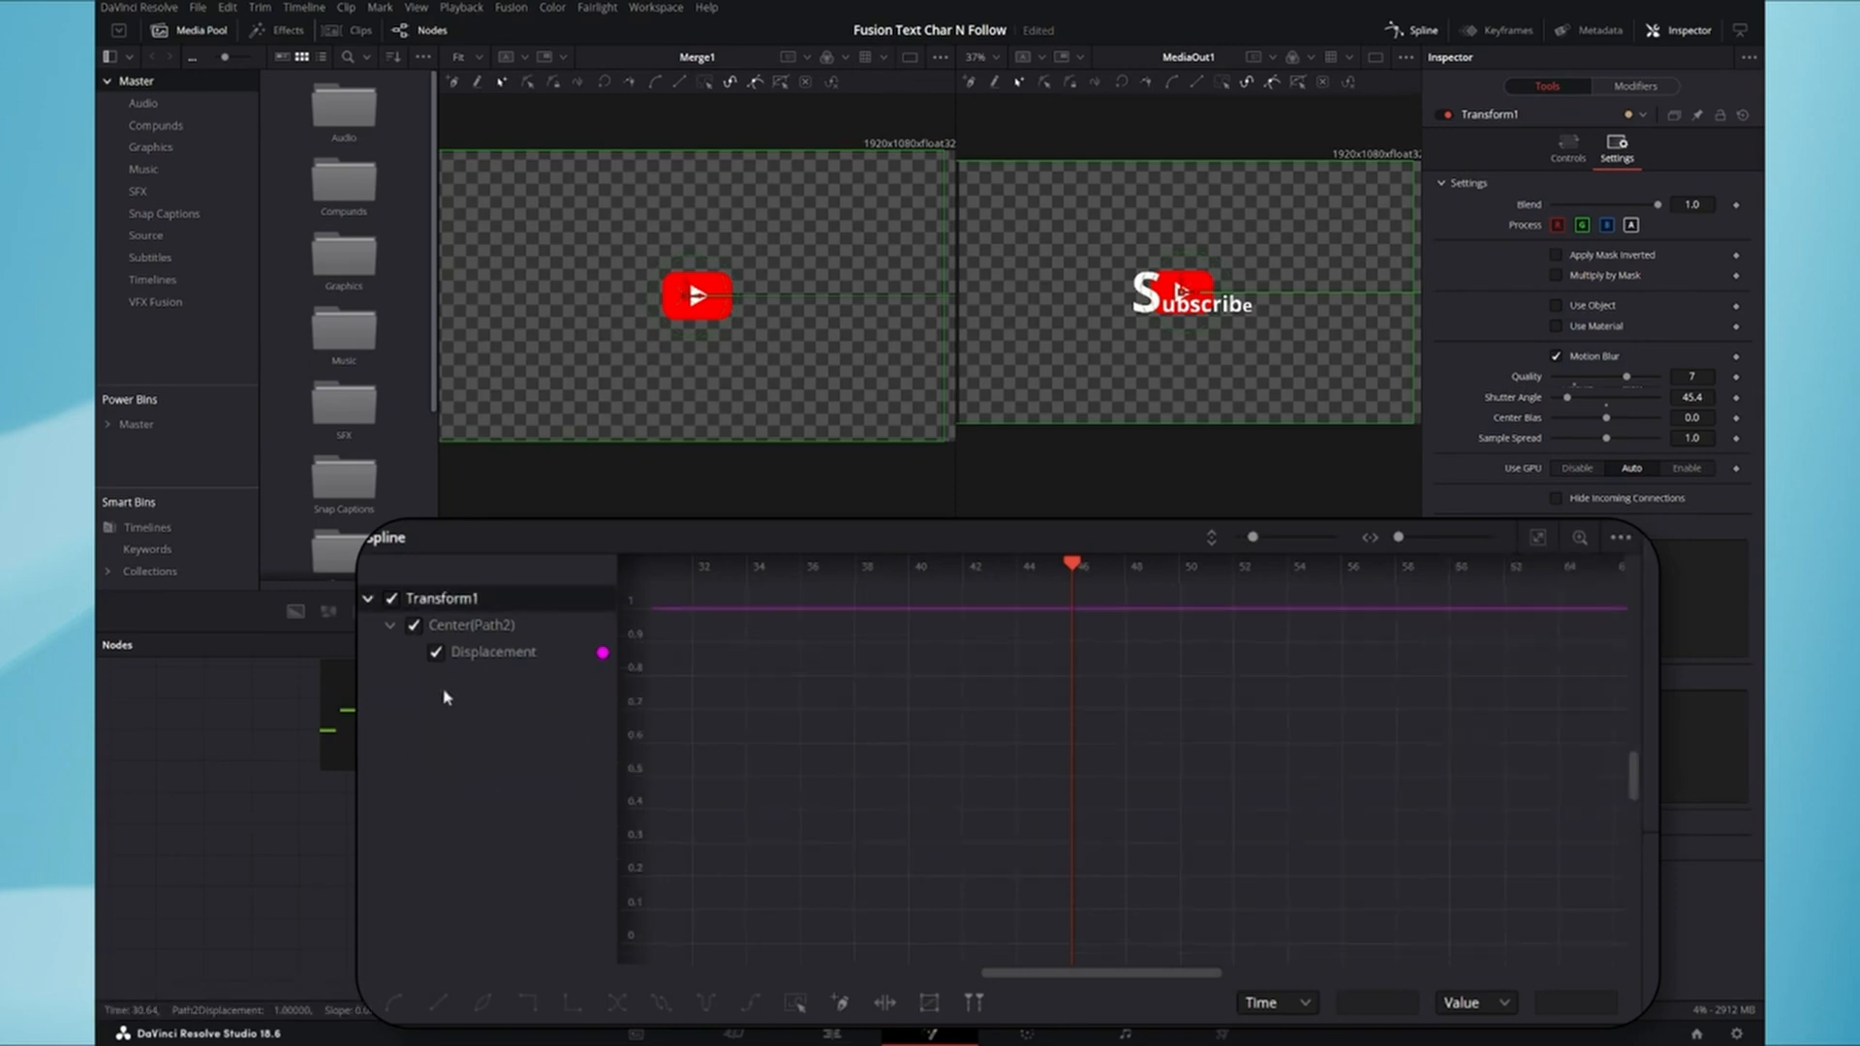
- Select Merge2, Text1 and Transform1 in turn to examine which animation curves the Spline editor shows for each
left_click_drag(448, 817, 39, 872)
left_click(398, 876)
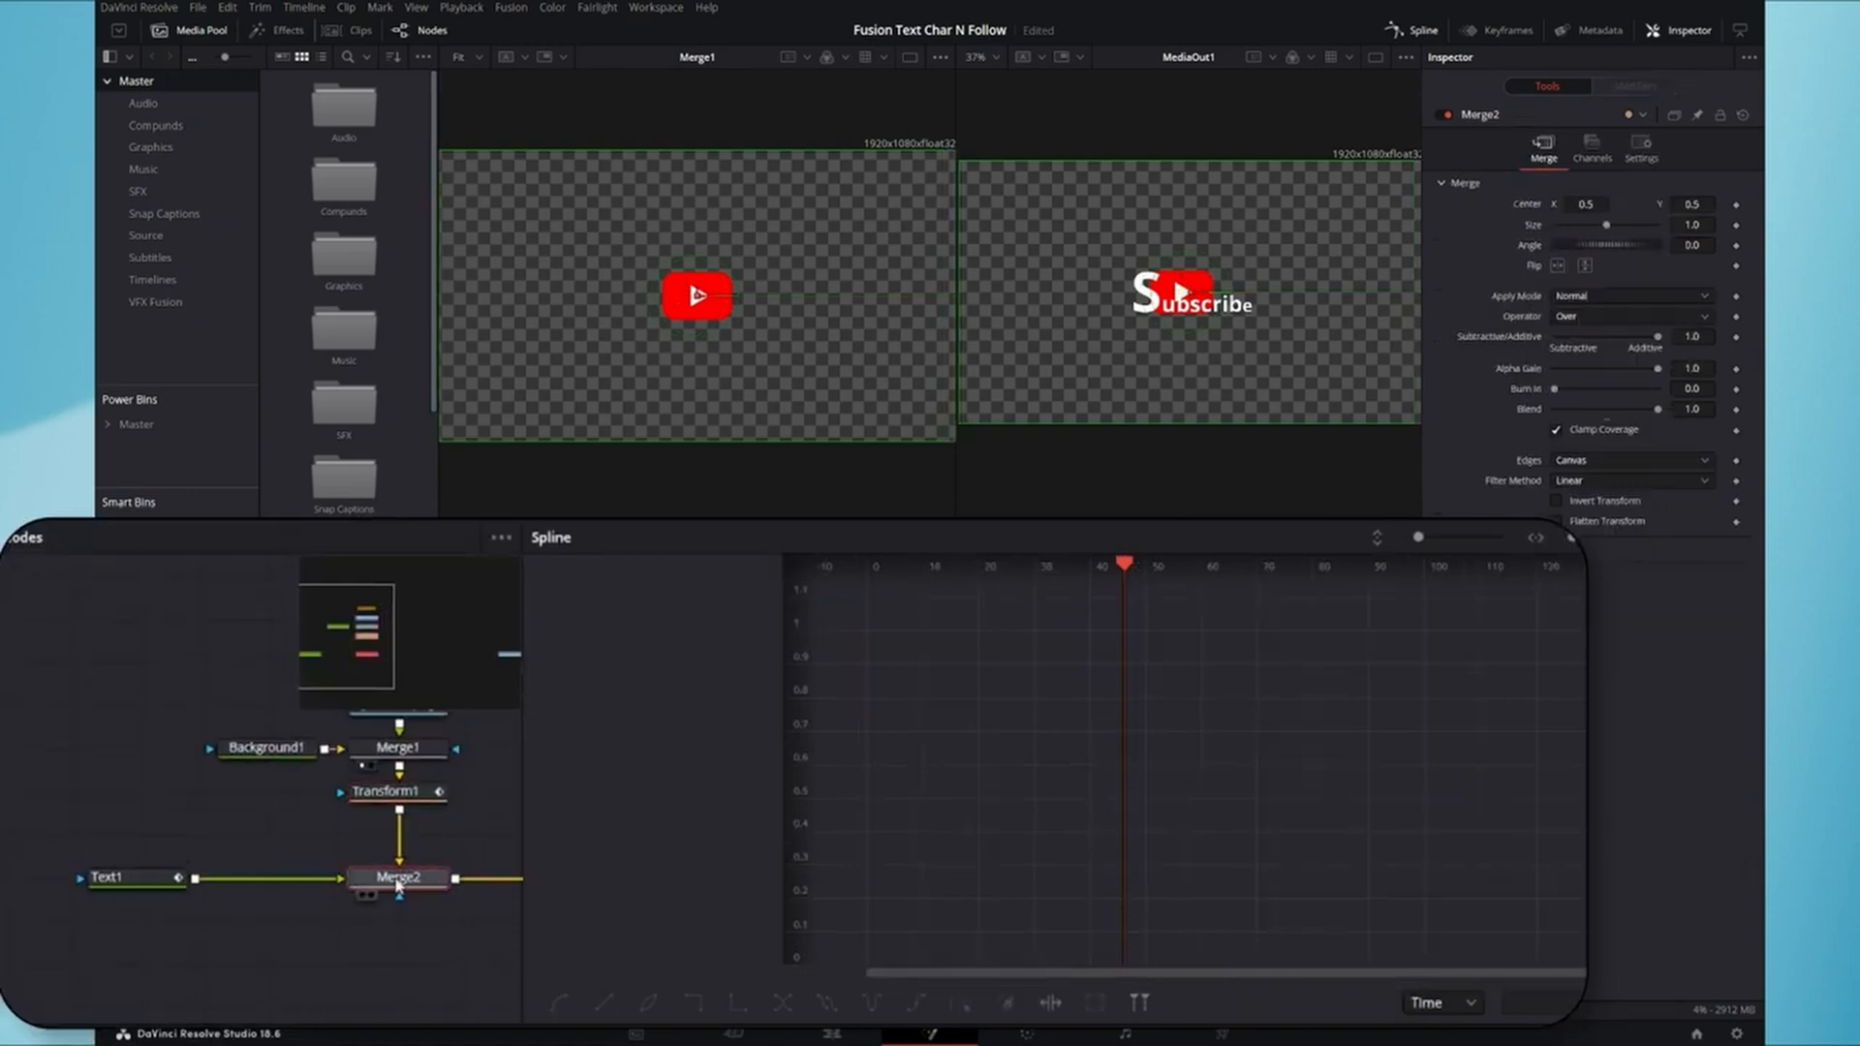
left_click(155, 878)
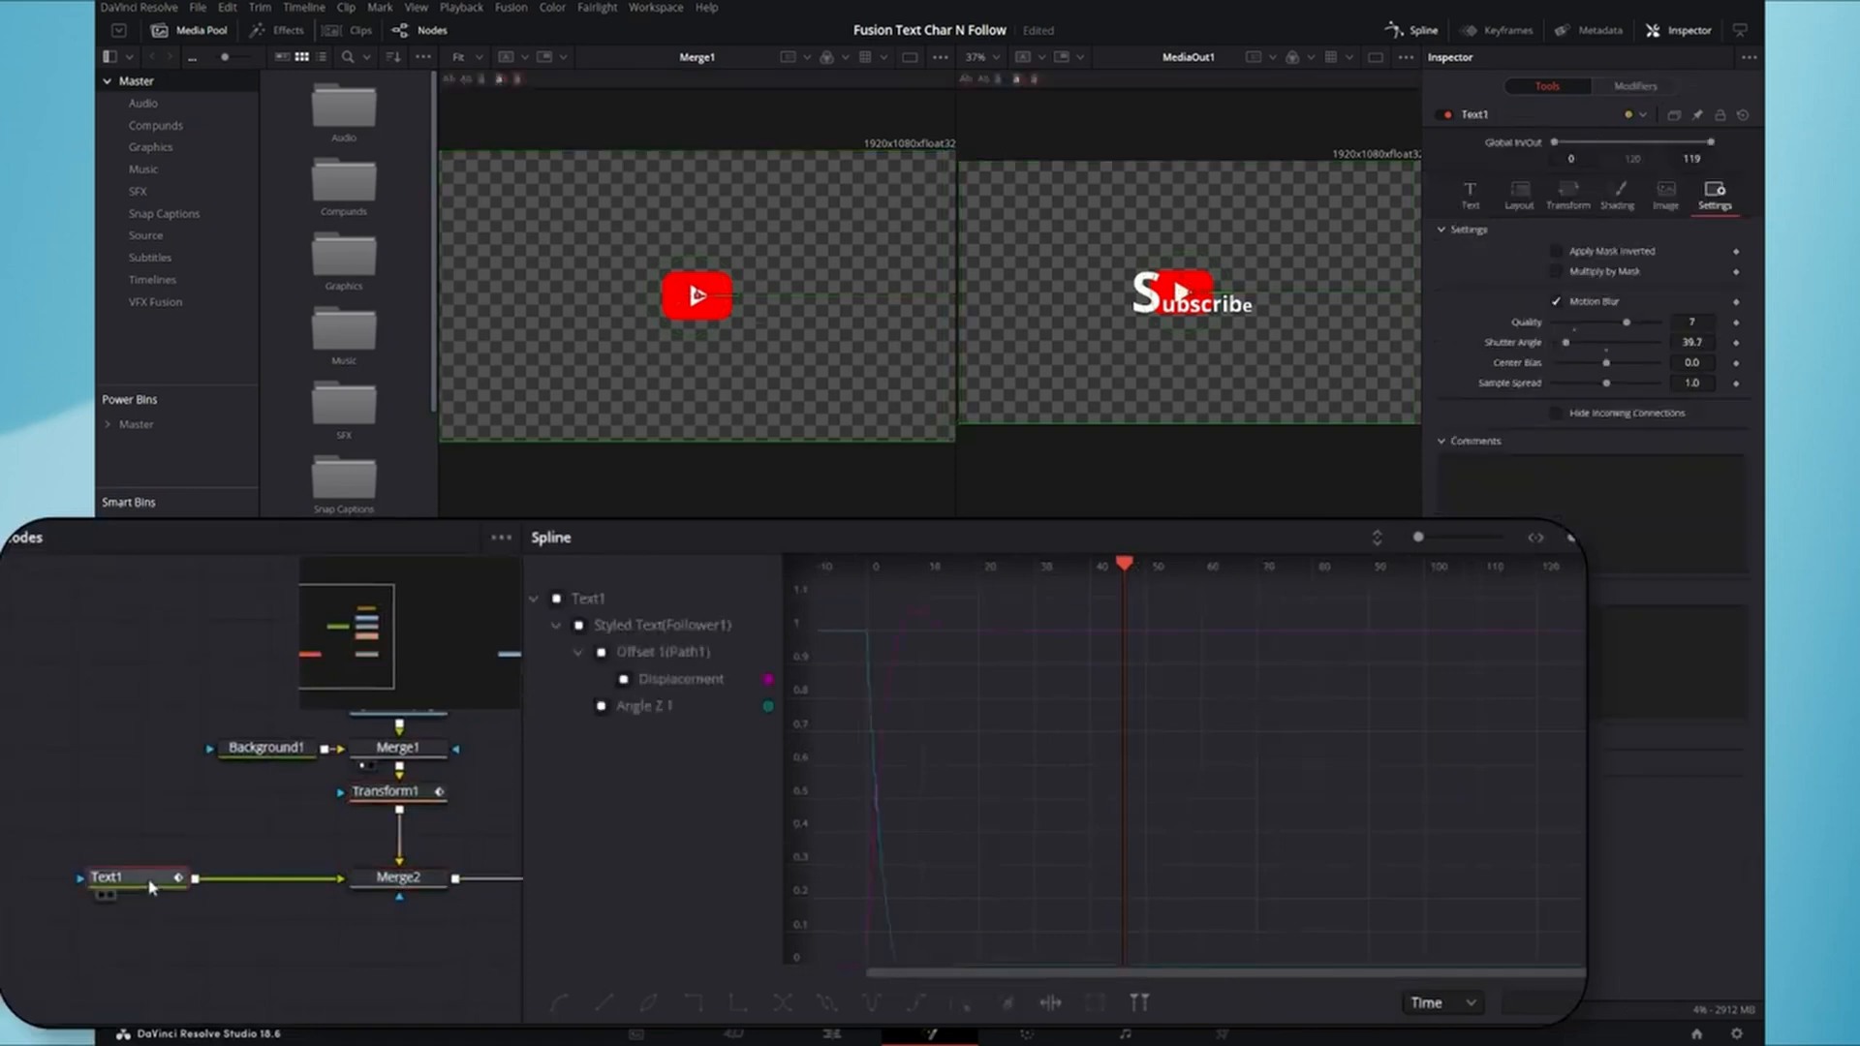
left_click(399, 792)
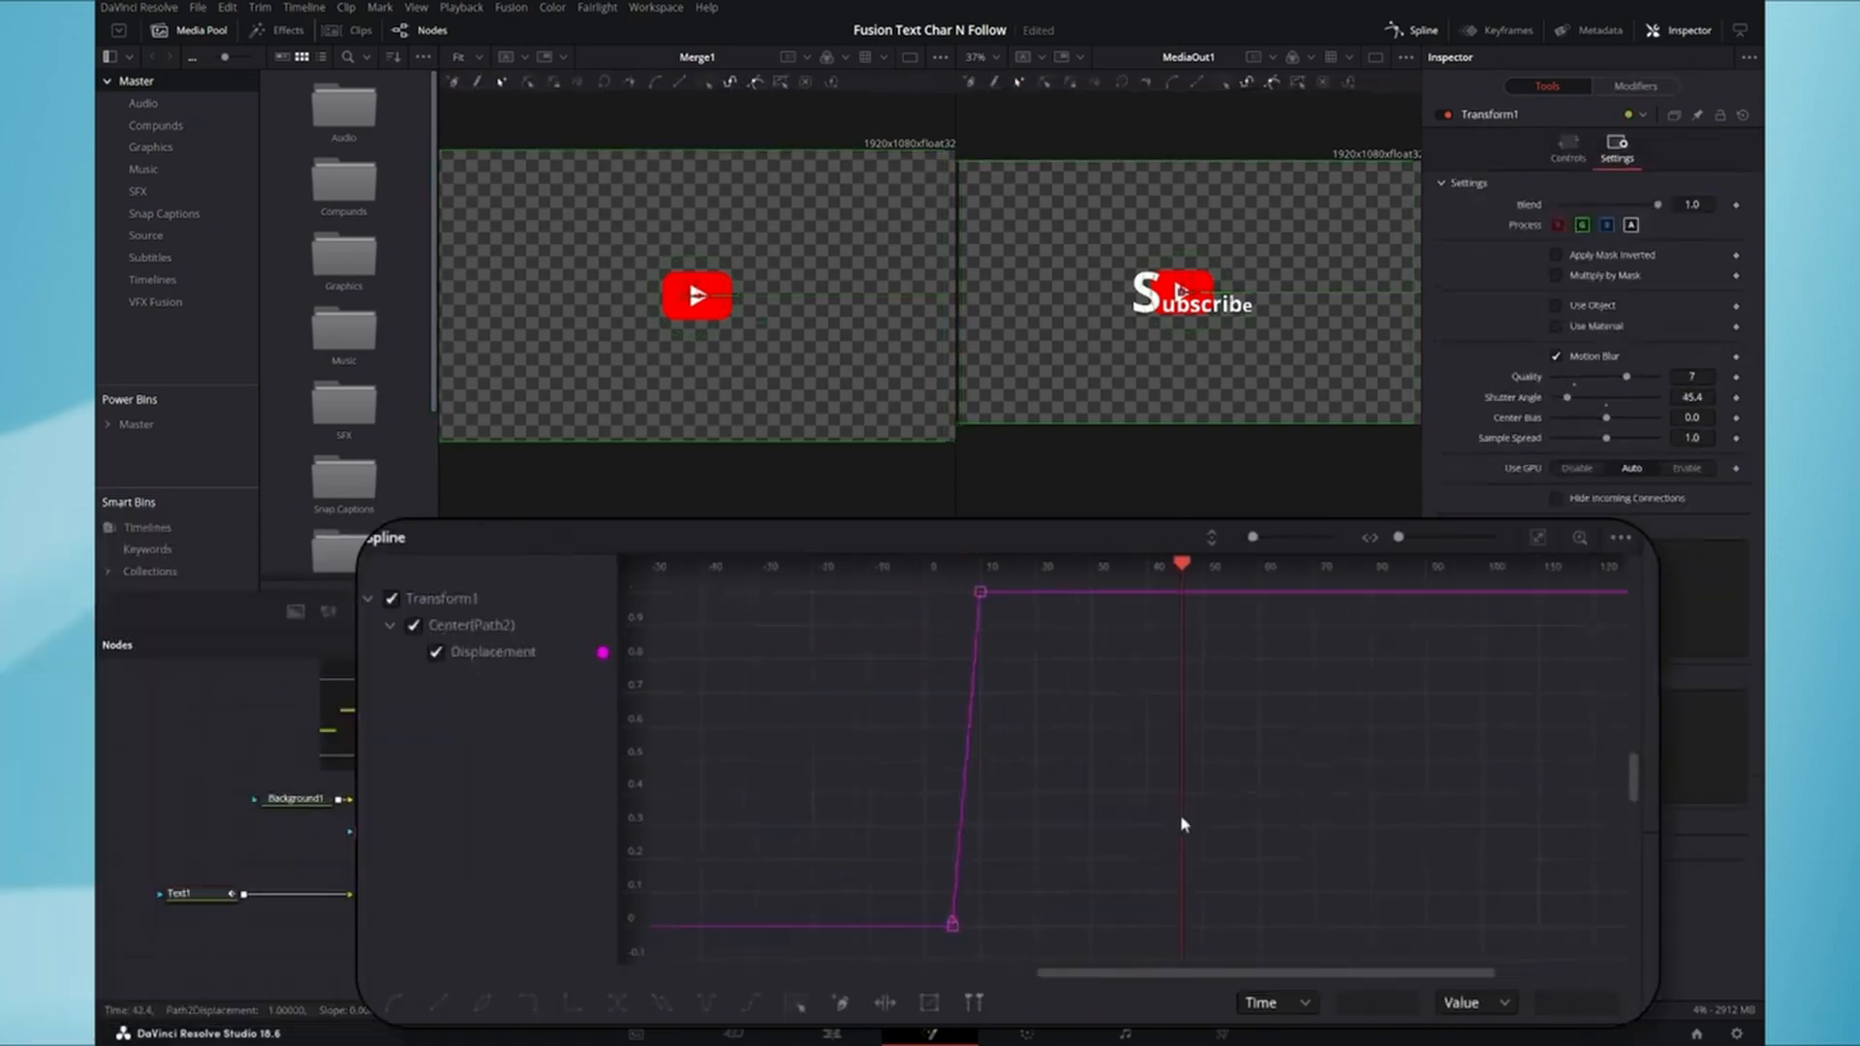
- Try In Cubic easing on both of Transform1's Displacement keyframes and preview the motion from frame 0
left_click(1538, 537)
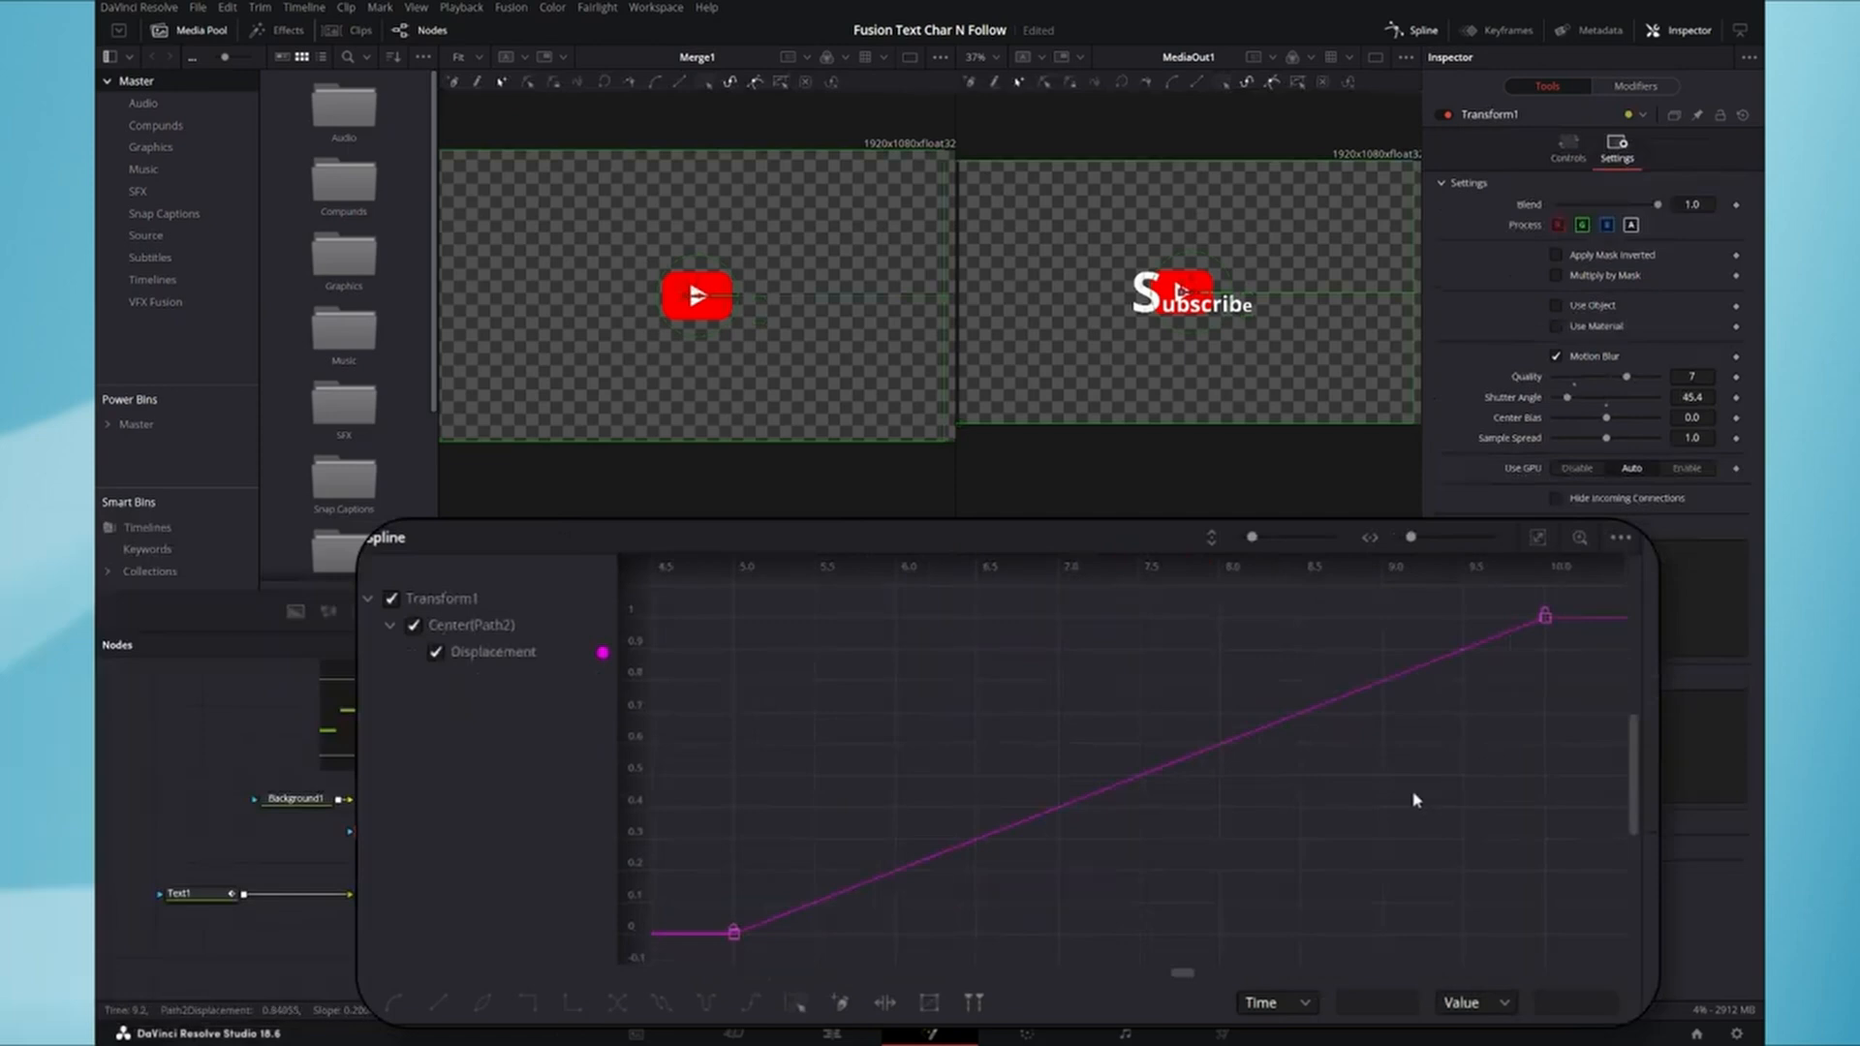
scroll(1415, 800, "down", 2)
left_click_drag(1554, 627, 875, 930)
right_click(1182, 835)
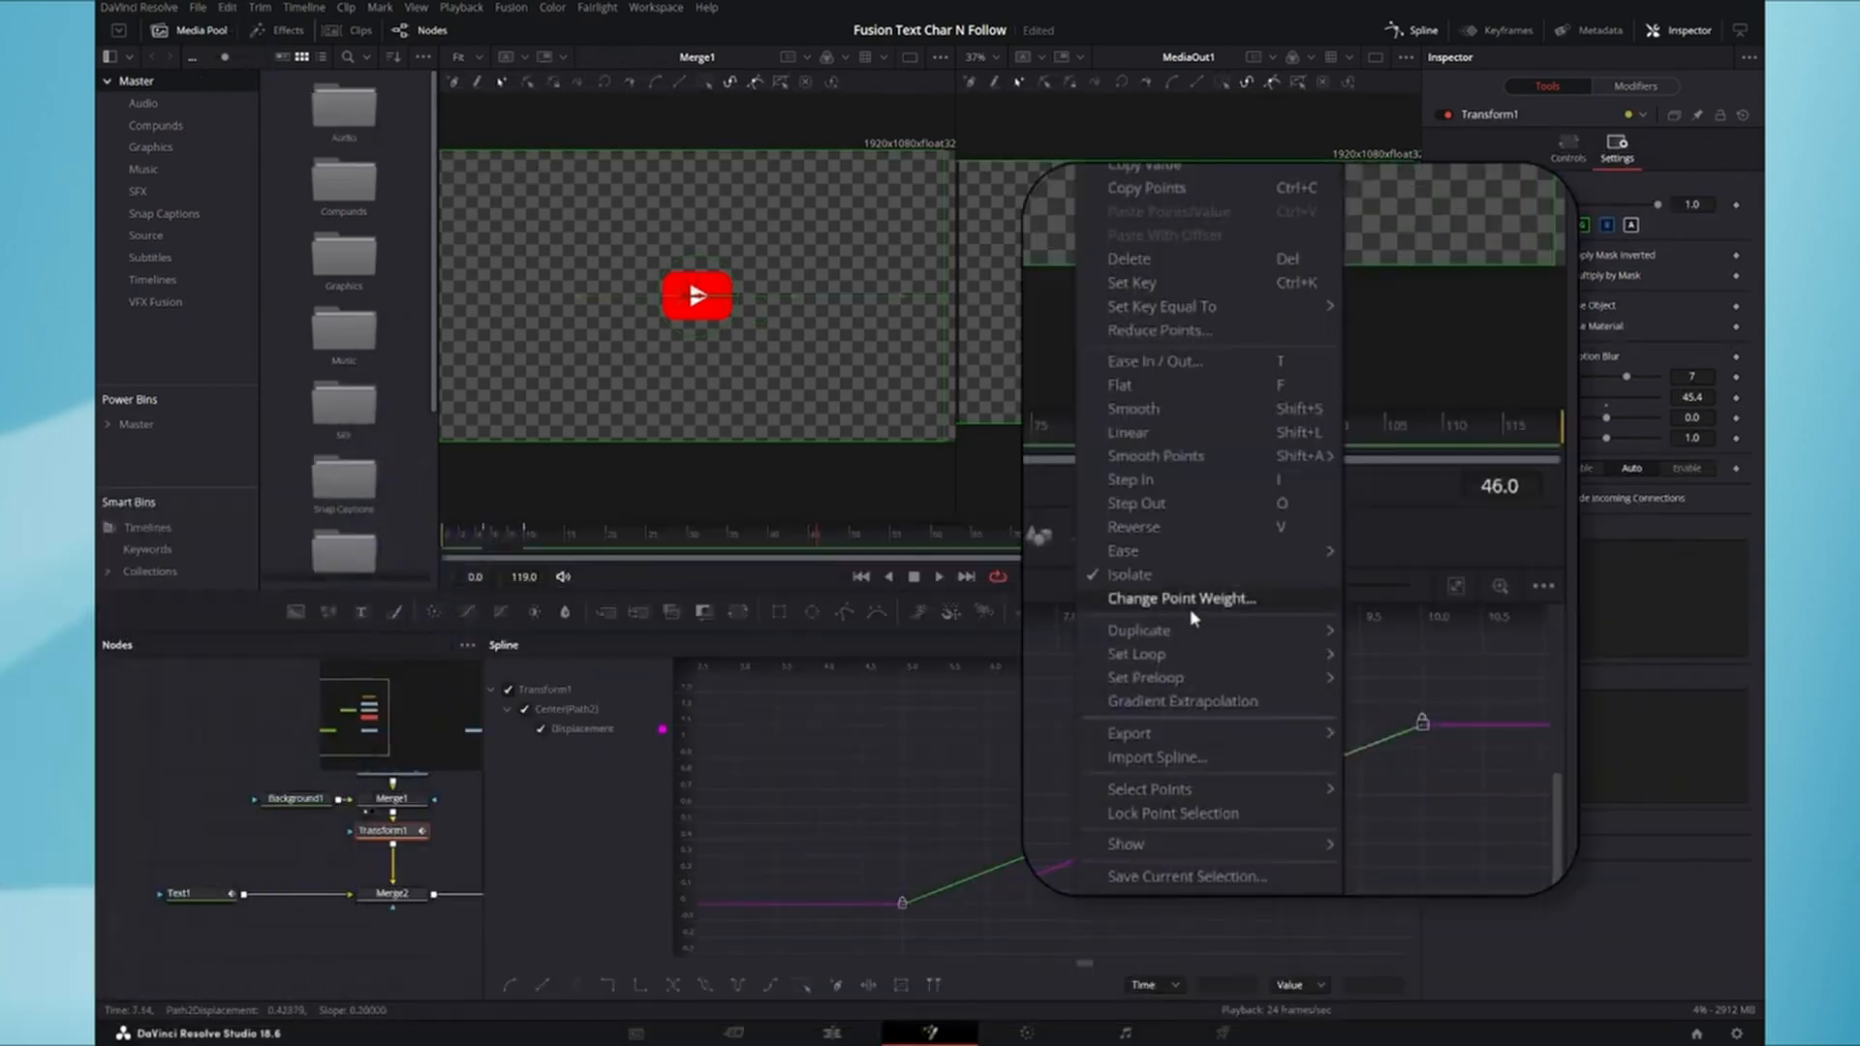
mouse_move(1193, 552)
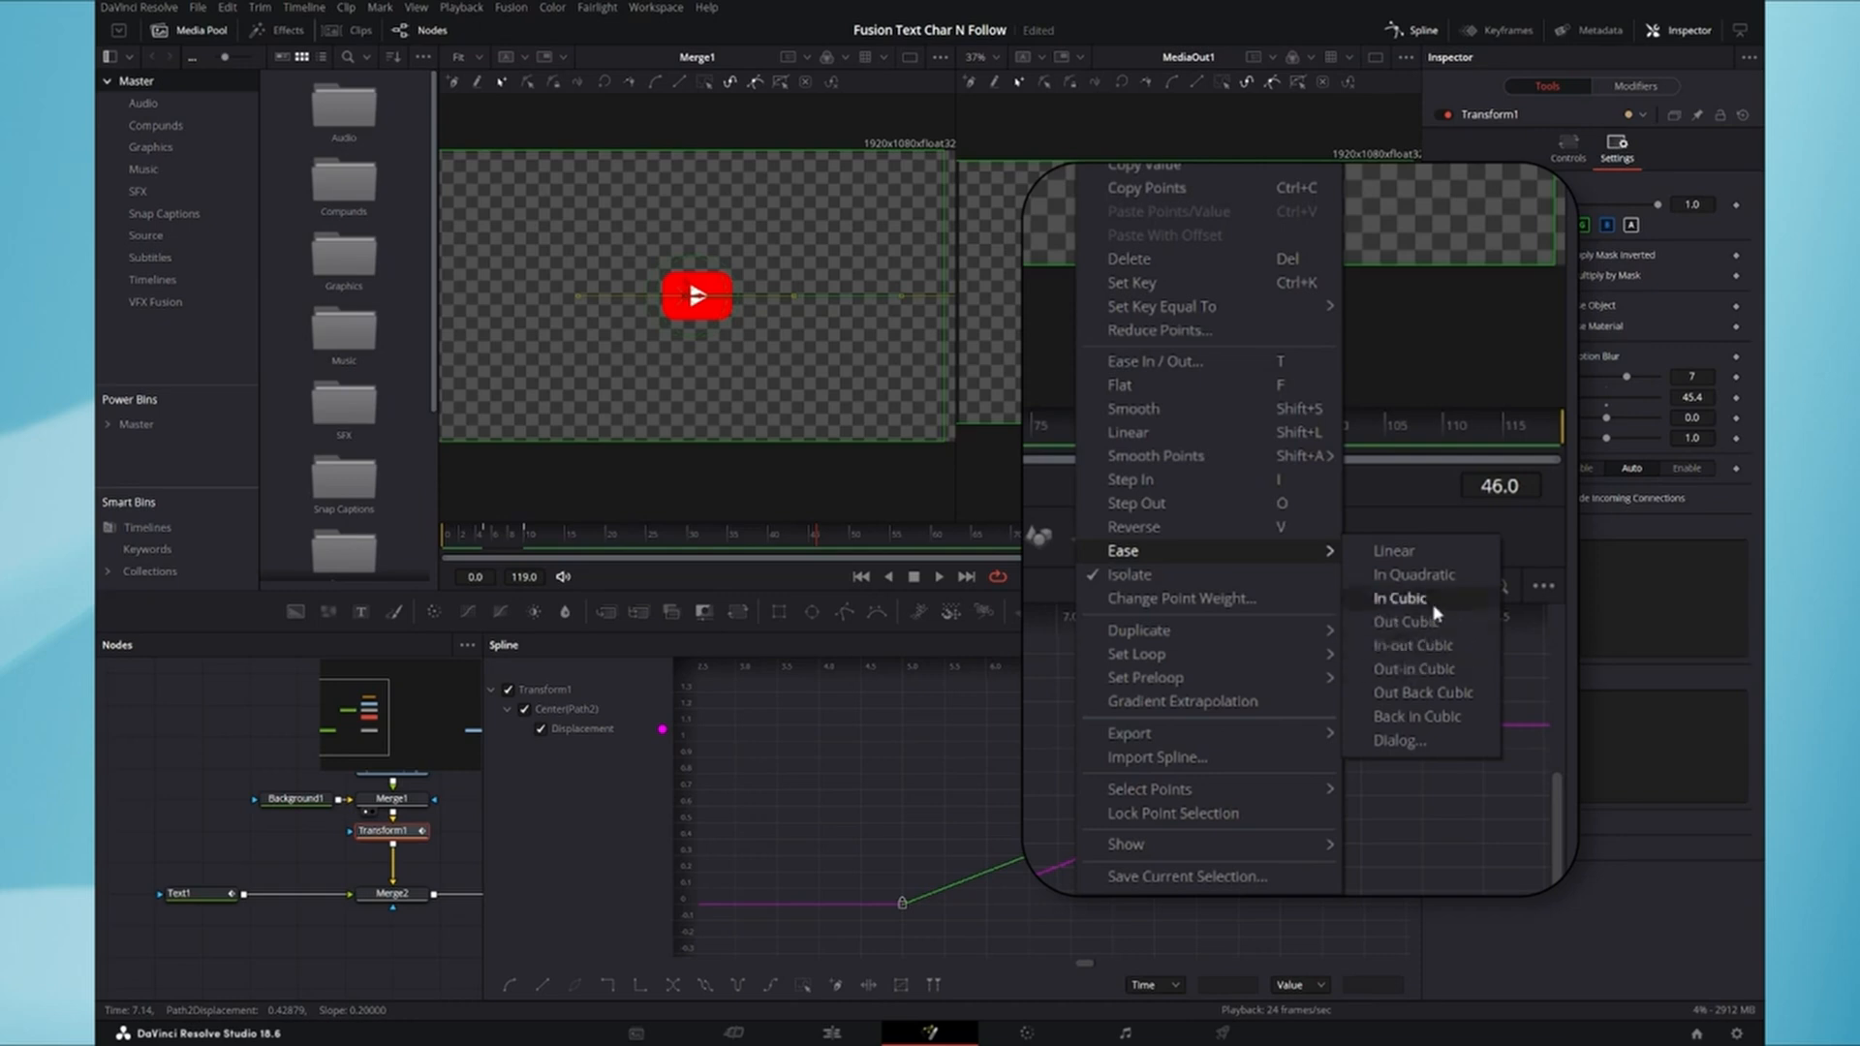
left_click(1400, 600)
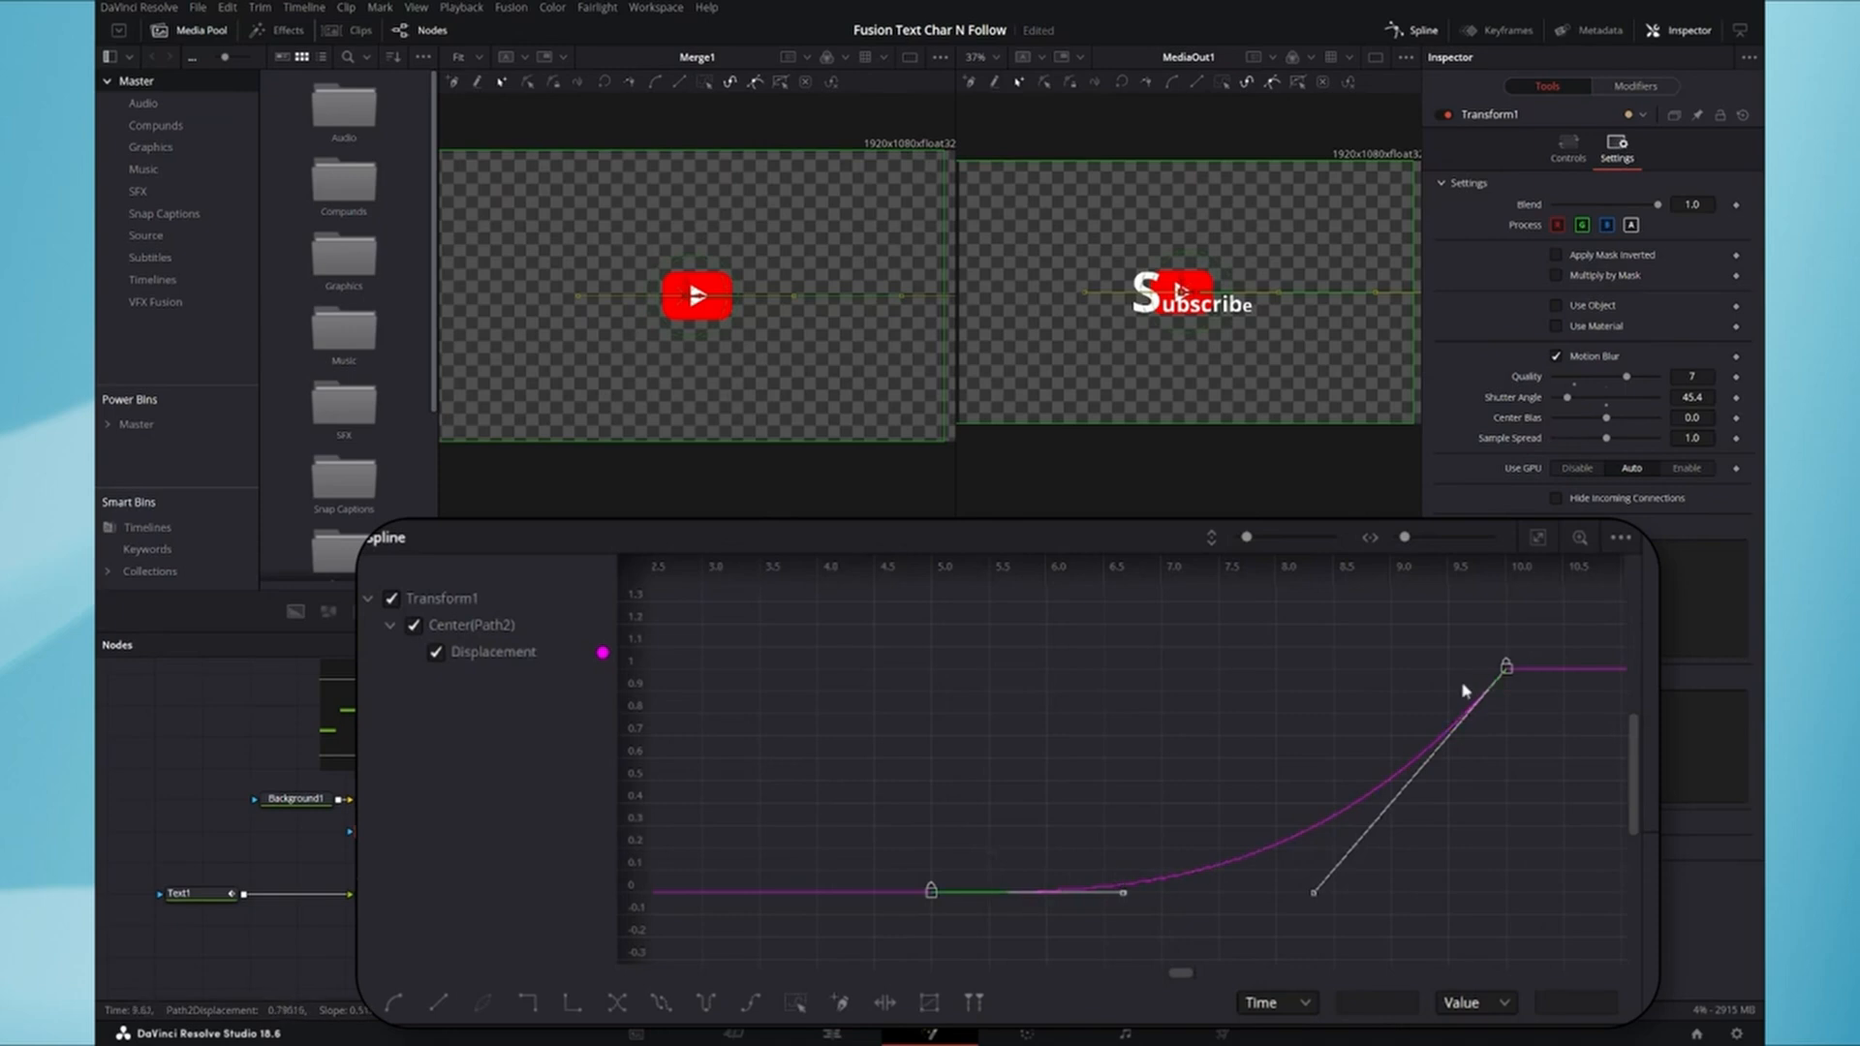
left_click(444, 539)
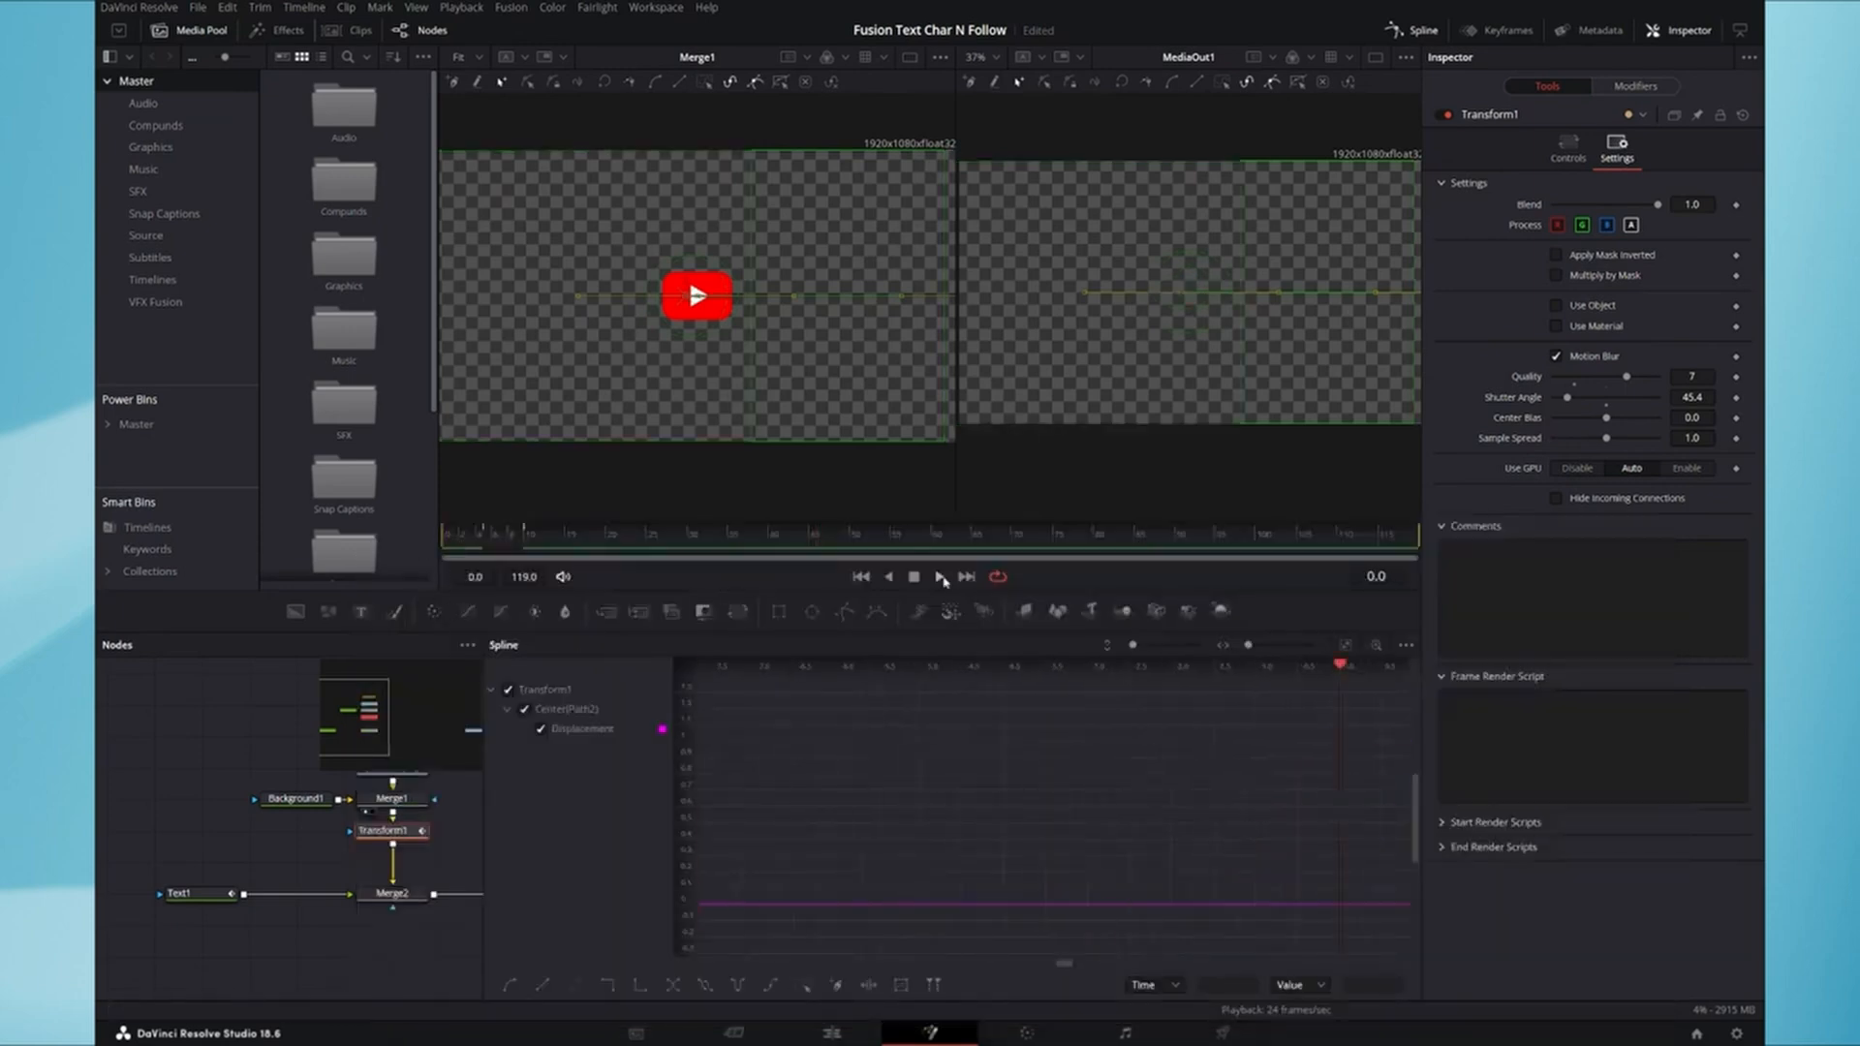
key("space")
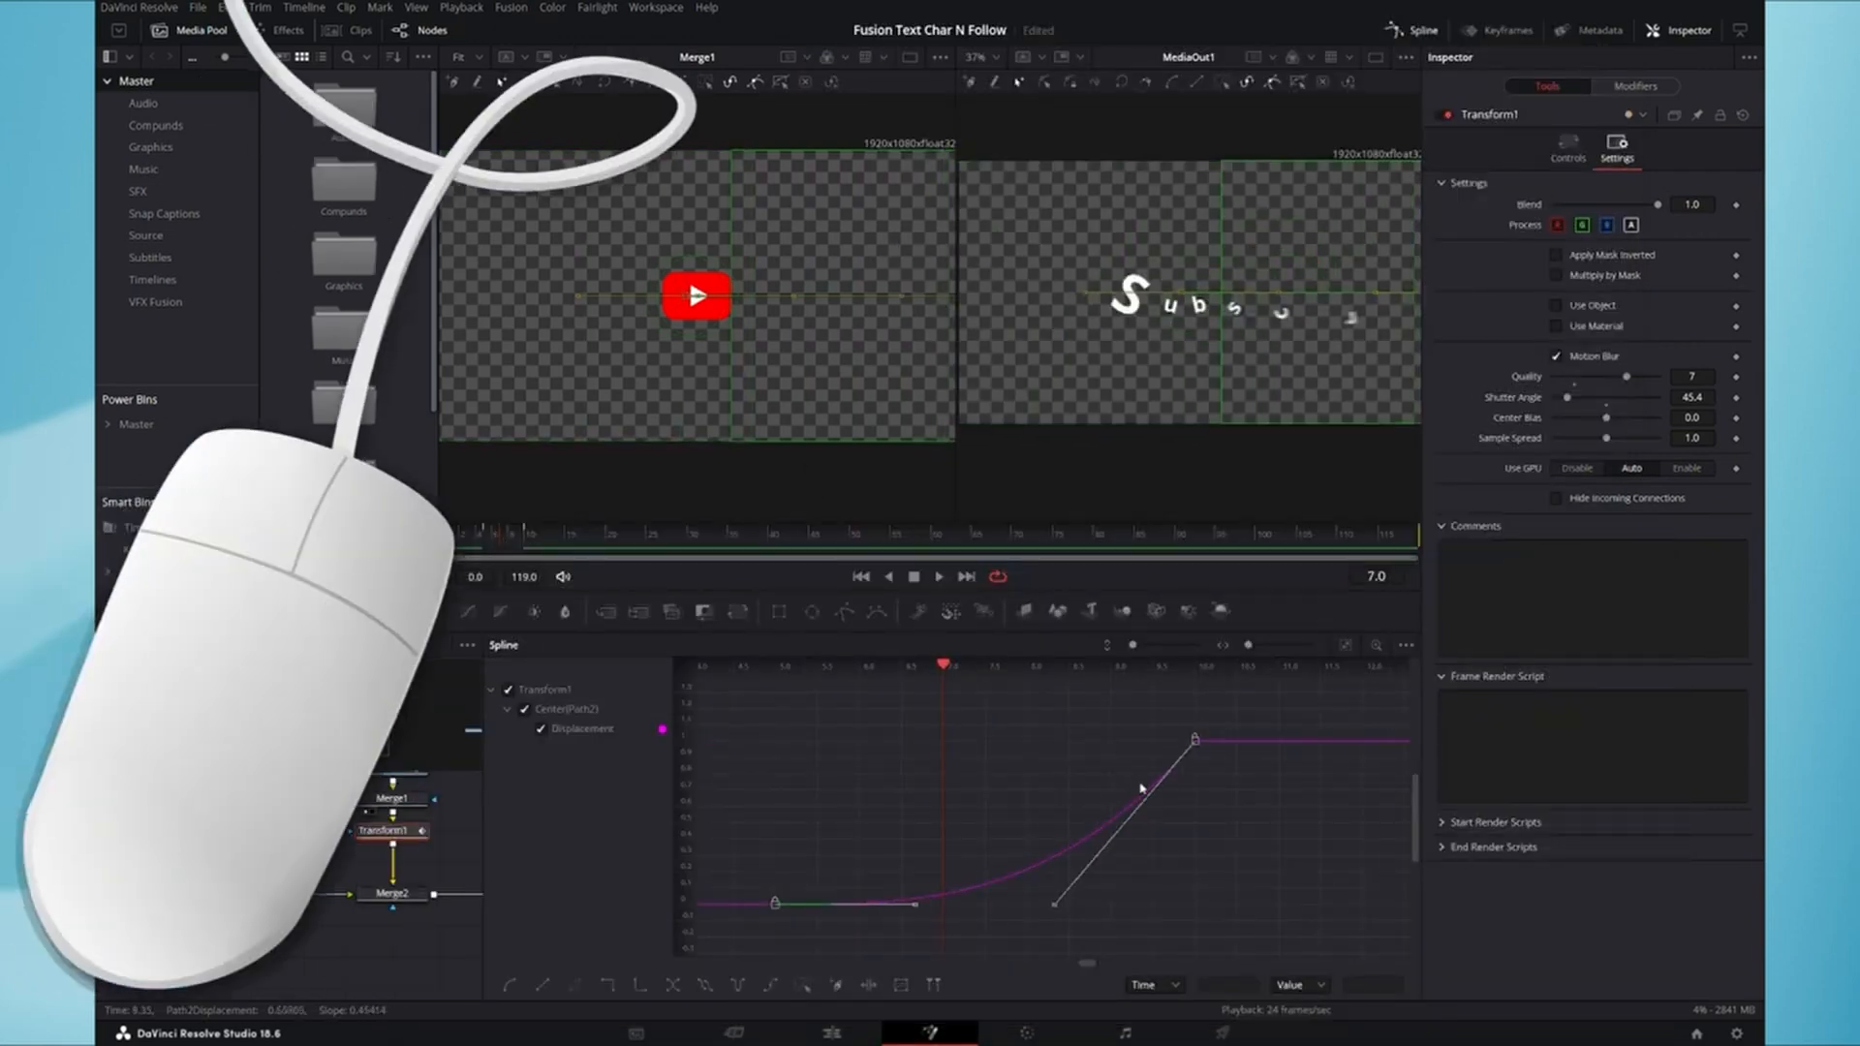
- Apply Out Back Cubic easing to both of Transform1's Displacement keyframes
right_click(1046, 692)
mouse_move(1114, 511)
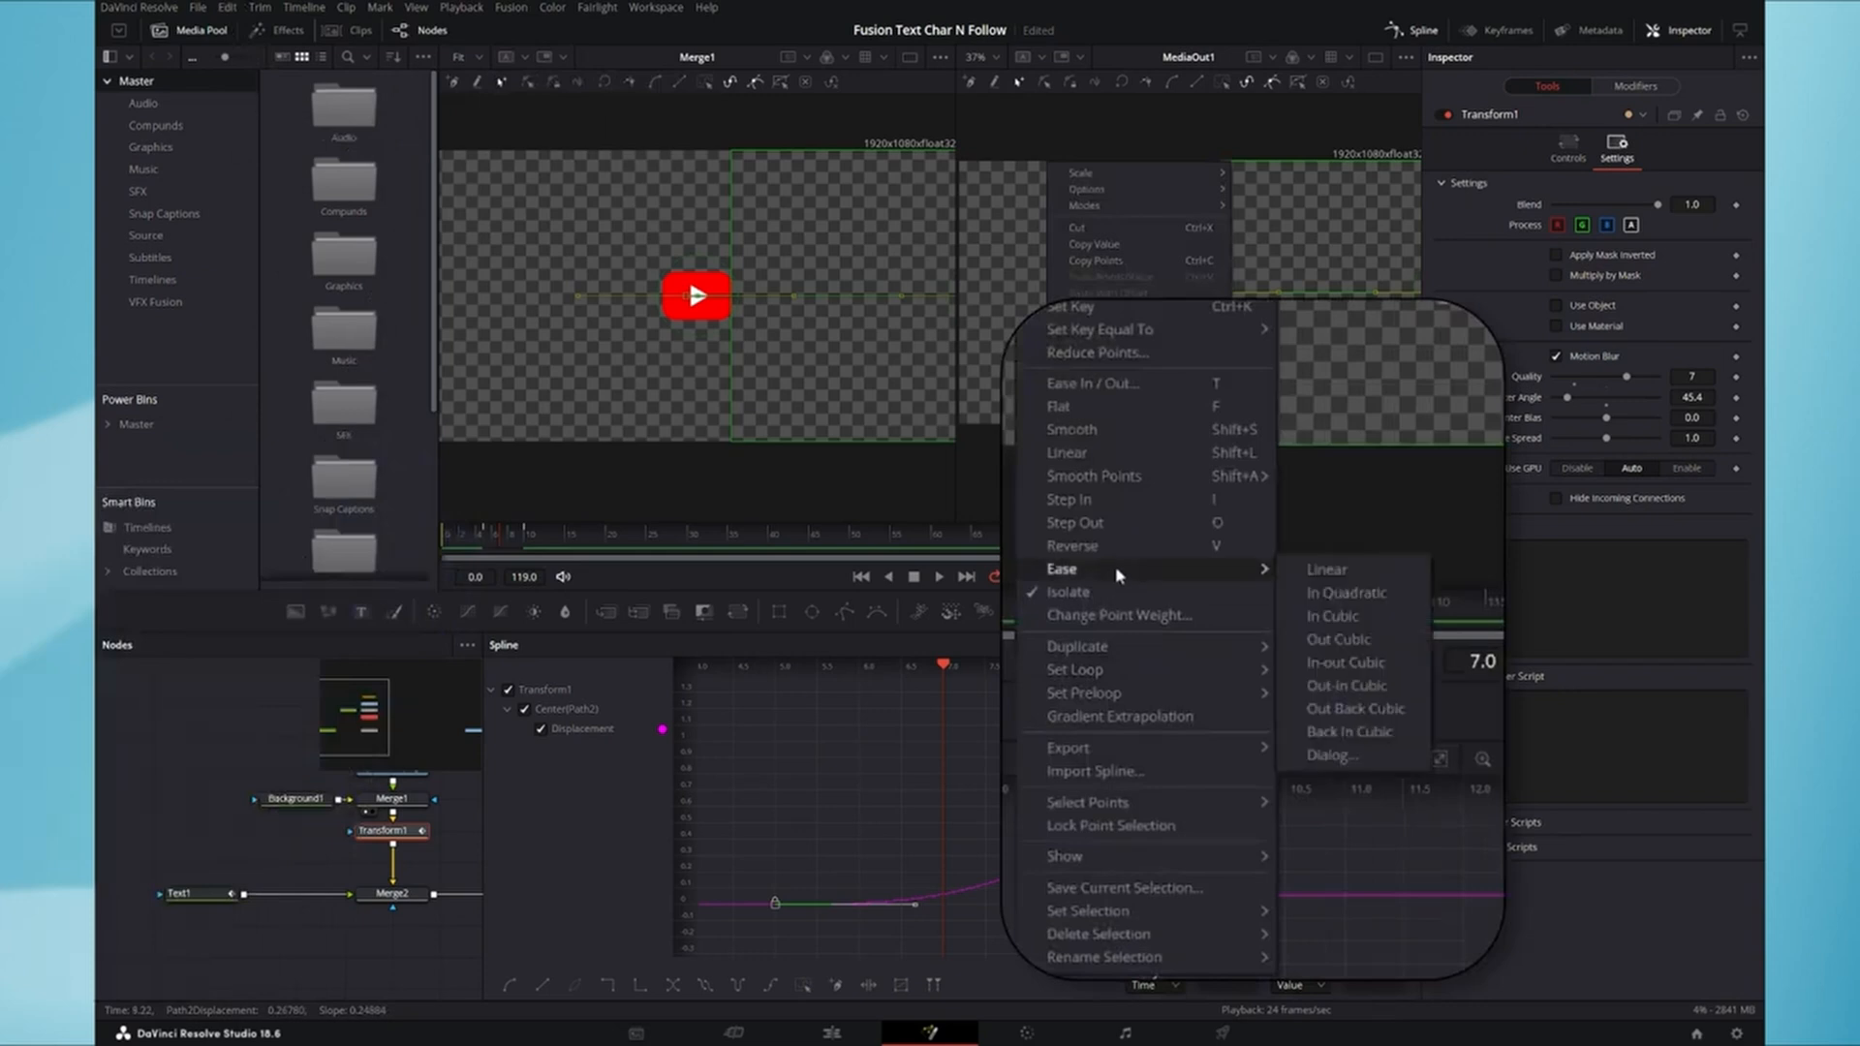
left_click(1286, 609)
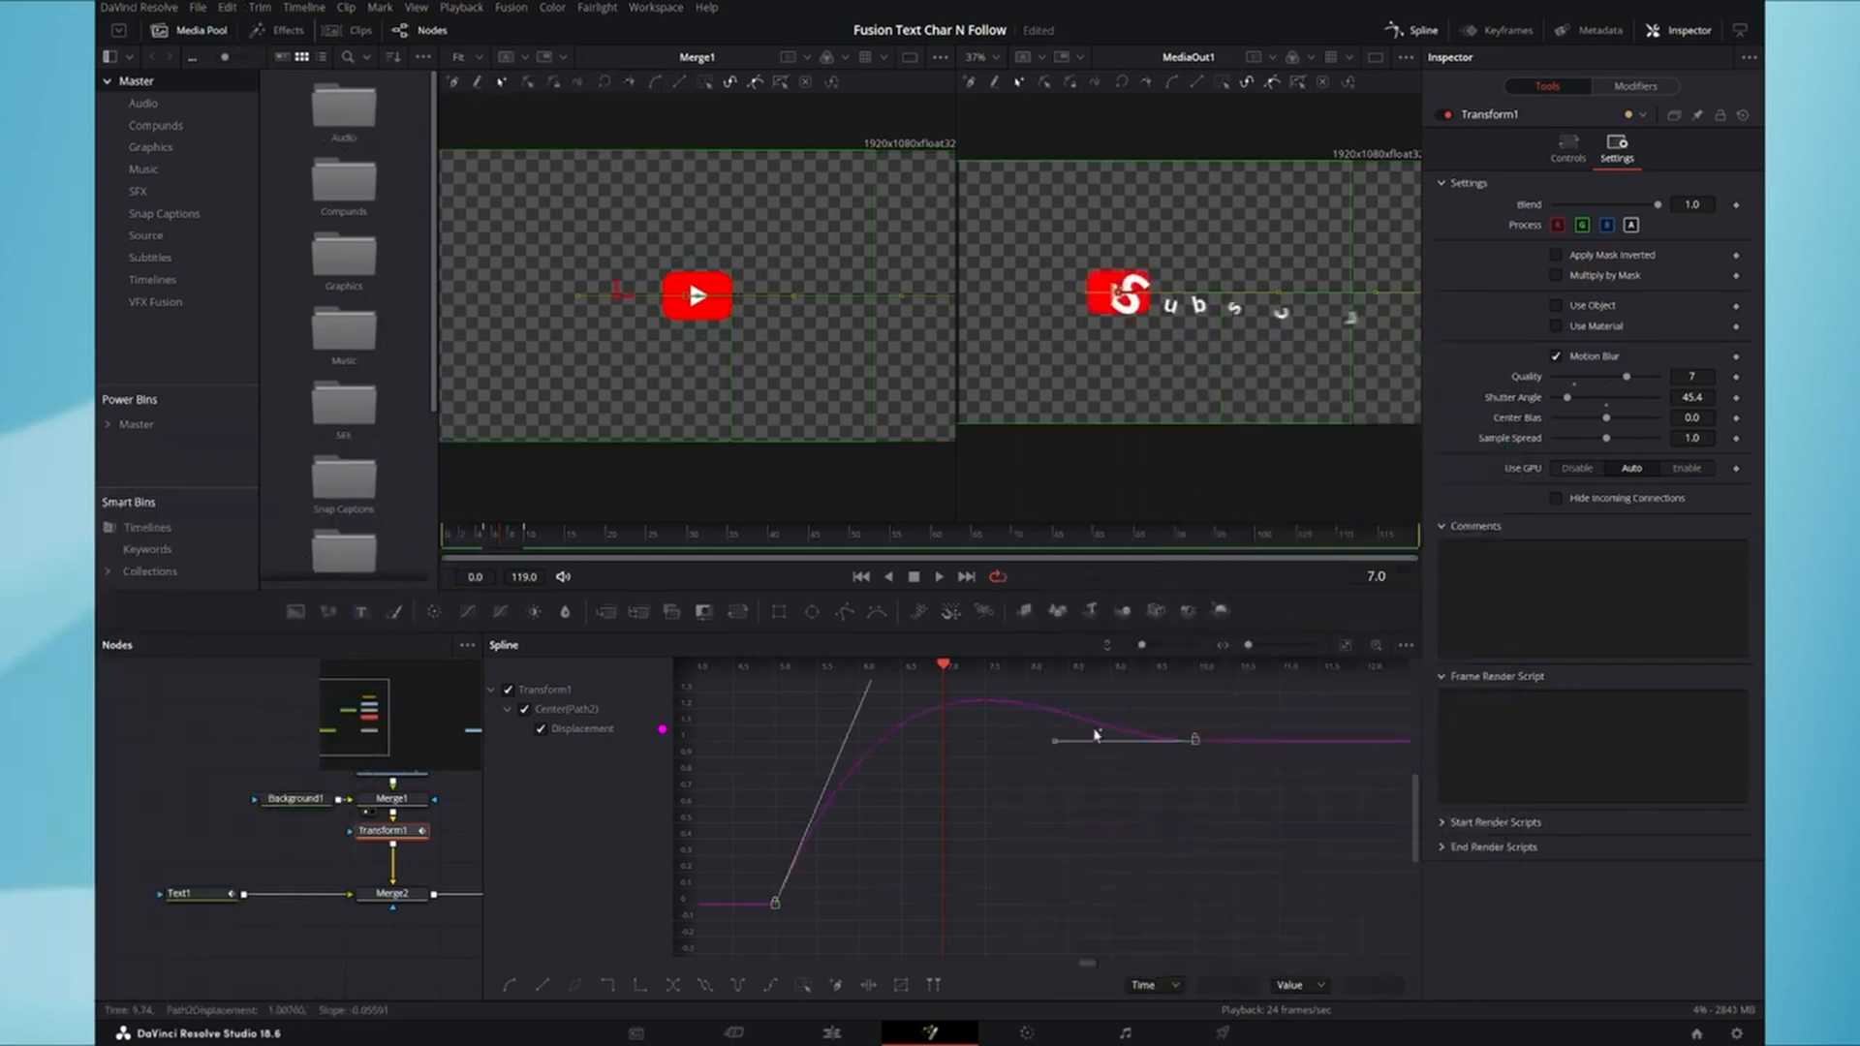